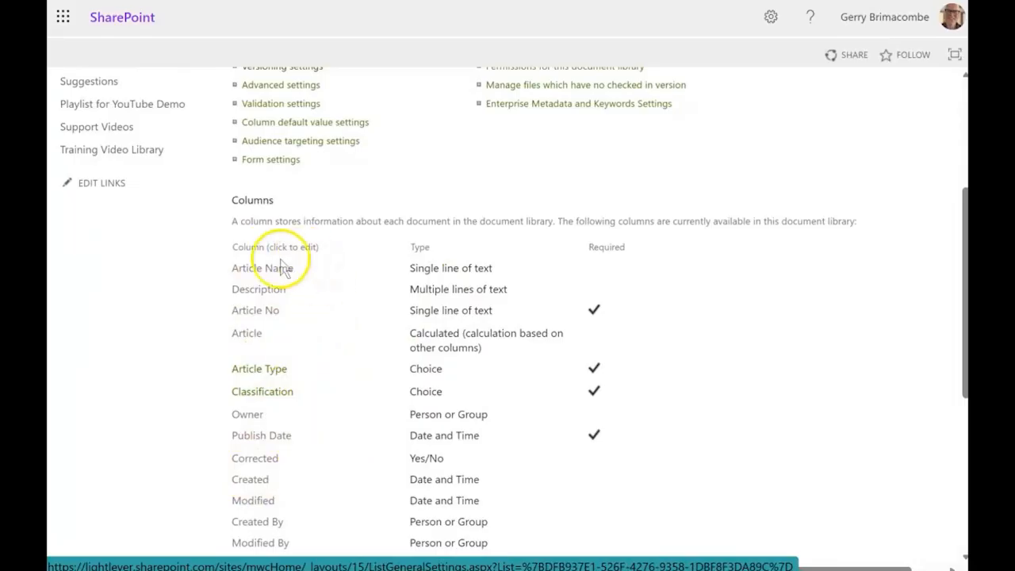
# Open the Article Type column's settings, review its list of choices, and return to the library settings.
pyautogui.click(255, 374)
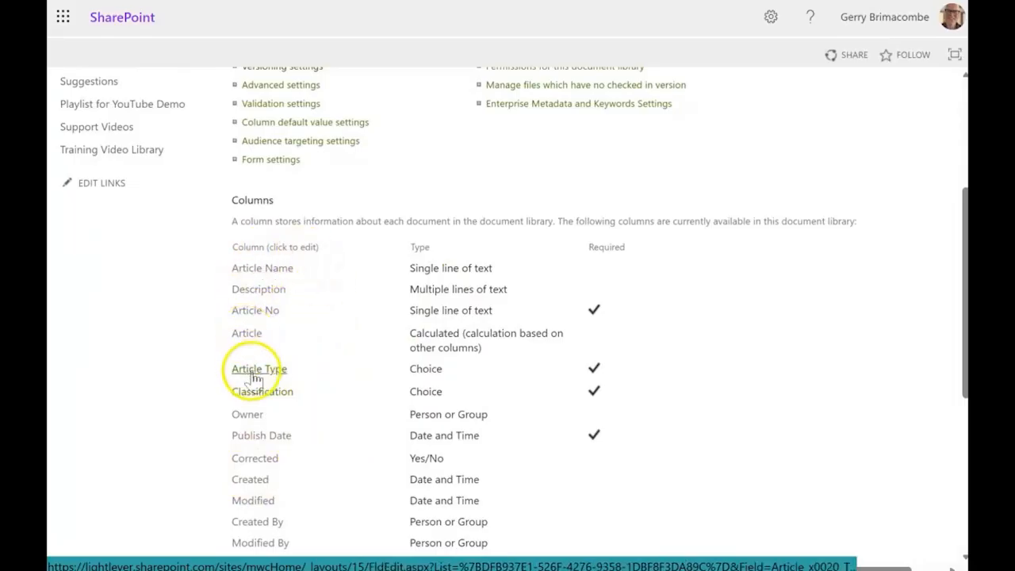
pyautogui.scroll(-1, 254, 375)
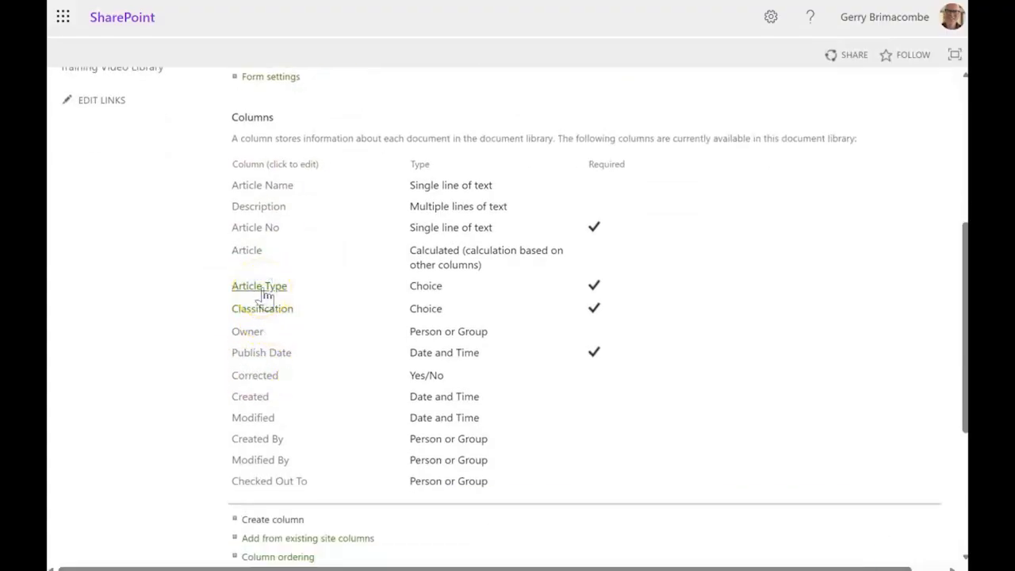
pyautogui.click(264, 295)
pyautogui.scroll(-2, 505, 537)
pyautogui.scroll(-1, 496, 530)
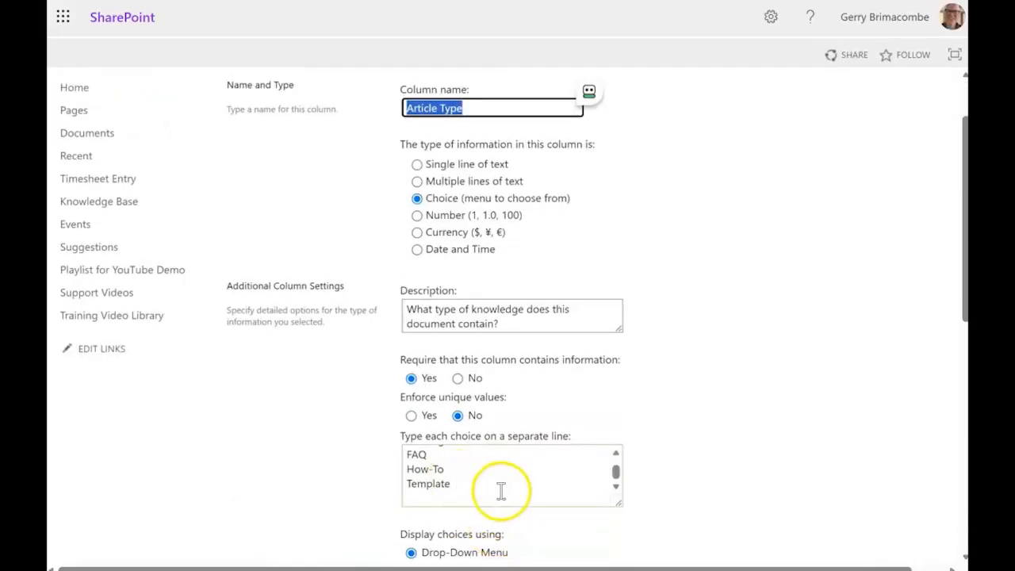
pyautogui.scroll(2, 487, 491)
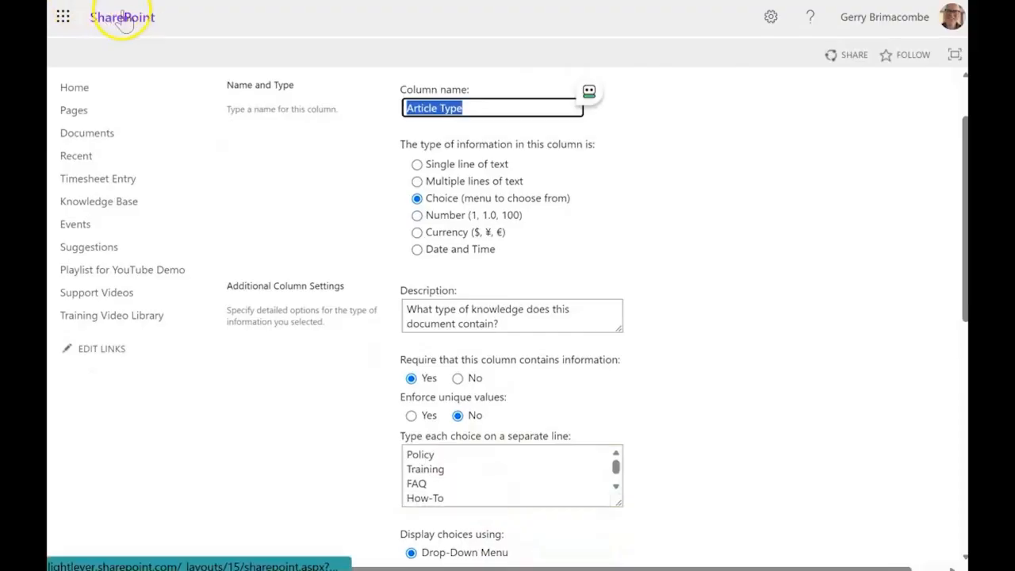
pyautogui.rightClick(195, 23)
pyautogui.click(242, 74)
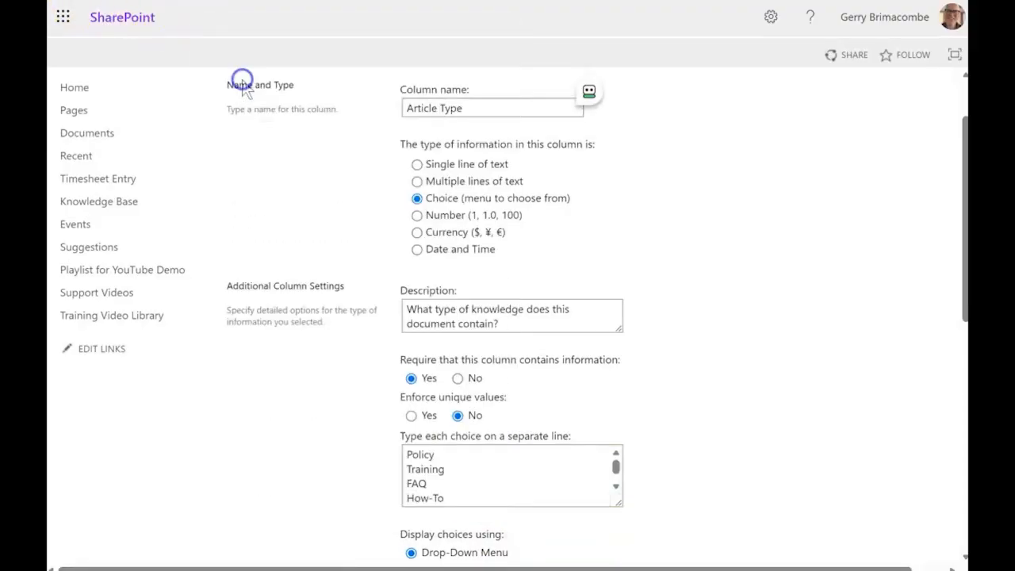
# Open the Classification column's settings, review its list of choices, and go back to the Knowledge Base library.
pyautogui.click(275, 311)
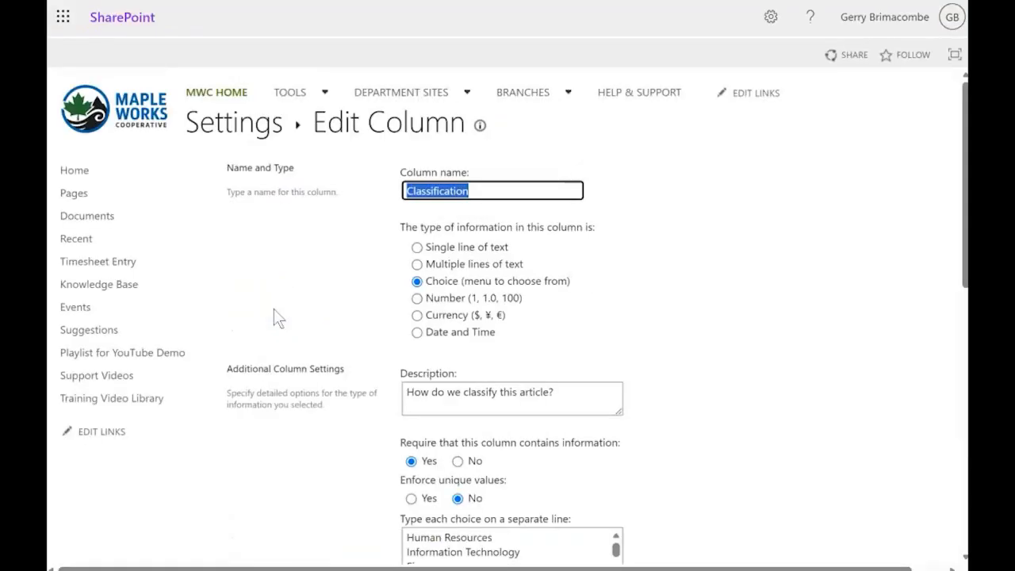
pyautogui.scroll(-1, 526, 491)
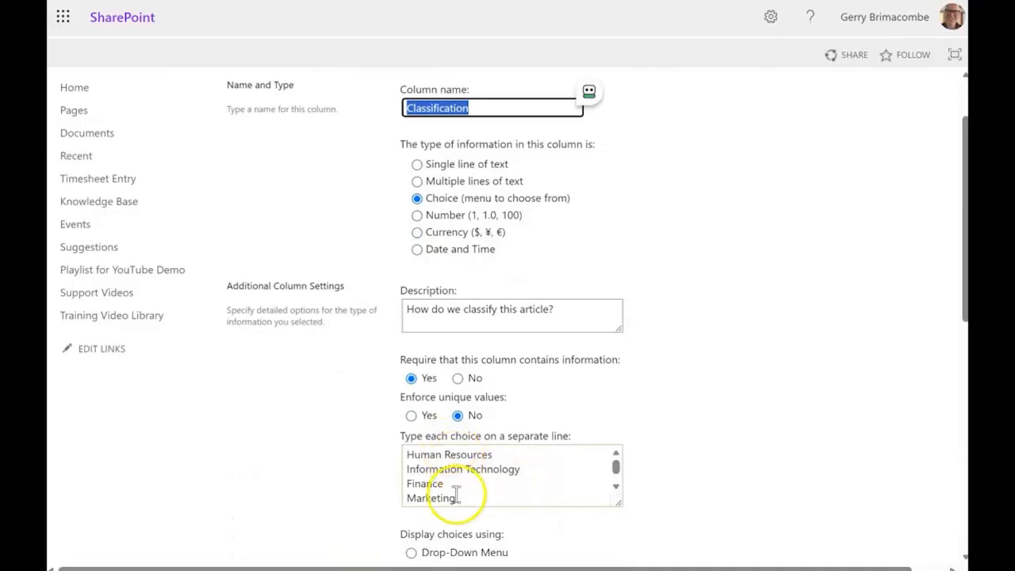
pyautogui.click(616, 486)
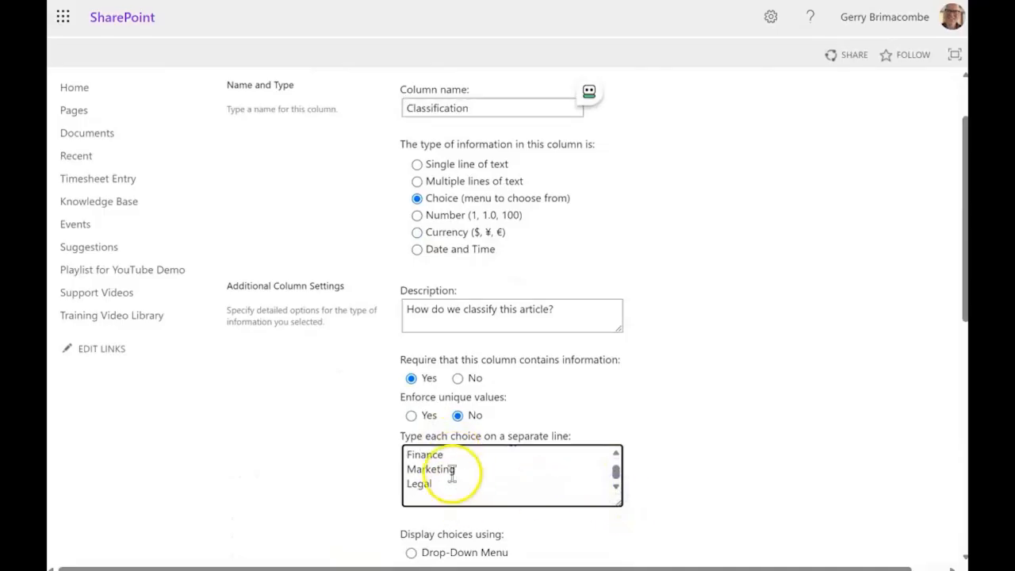
pyautogui.click(615, 462)
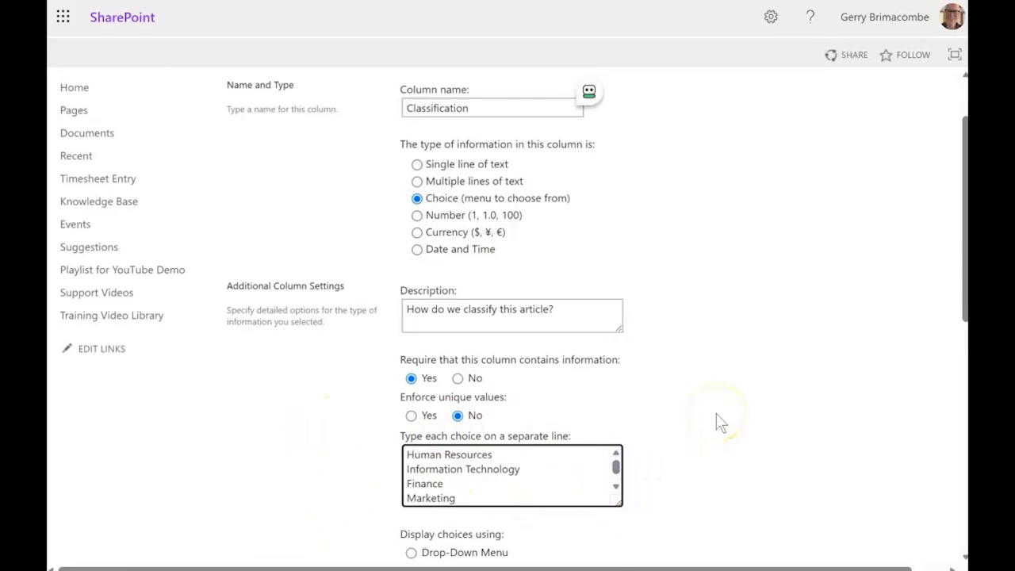
pyautogui.scroll(1, 684, 415)
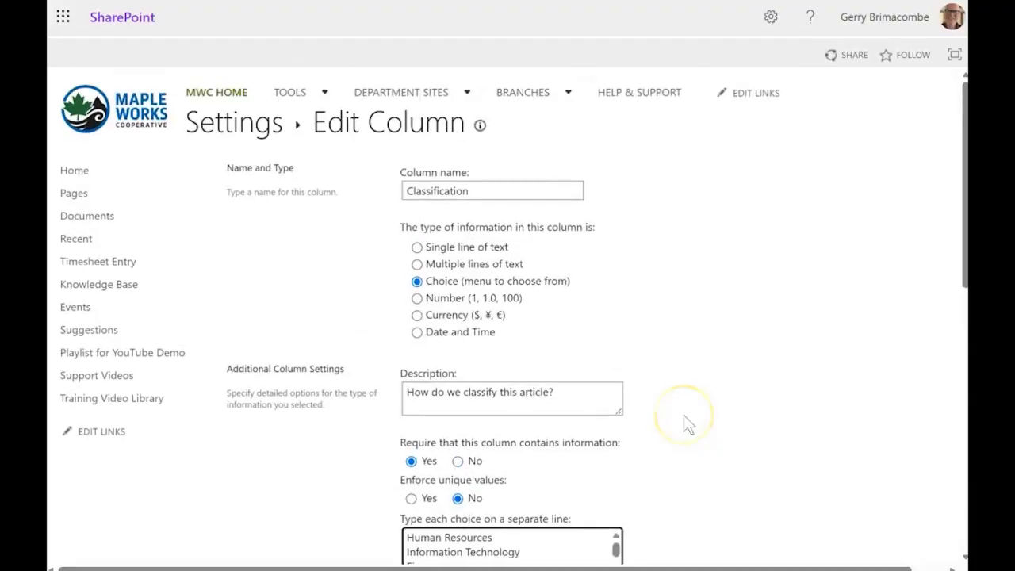
pyautogui.rightClick(240, 26)
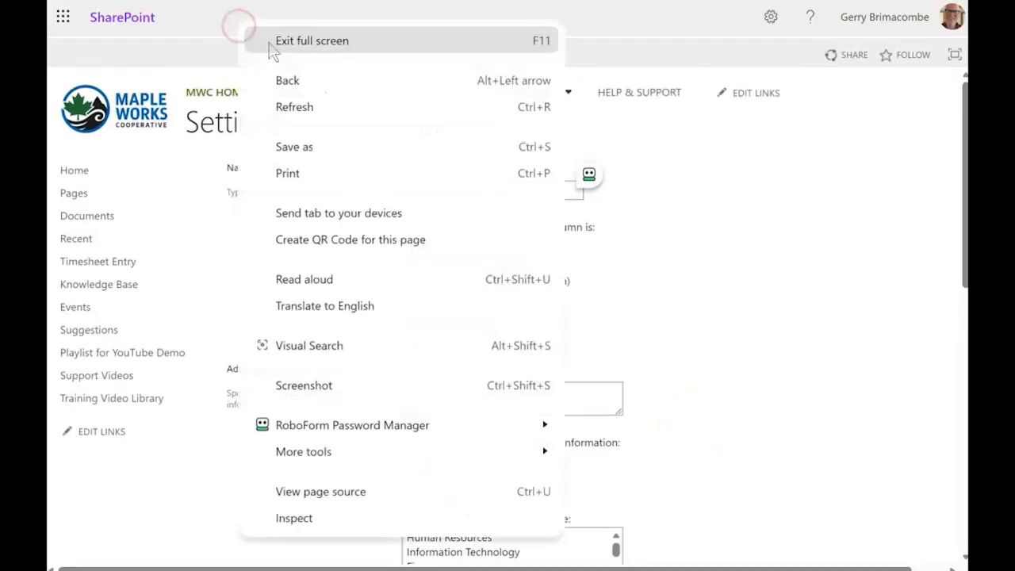
pyautogui.click(299, 83)
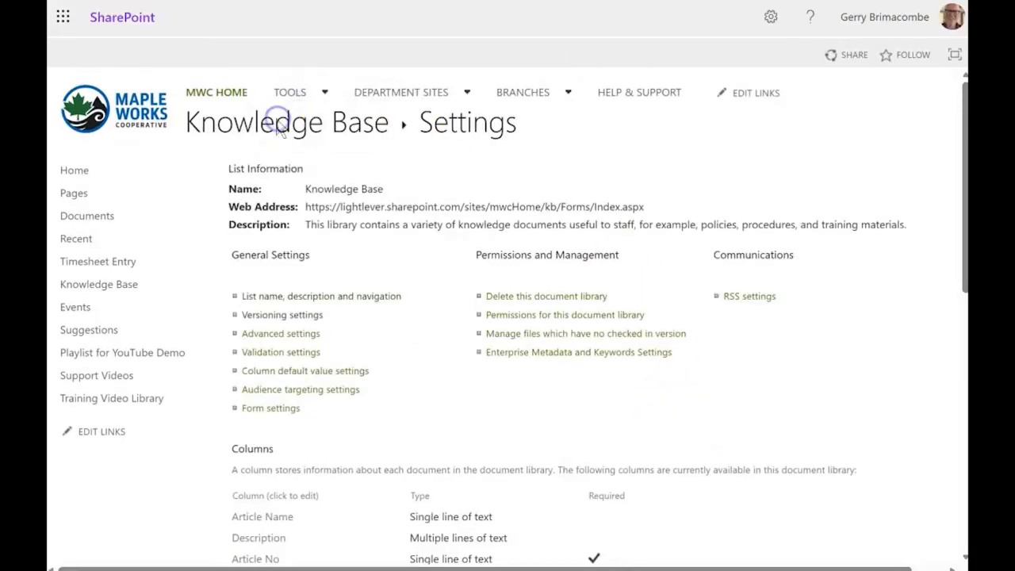
pyautogui.click(276, 118)
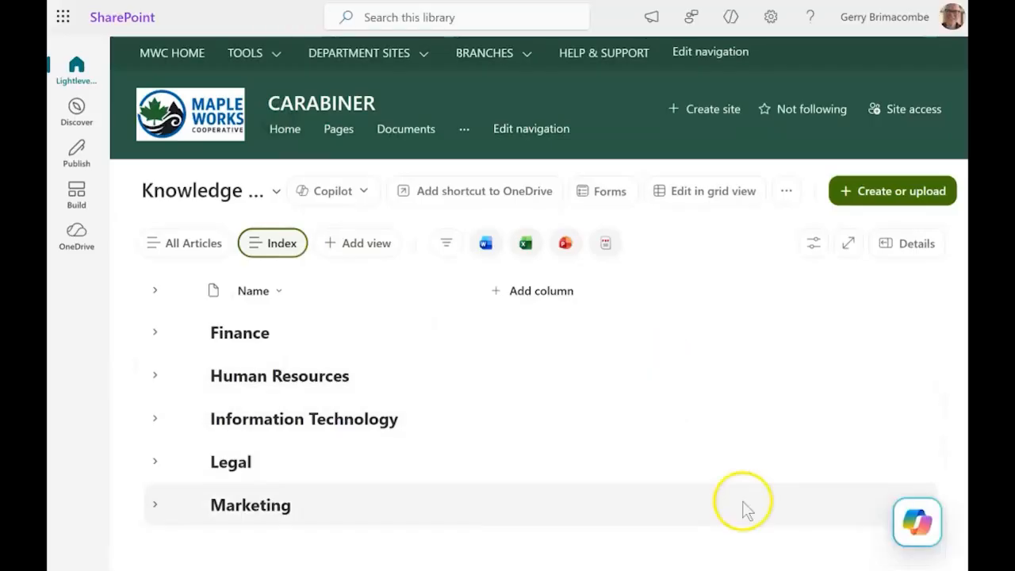
# Ask the library's Copilot chat "What actions do Finance documents require?", checking the documents grouped under Finance, and read through the answer.
pyautogui.click(916, 525)
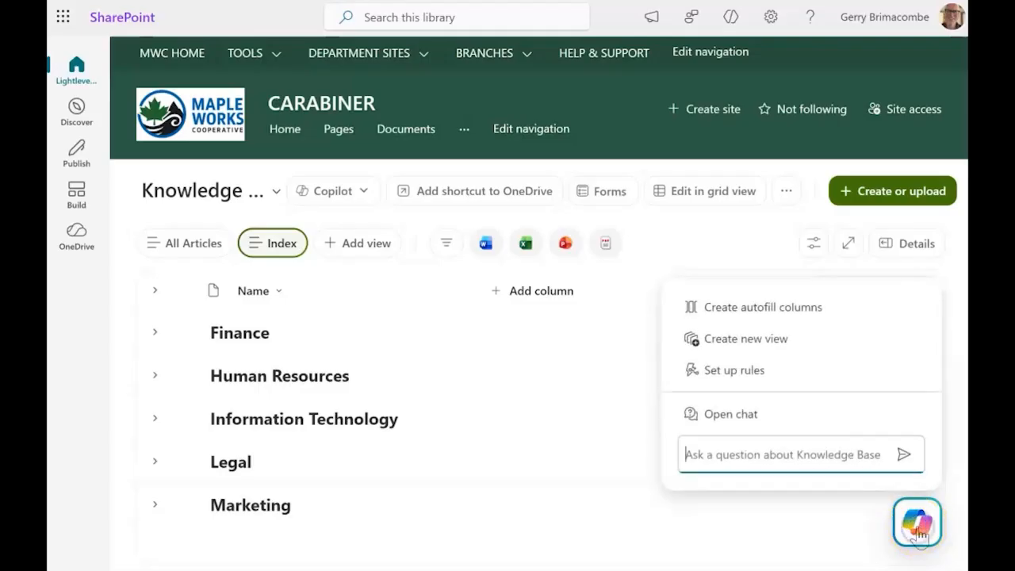
pyautogui.click(738, 414)
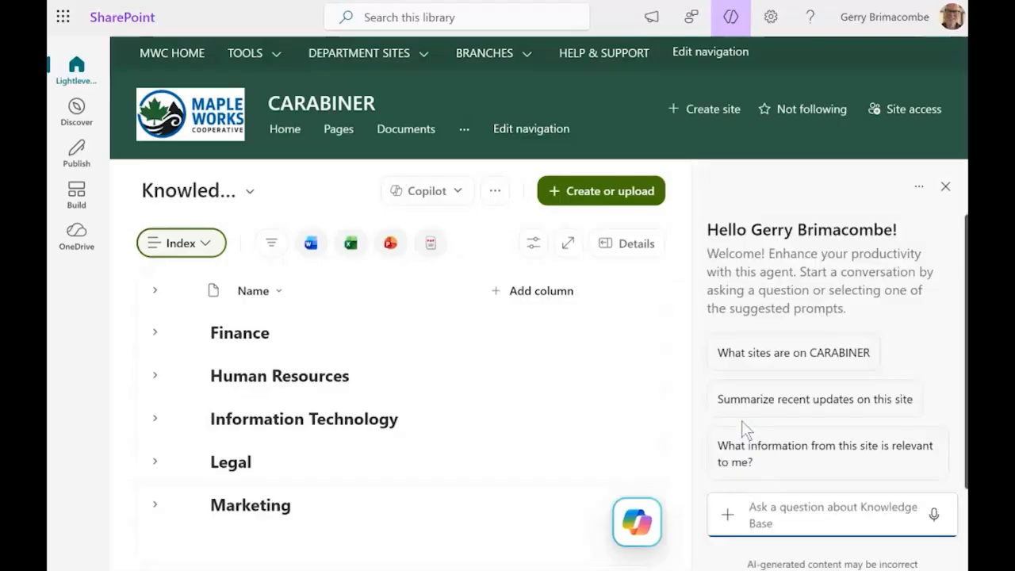
pyautogui.click(813, 523)
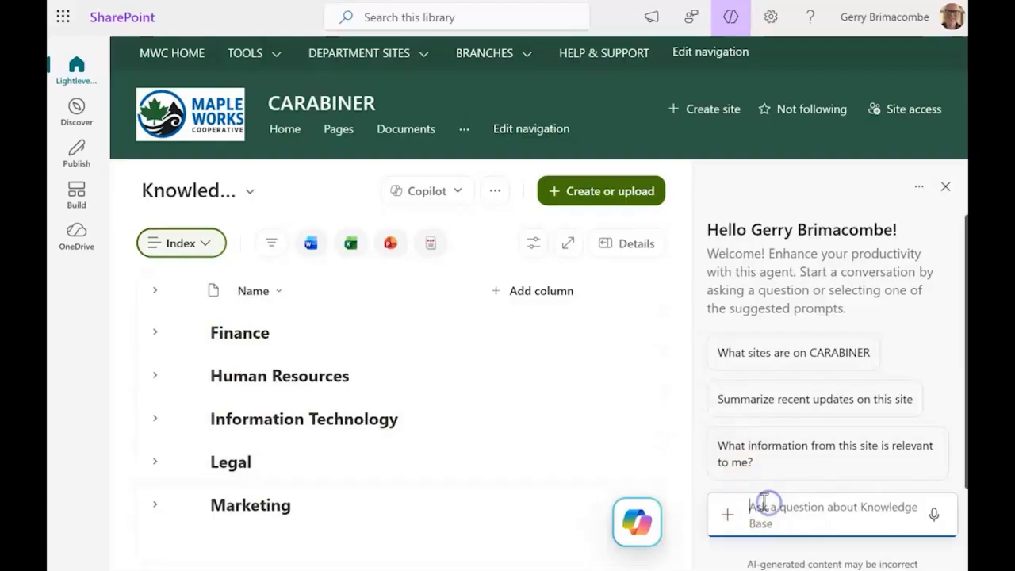
pyautogui.write('What actions do Finance documents require?"')
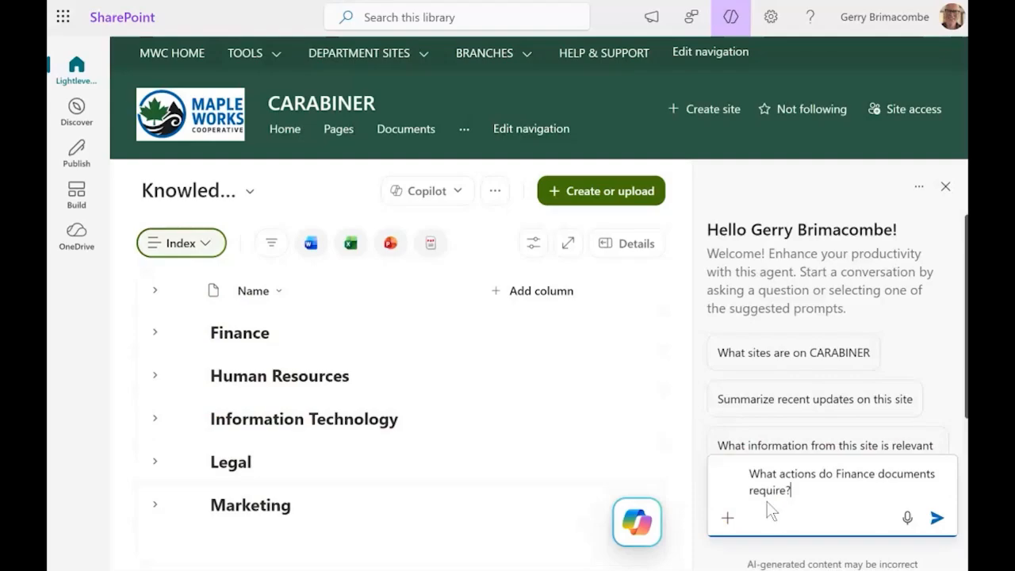
pyautogui.click(157, 332)
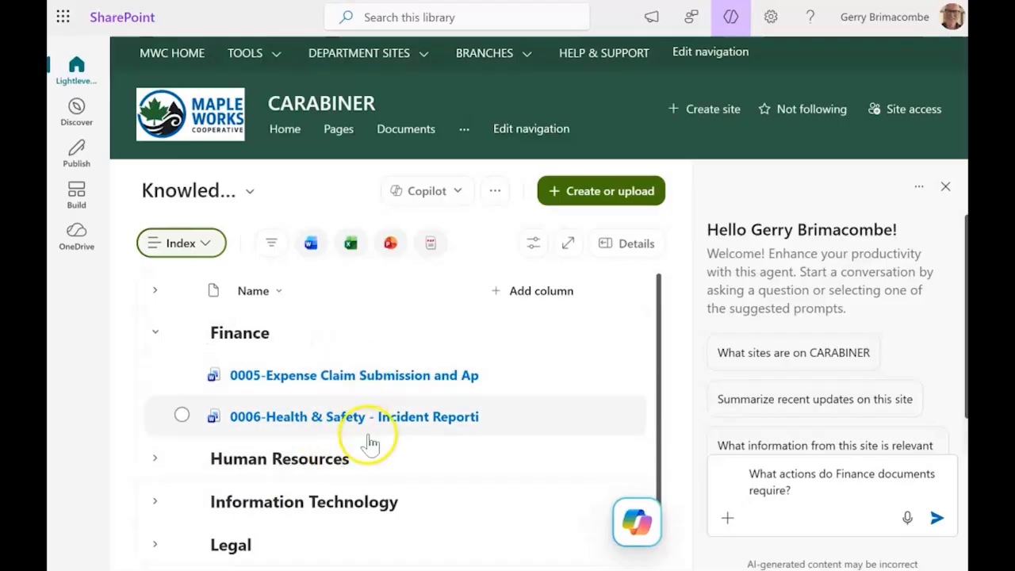
pyautogui.click(157, 334)
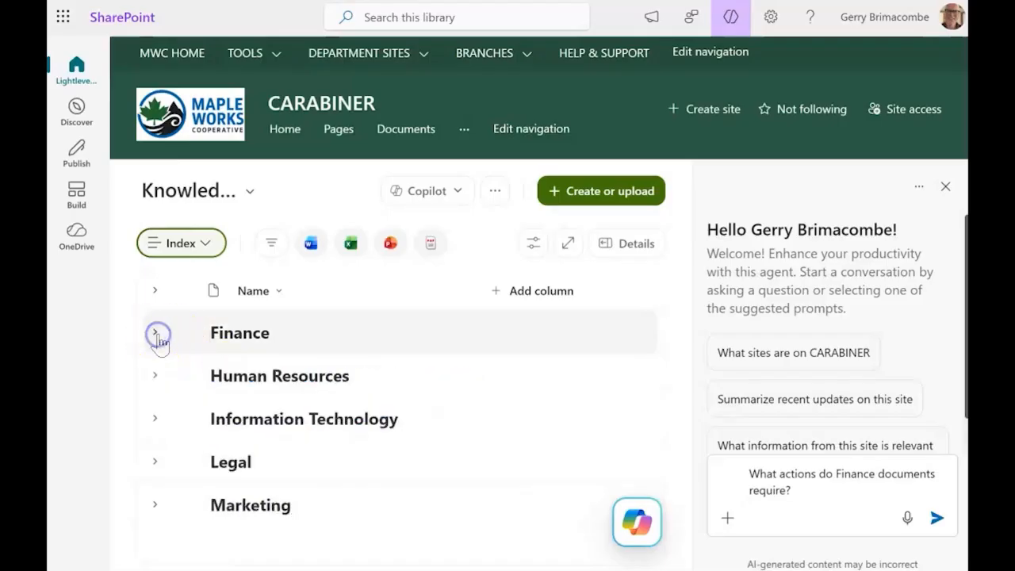
pyautogui.click(936, 518)
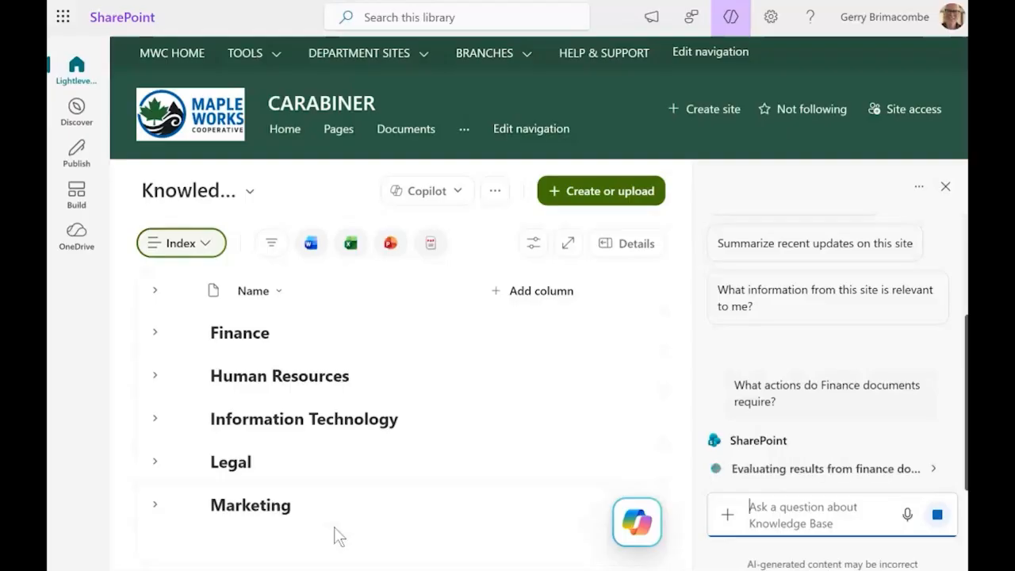
pyautogui.scroll(1, 873, 437)
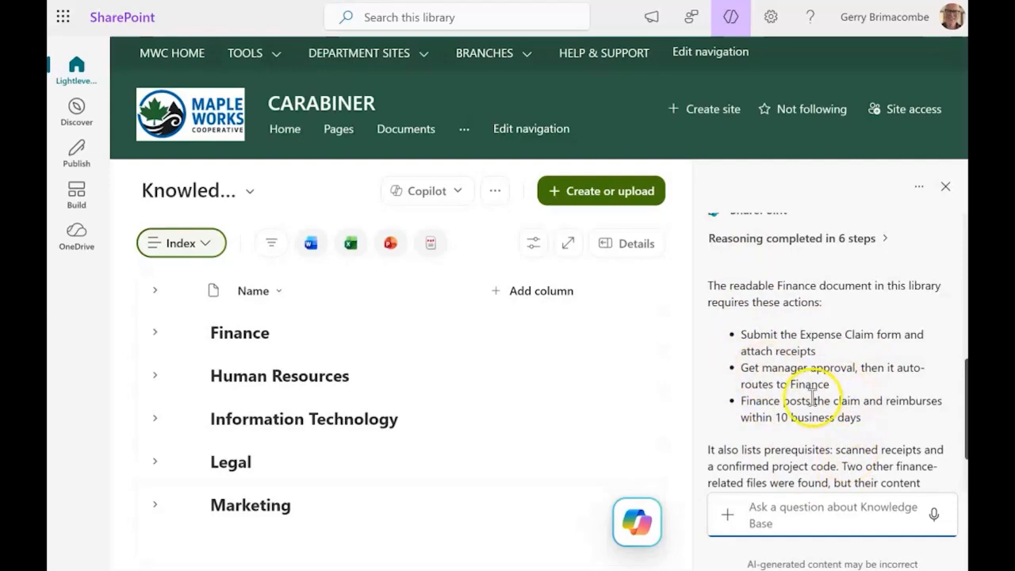
pyautogui.scroll(-1, 817, 379)
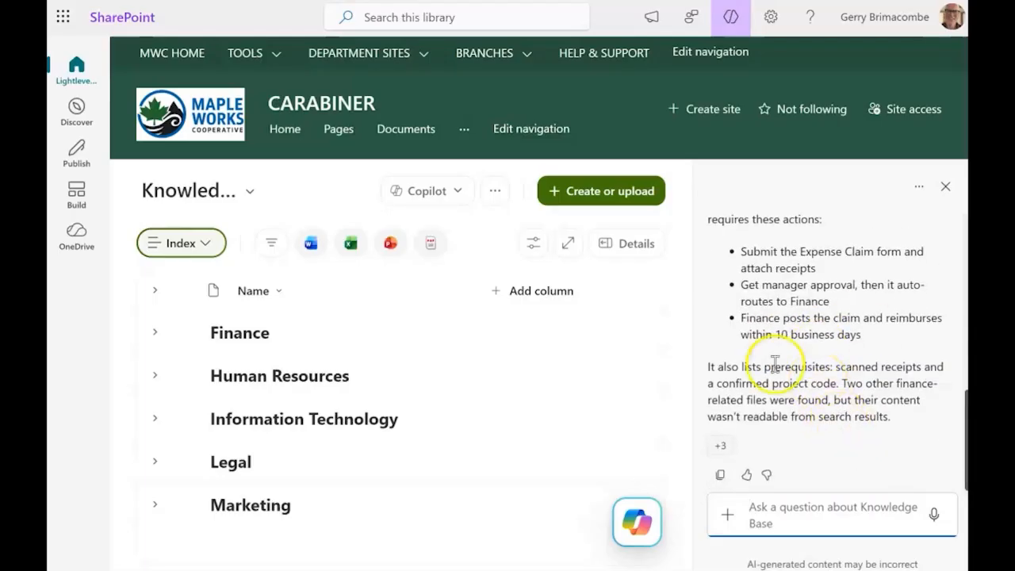
pyautogui.scroll(1, 814, 408)
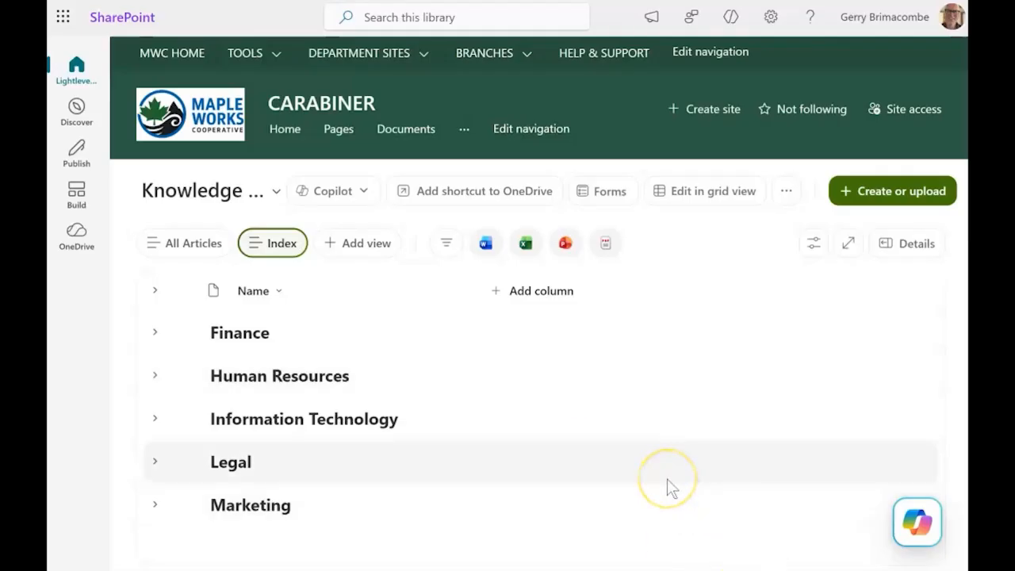
# Start creating autofill columns with Copilot and load the suggested "Add autofill columns" prompt.
pyautogui.click(917, 525)
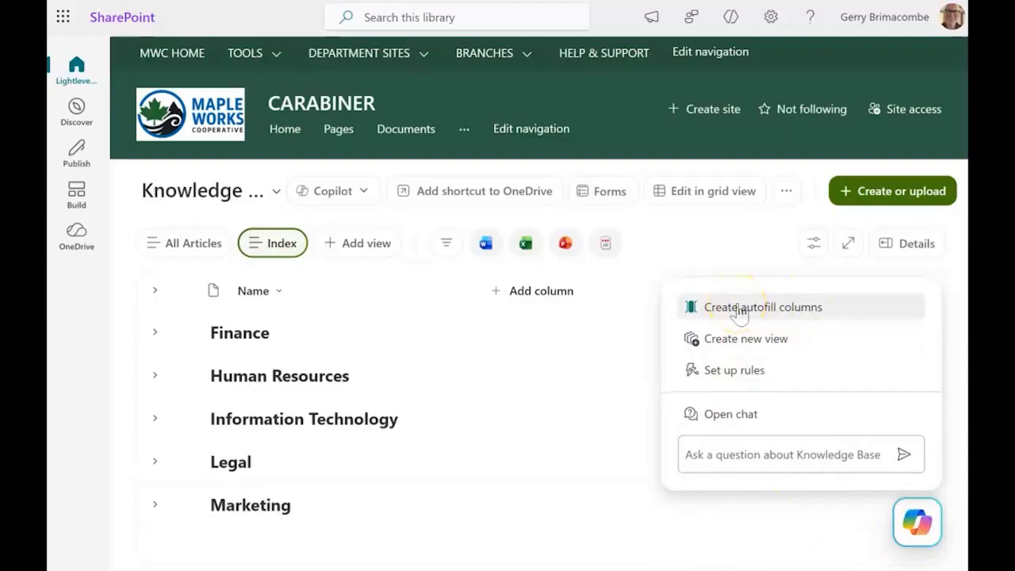
pyautogui.click(739, 416)
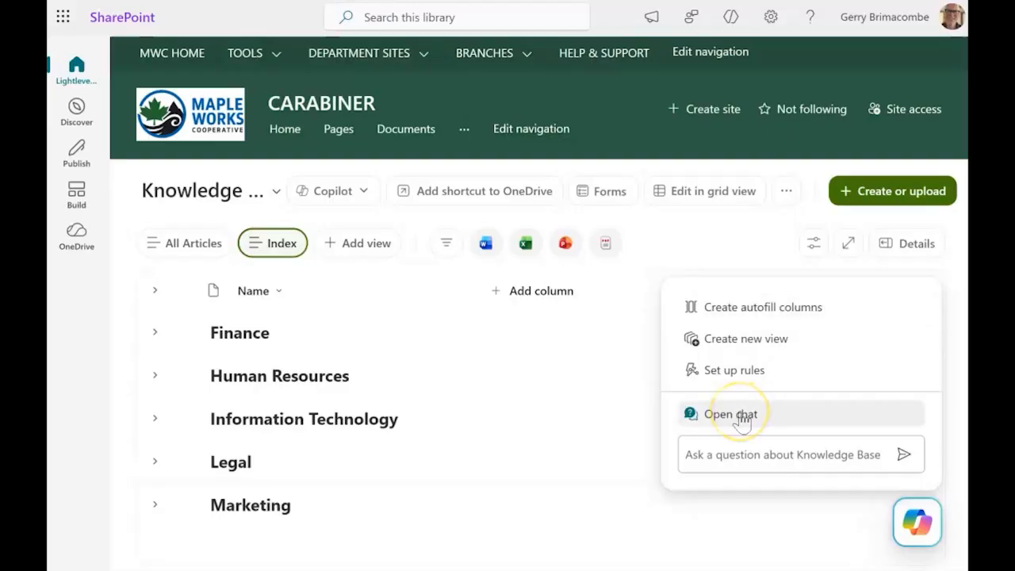
pyautogui.click(740, 314)
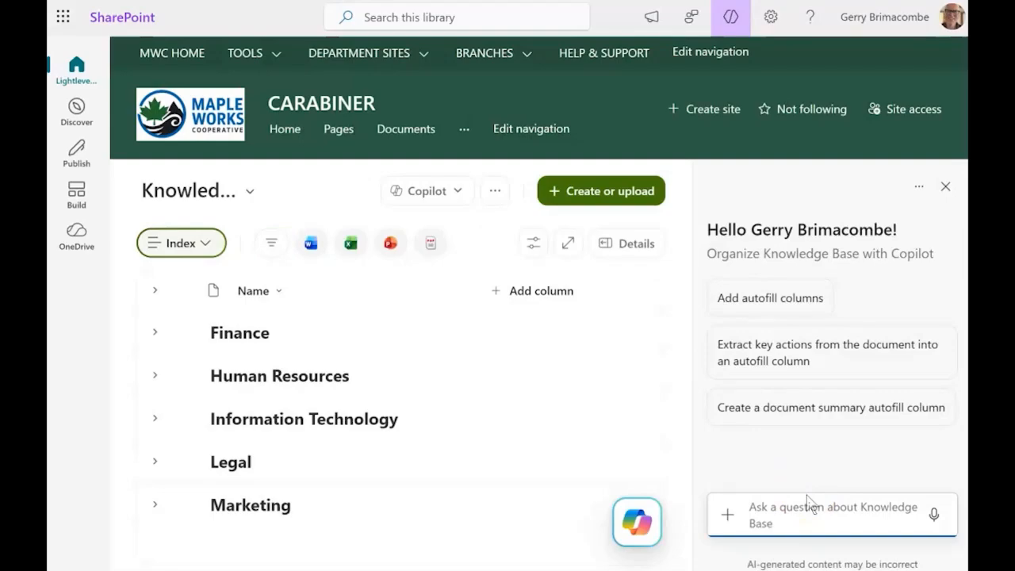
pyautogui.click(750, 304)
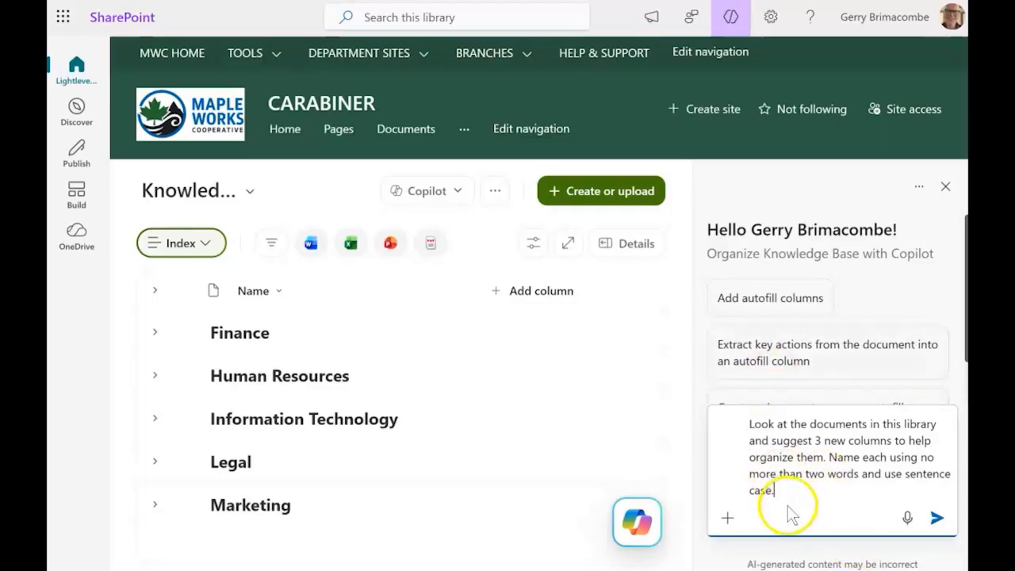
pyautogui.press('Return')
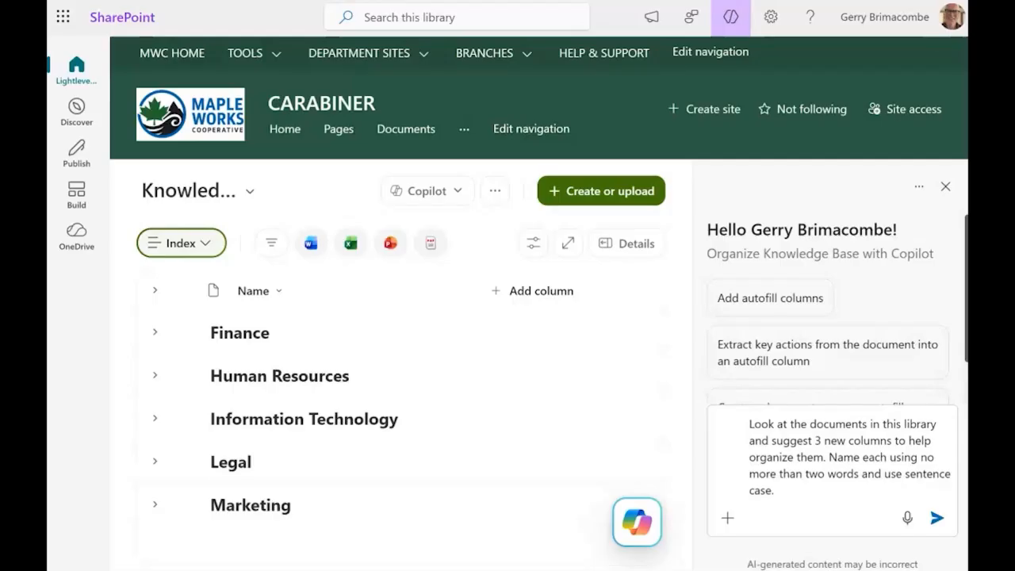
# Replace the prompt with a request for a single-line-of-text Action Summary autofill column giving the document's most important user action in under 20 words, and submit it.
pyautogui.click(748, 419)
pyautogui.tripleClick(795, 452)
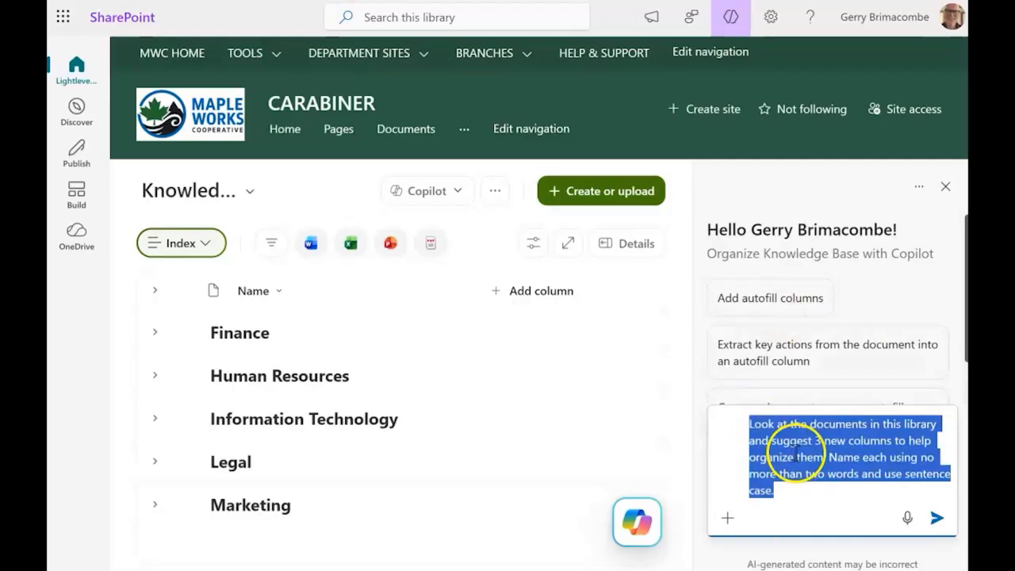
pyautogui.write('Add an Action Summary column, single line of text. This will be an autofill column with the prompt What is the single most important action a user must take based on this document? Answer in one short sentence under 20 words. Do not include explanation.')
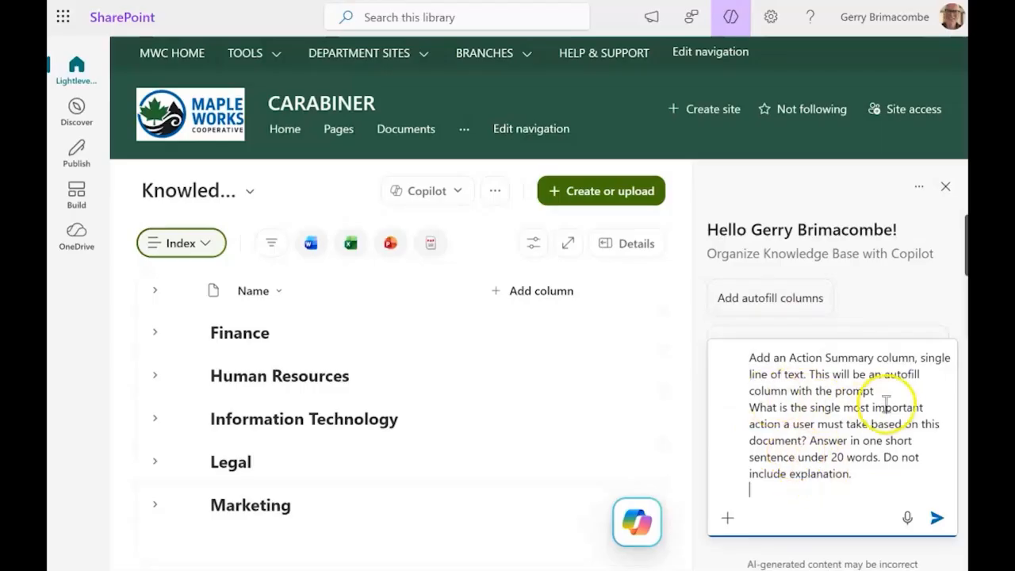
pyautogui.write('"')
pyautogui.click(853, 474)
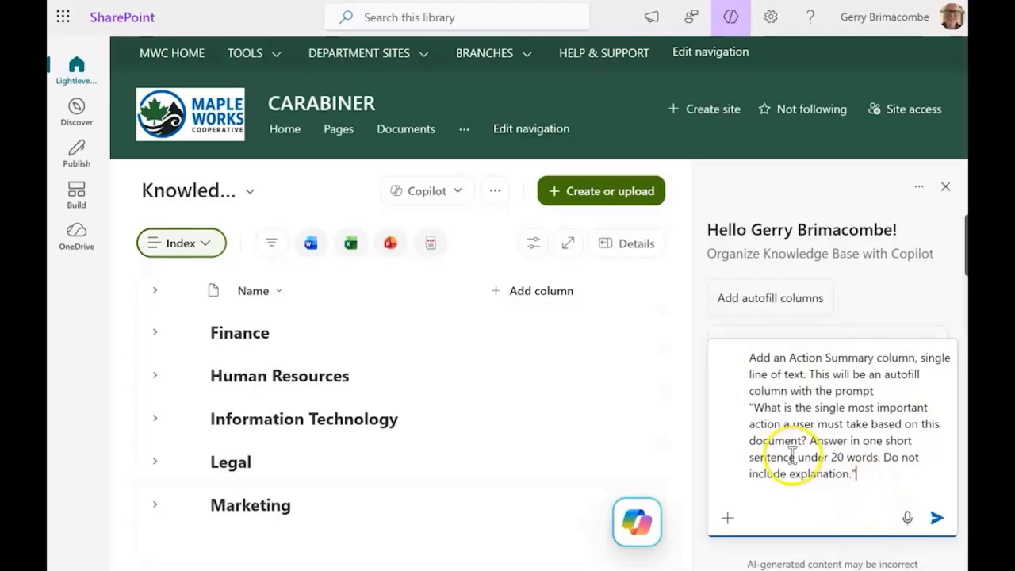
pyautogui.moveTo(750, 407); pyautogui.dragTo(860, 476)
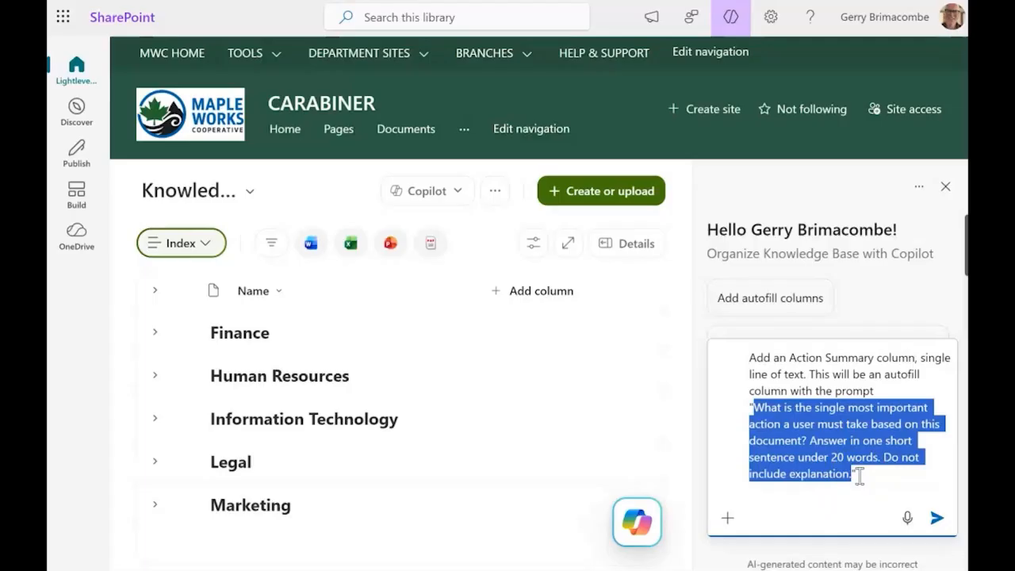
pyautogui.click(936, 517)
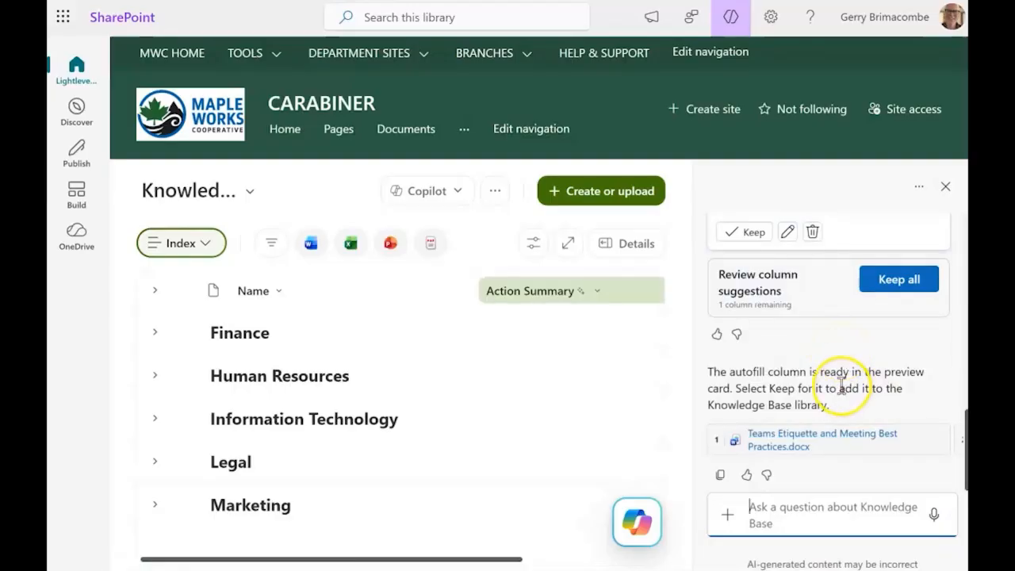
# Expand the suggested Action Summary column's autofill prompt to review its full text.
pyautogui.scroll(2, 840, 380)
pyautogui.scroll(2, 837, 418)
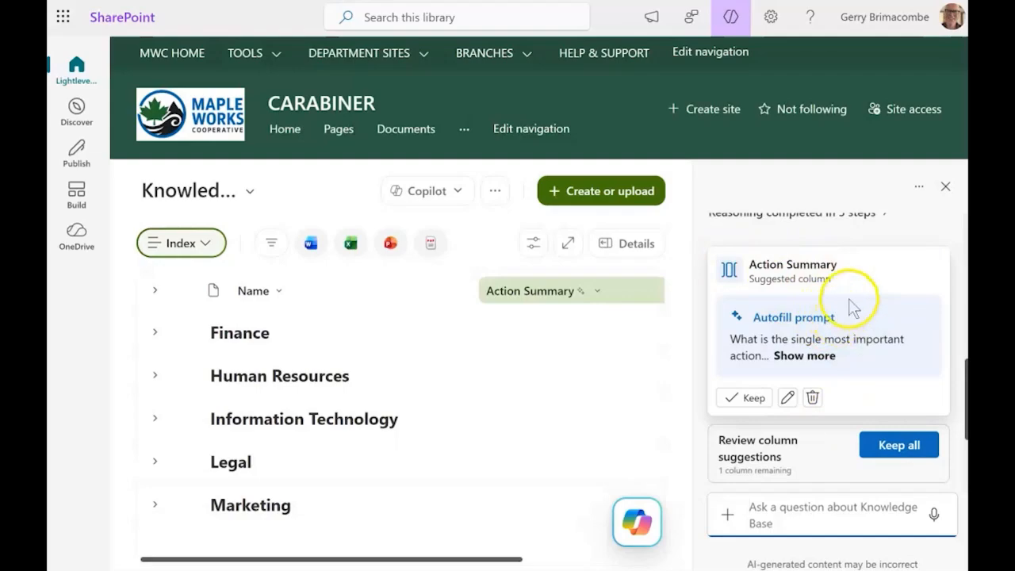
pyautogui.click(808, 356)
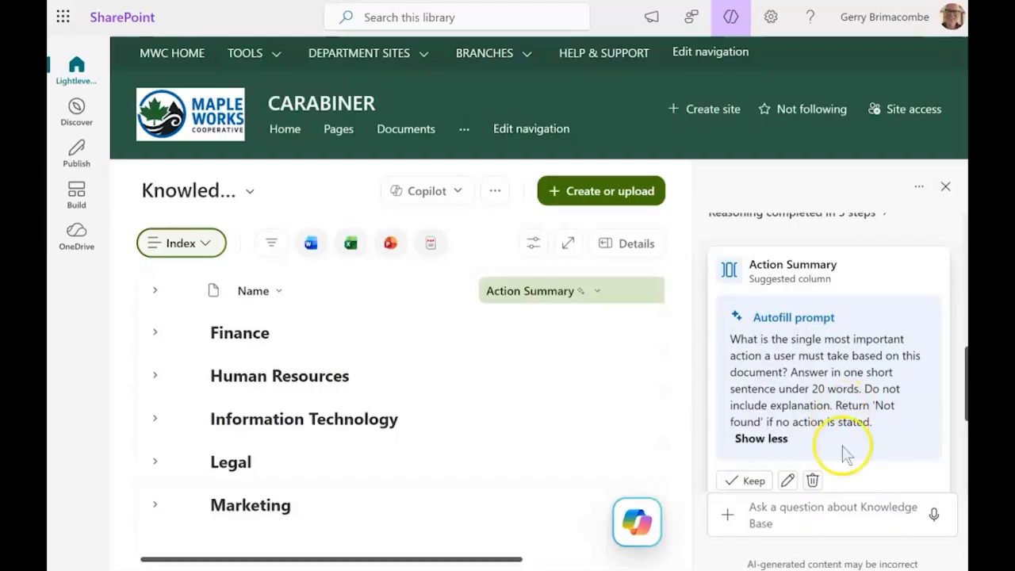
# Review the suggested autofill prompt, keep the Action Summary column in the library, and reload the page.
pyautogui.moveTo(870, 410); pyautogui.dragTo(881, 424)
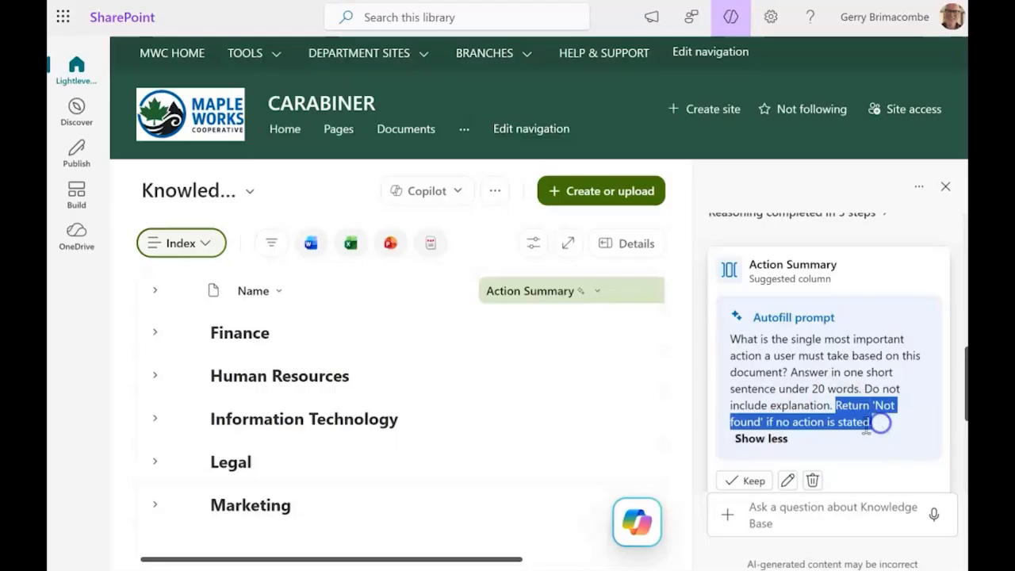
pyautogui.scroll(-1, 841, 400)
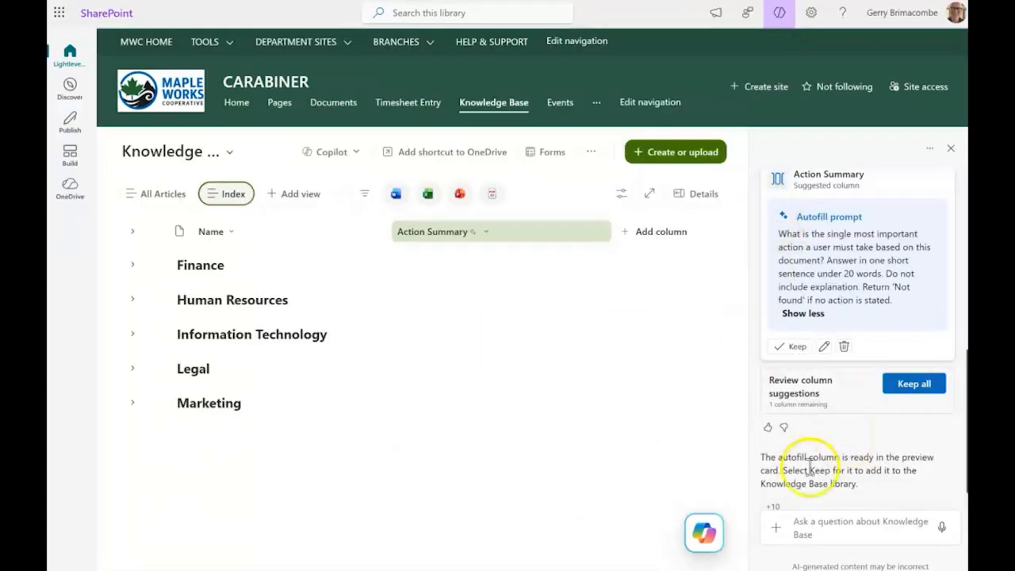
pyautogui.click(790, 347)
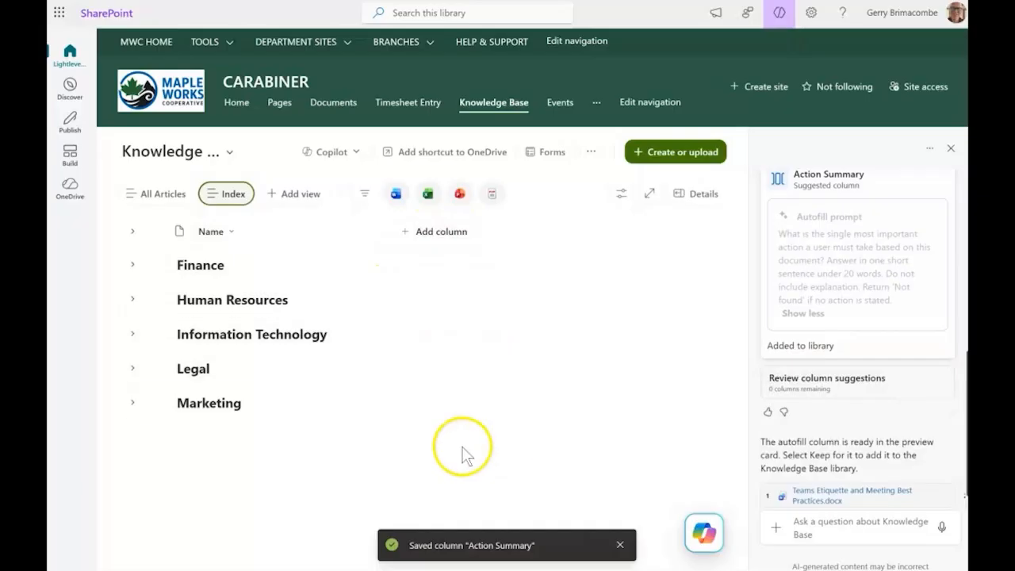
pyautogui.rightClick(188, 16)
pyautogui.click(232, 99)
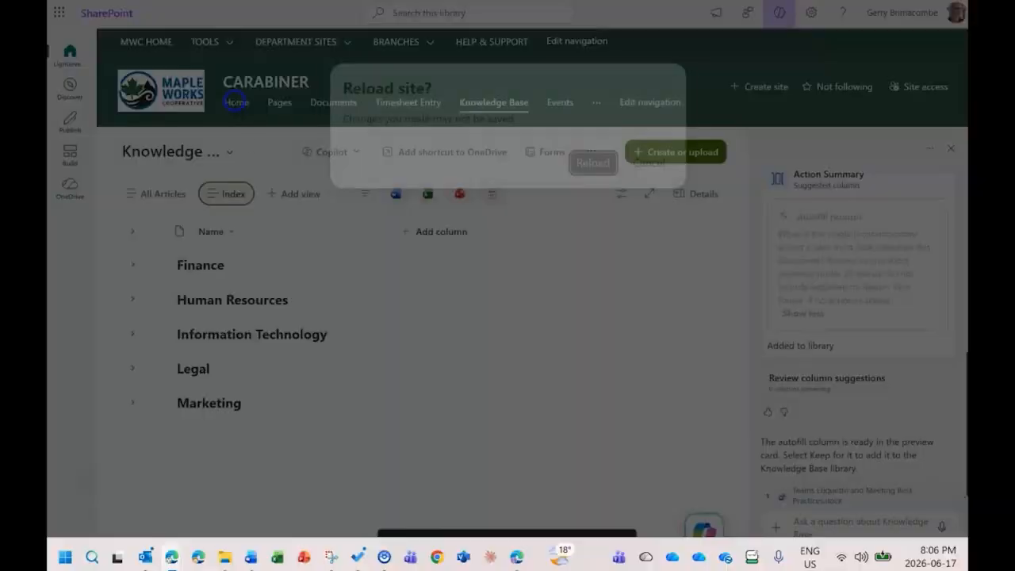
pyautogui.click(595, 165)
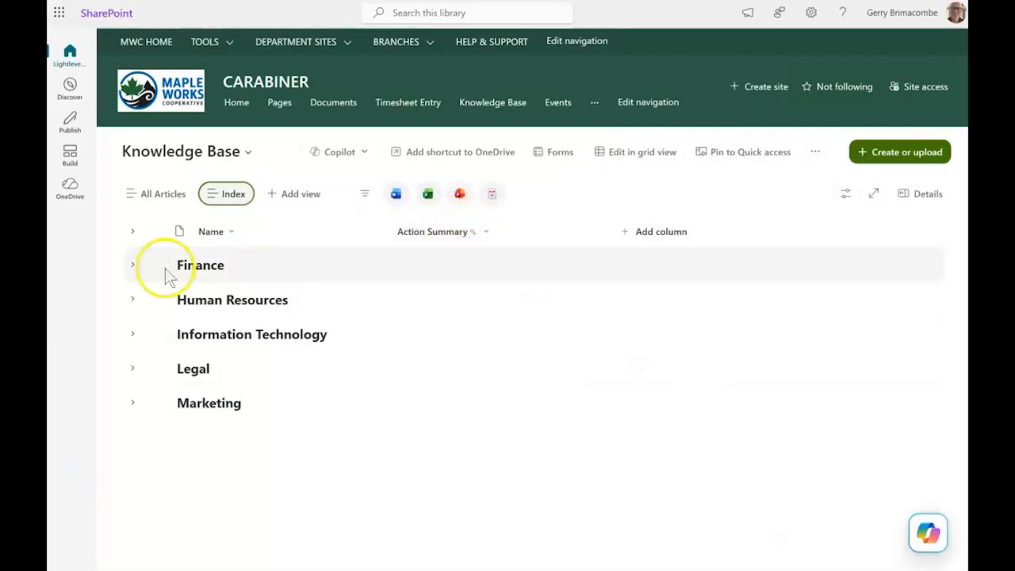
# Expand the Finance group and run Autofill on the 0005 Expense Claim Submission and Approval document.
pyautogui.click(136, 268)
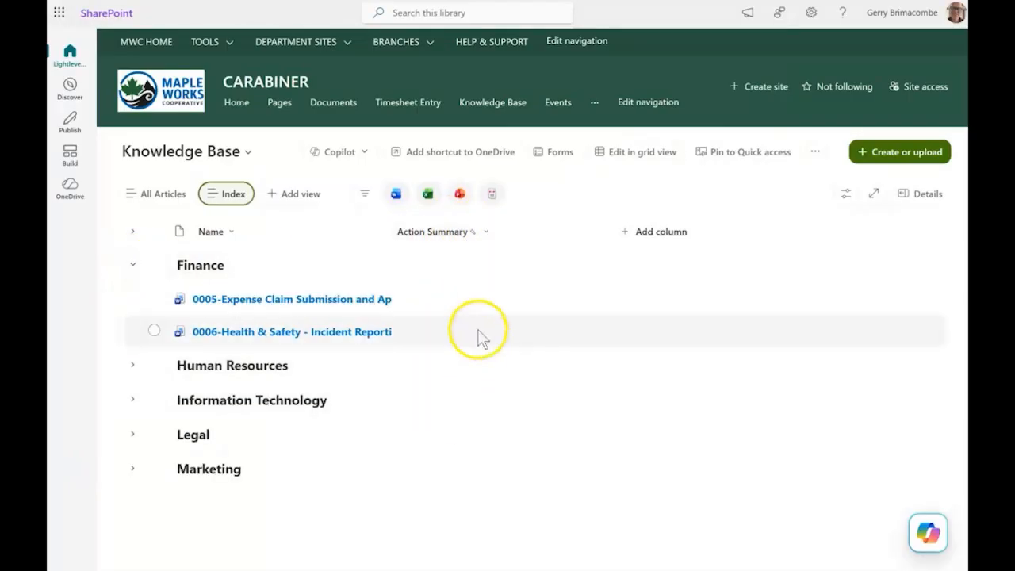
pyautogui.click(153, 299)
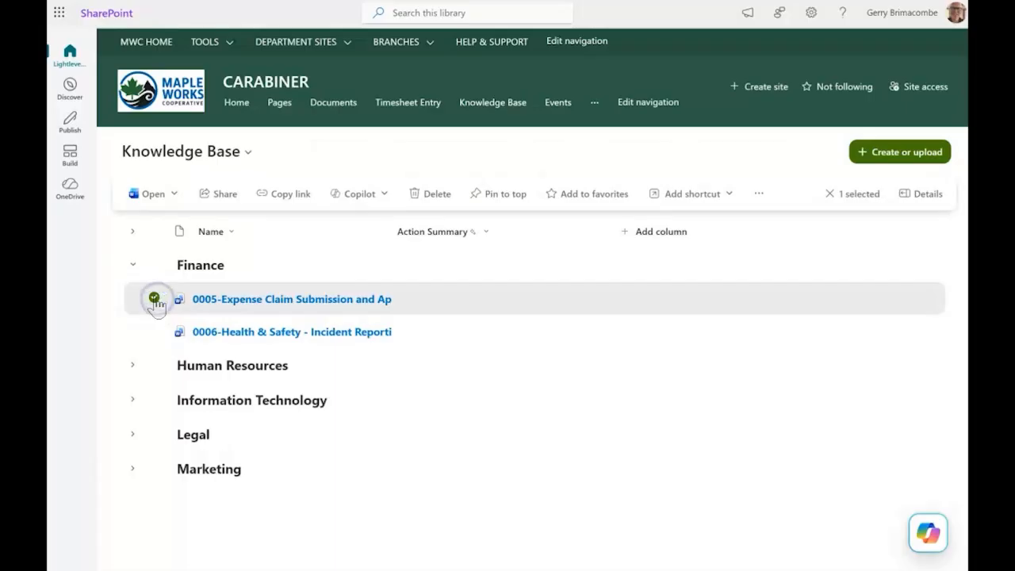
pyautogui.click(761, 194)
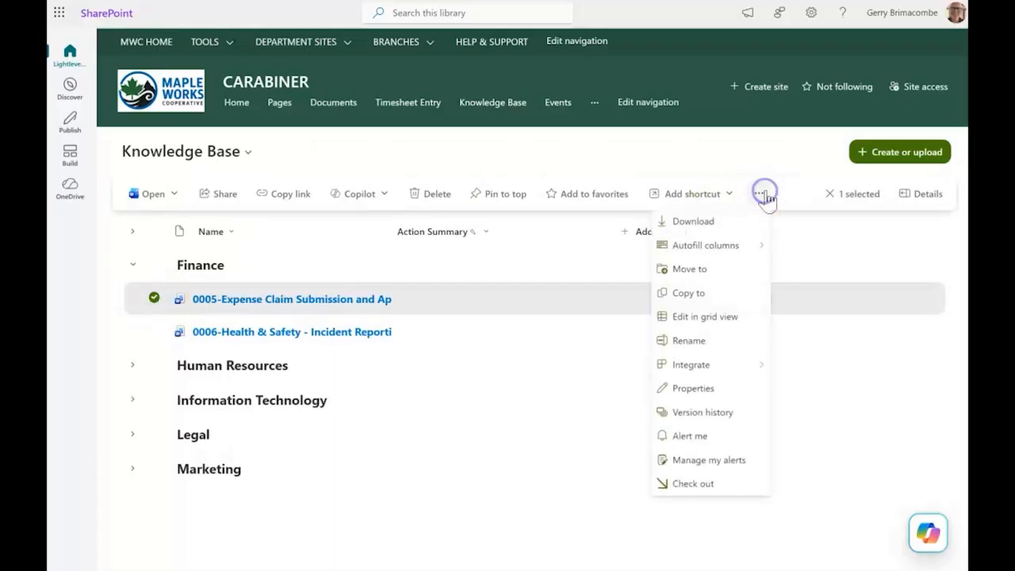
pyautogui.click(733, 248)
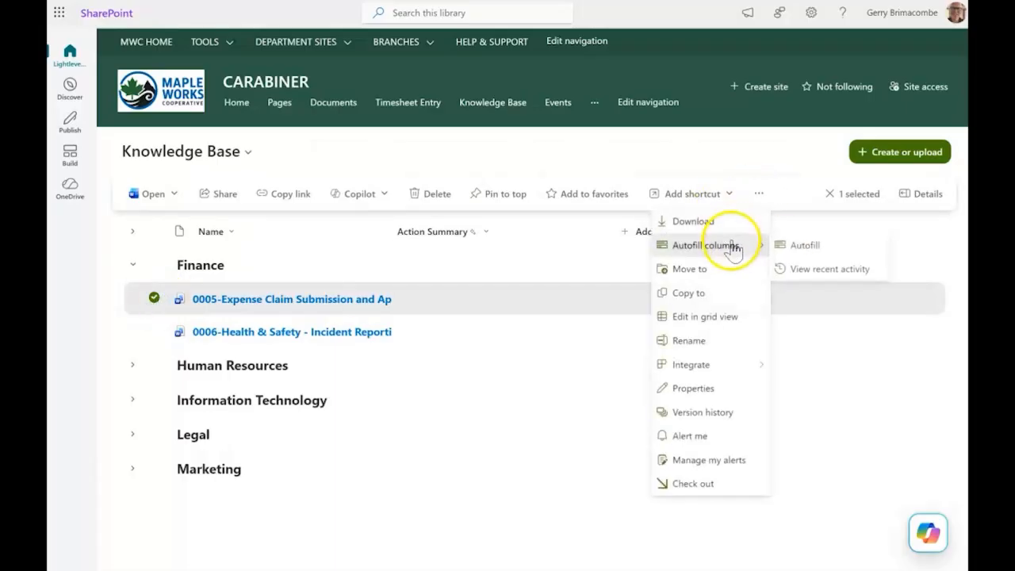
pyautogui.click(809, 246)
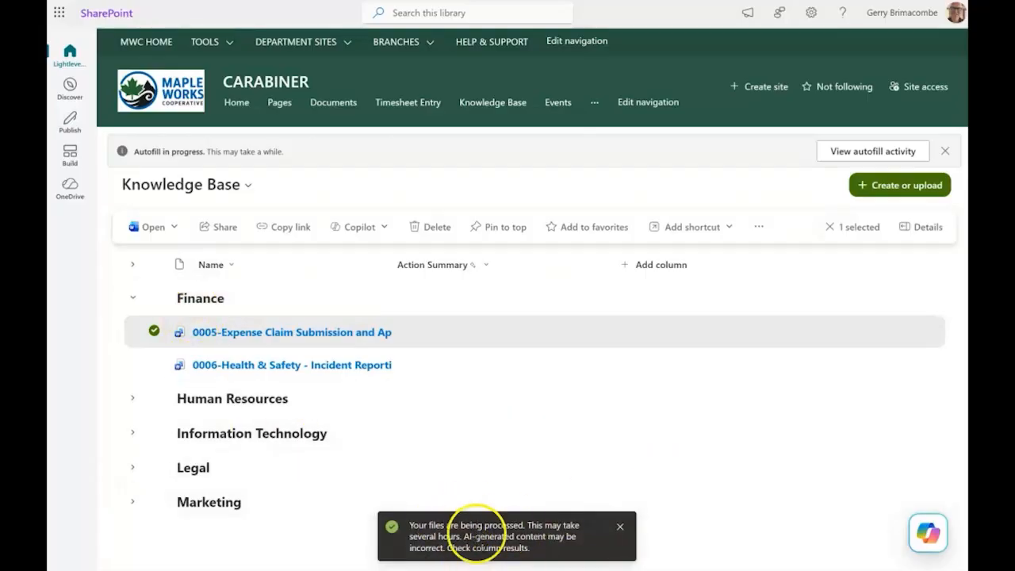
# Check the autofill activity for the selected expense claim document at a larger page zoom, then close the activity list.
pyautogui.click(882, 154)
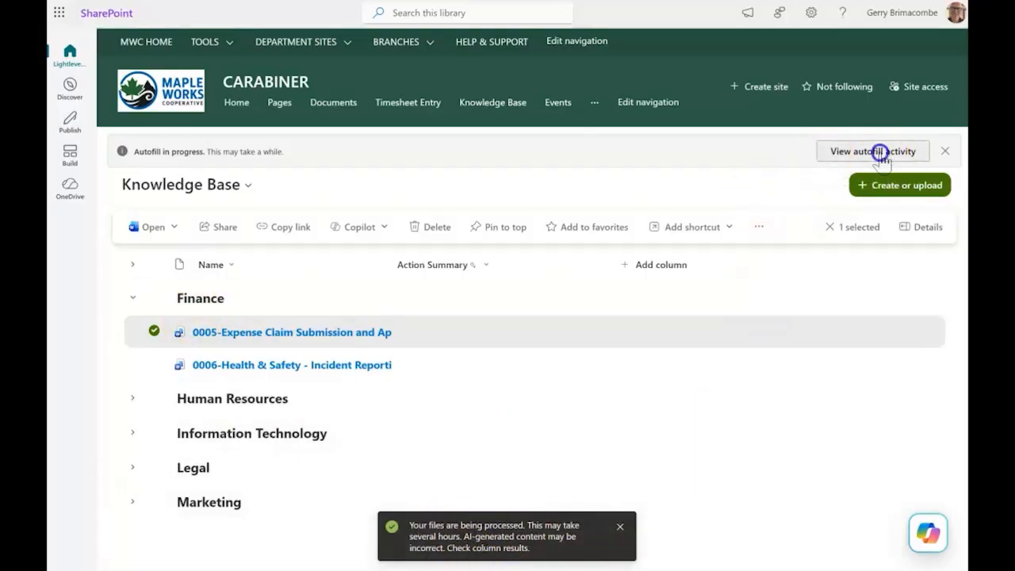
pyautogui.hotkey('ctrl', '+')
pyautogui.hotkey('ctrl', '+')
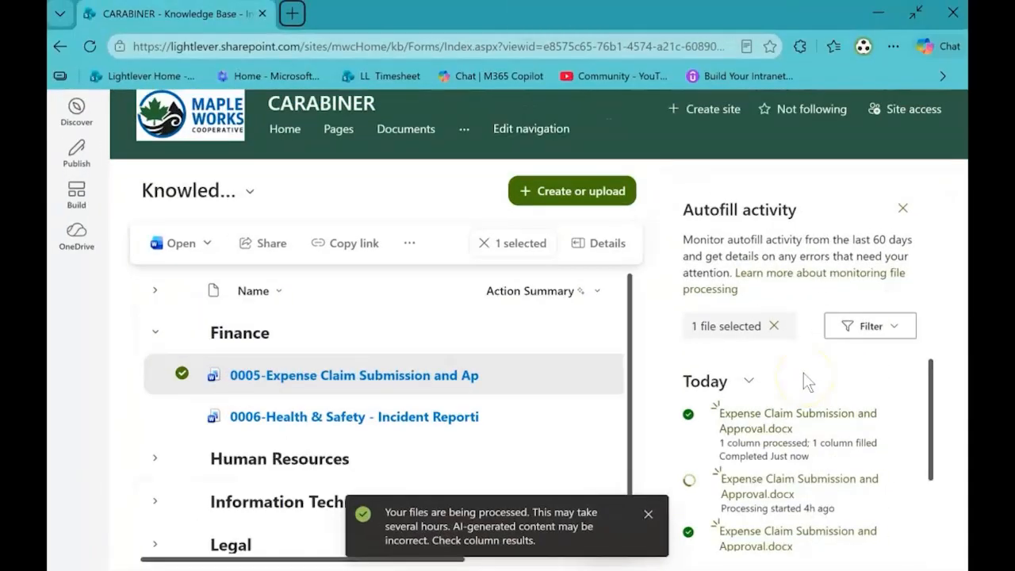
pyautogui.hotkey('ctrl', '+')
pyautogui.scroll(-2, 813, 436)
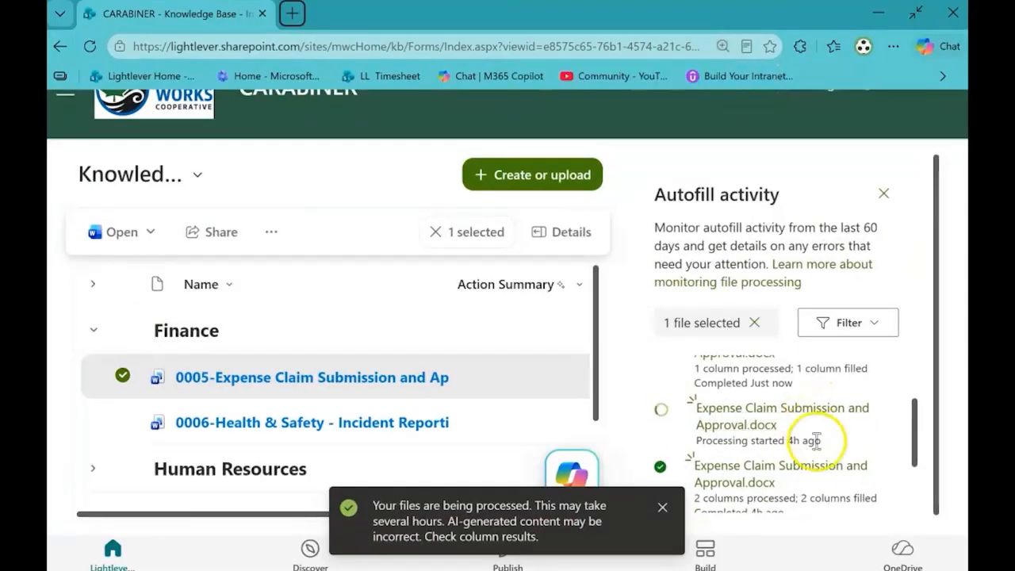
pyautogui.scroll(1, 817, 440)
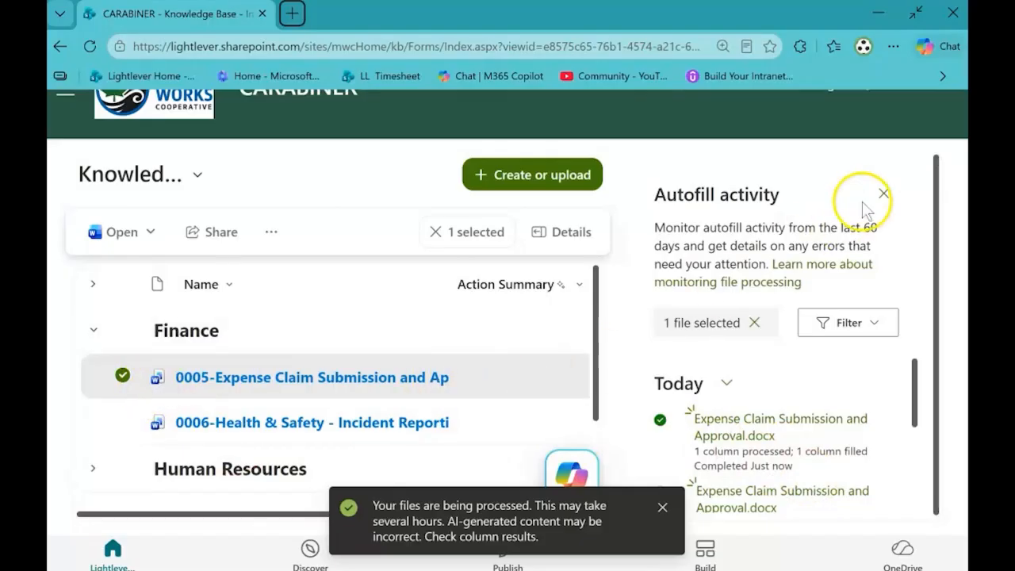
pyautogui.click(883, 195)
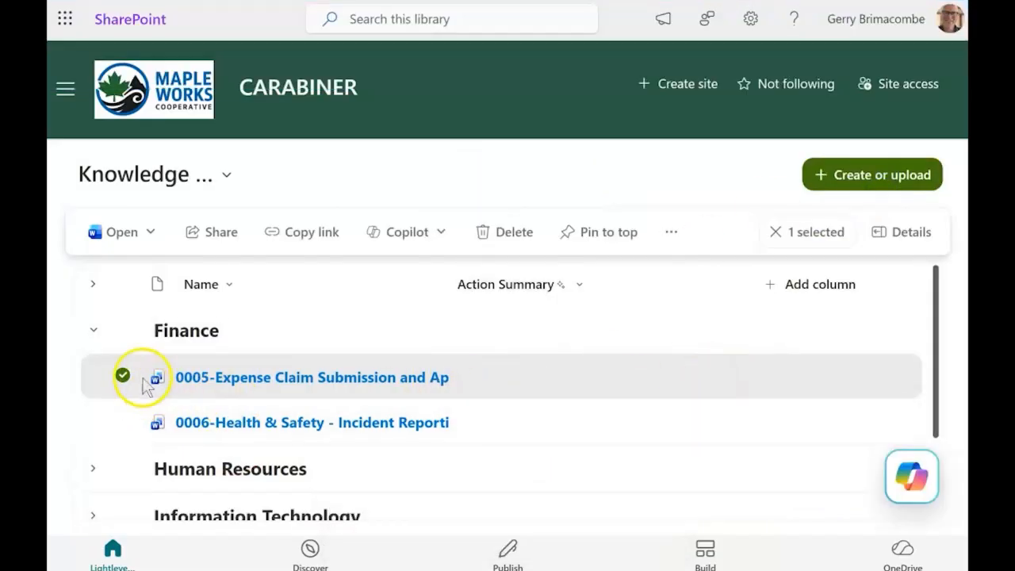
# Show the expense claim document's details and read its full Action Summary value.
pyautogui.click(874, 232)
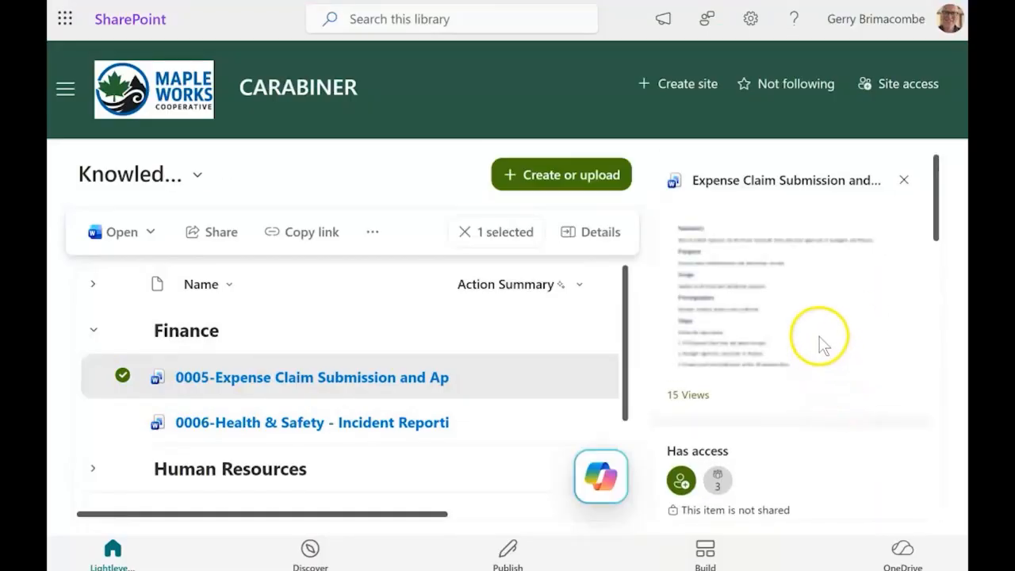
pyautogui.scroll(-4, 831, 392)
pyautogui.scroll(-3, 836, 388)
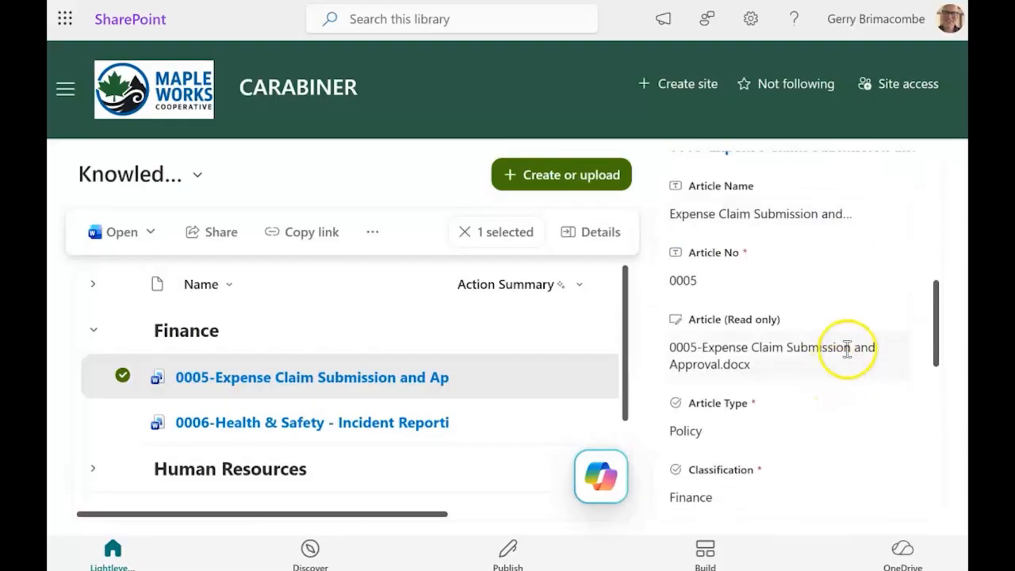
pyautogui.scroll(-4, 847, 347)
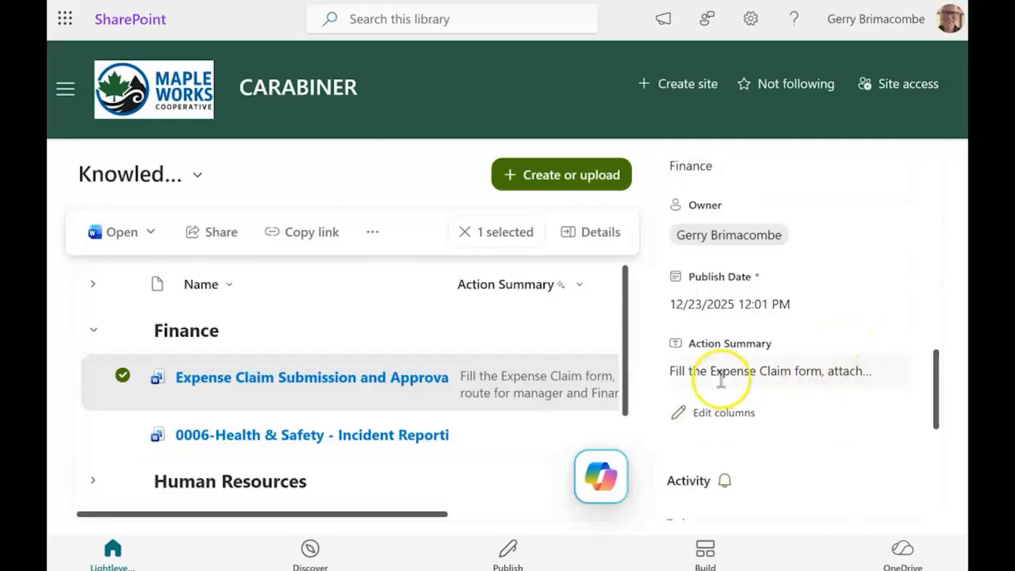
pyautogui.click(720, 379)
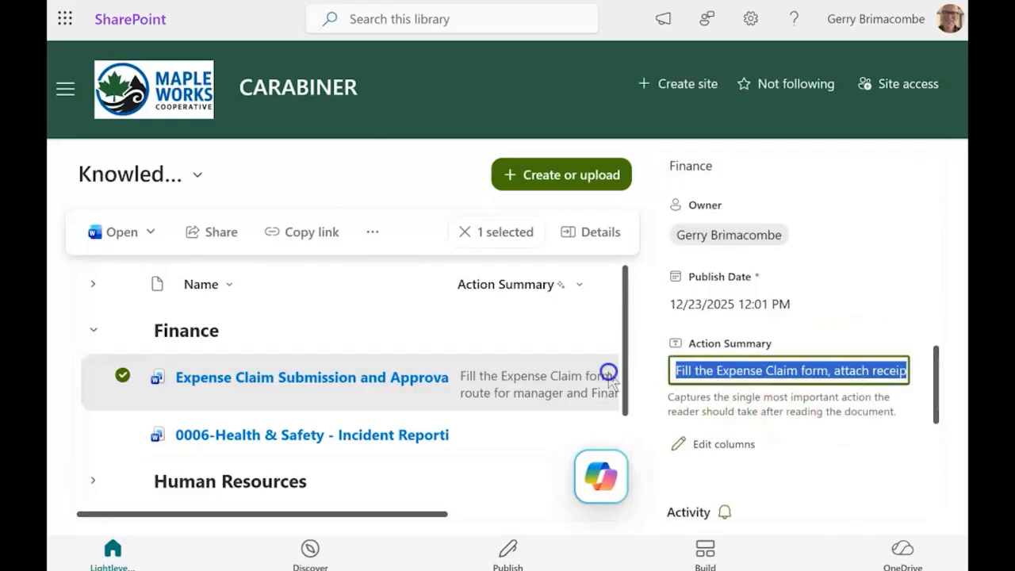
pyautogui.moveTo(608, 374); pyautogui.dragTo(918, 371)
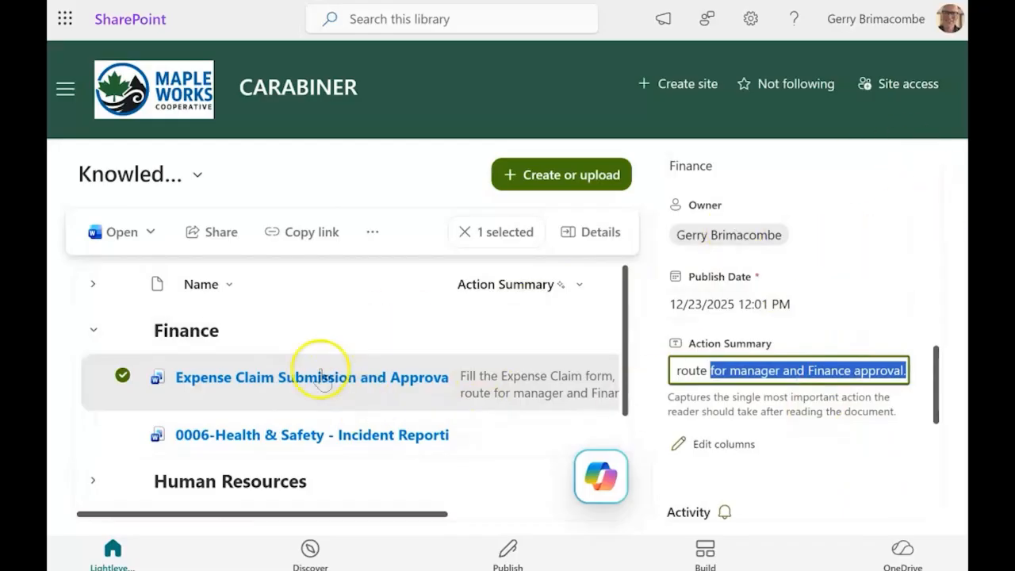
# Select both Finance documents and run Autofill on them together.
pyautogui.click(122, 284)
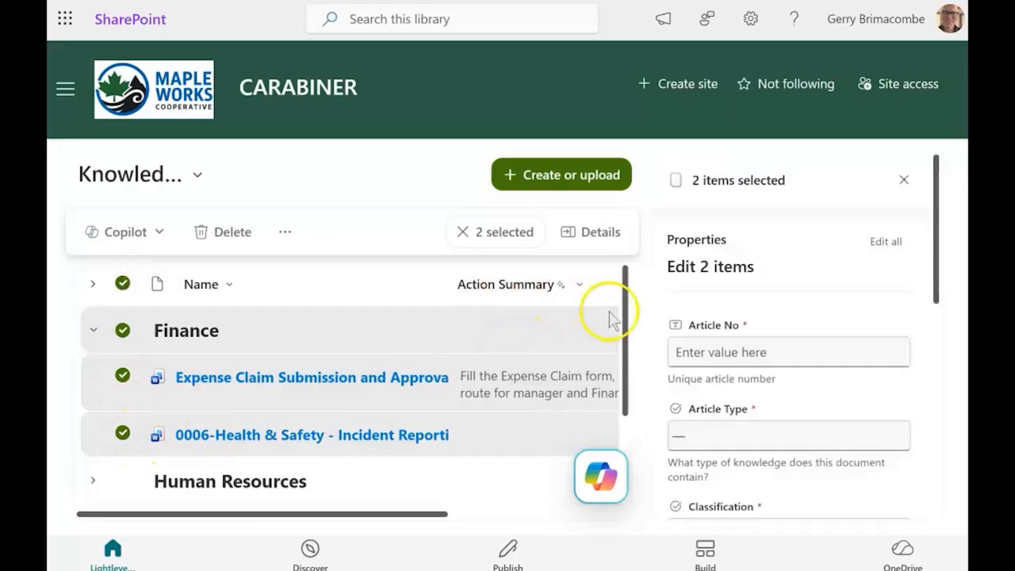
pyautogui.click(283, 232)
pyautogui.moveTo(390, 295)
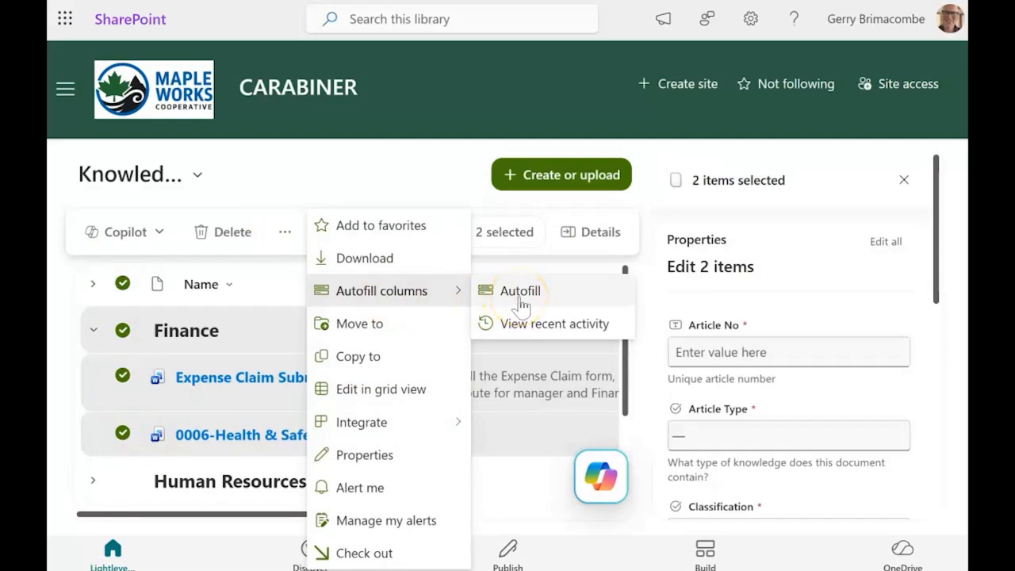
pyautogui.click(520, 295)
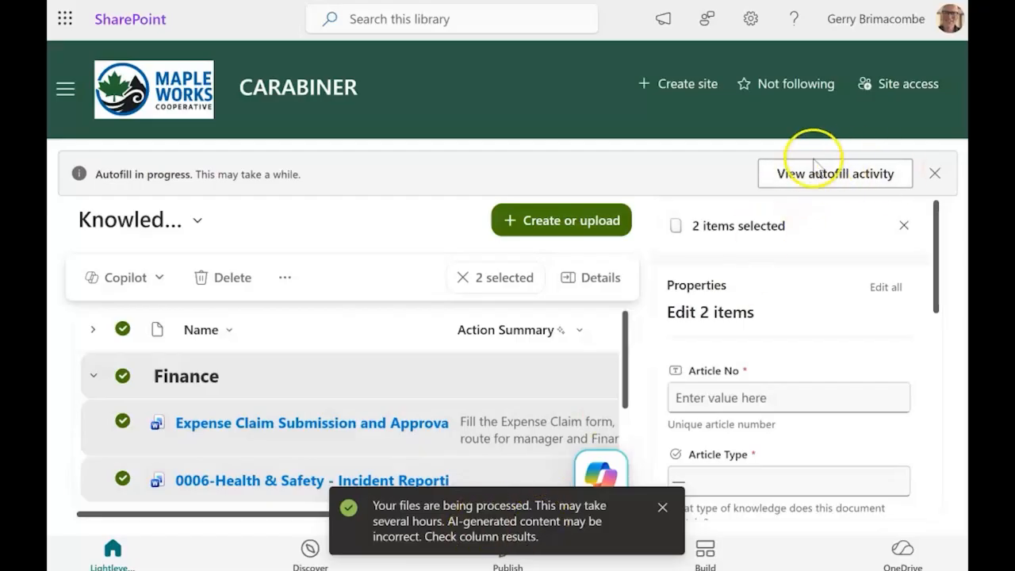
# Check the autofill activity for the two selected Finance documents.
pyautogui.click(852, 175)
pyautogui.scroll(-1, 793, 380)
pyautogui.scroll(-5, 789, 394)
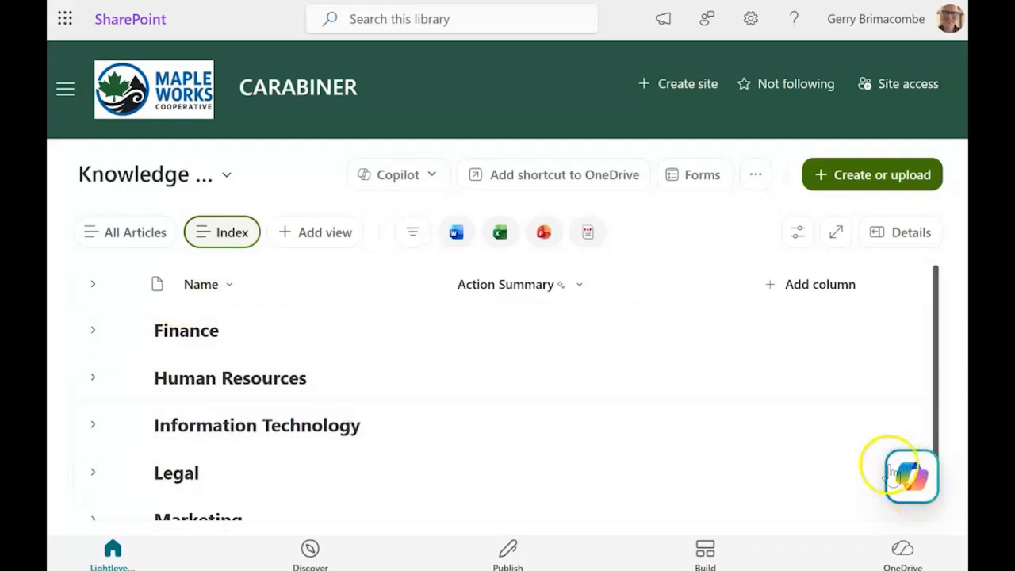
# Start a new Choice column in the library and name it Target Audience.
pyautogui.click(821, 287)
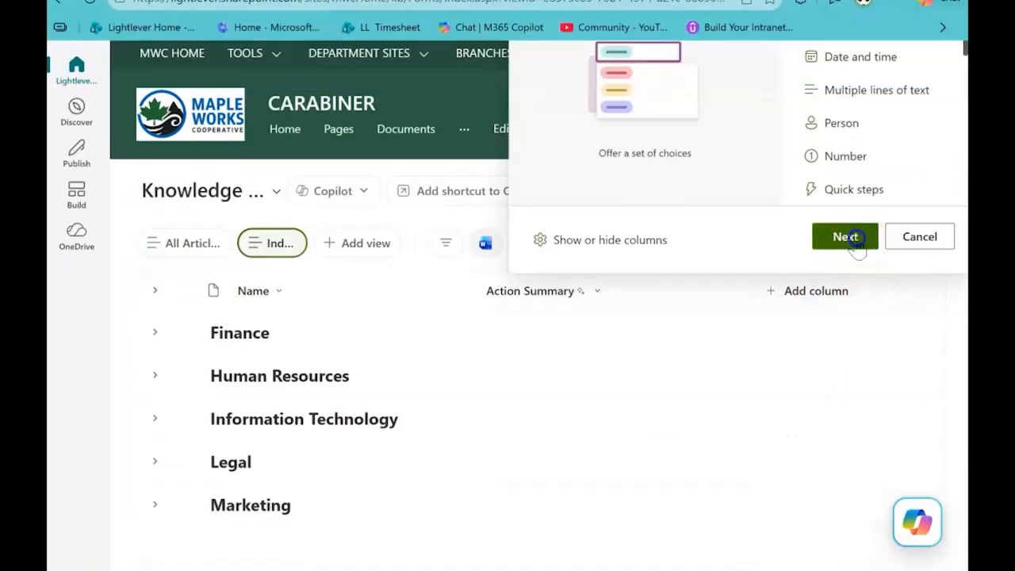
pyautogui.click(848, 238)
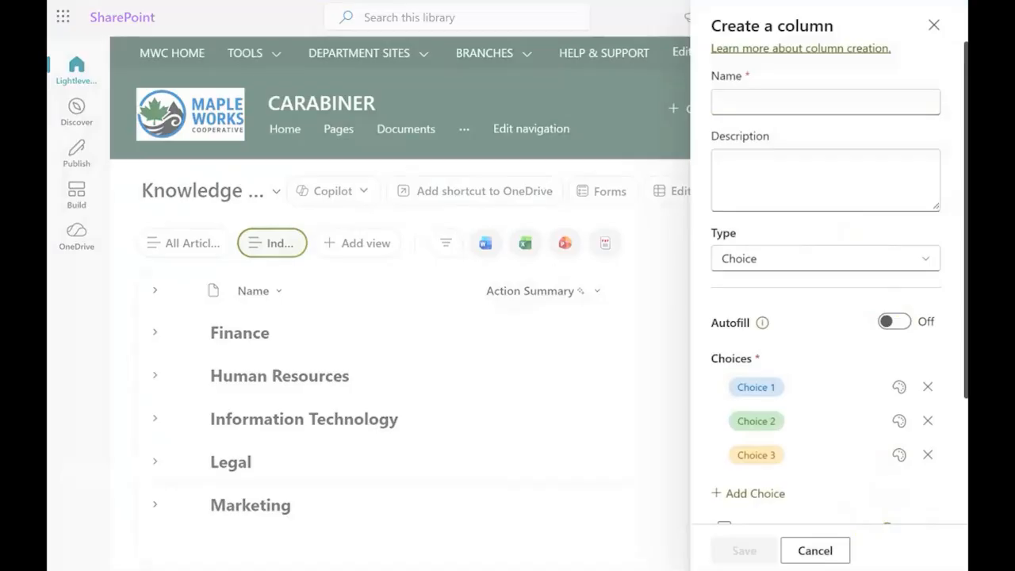
pyautogui.write('Target Audience')
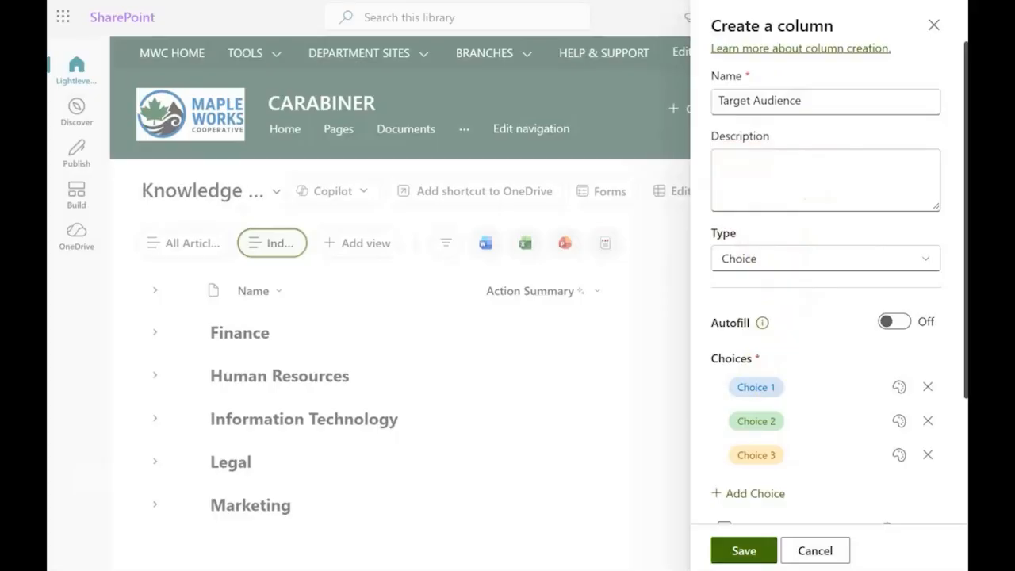
# Rename the column's three default choices to All Staff, Managers and HR Staff.
pyautogui.click(774, 389)
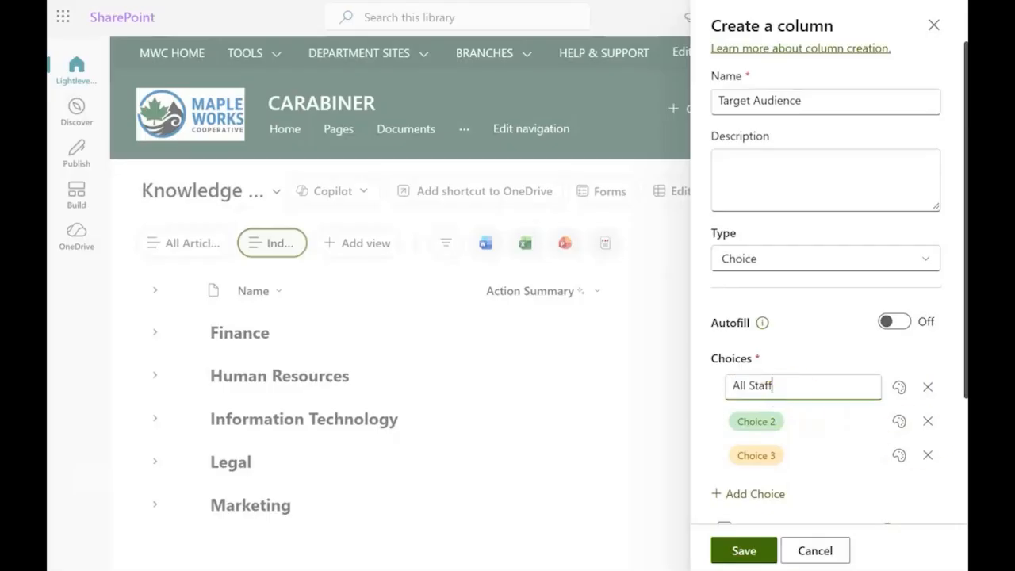
pyautogui.press('Return')
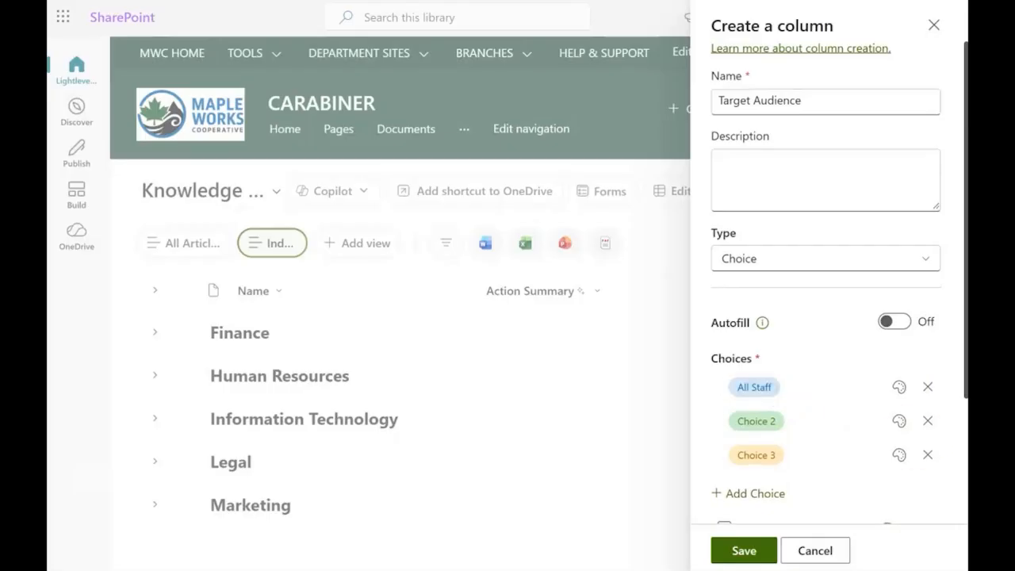
pyautogui.click(772, 418)
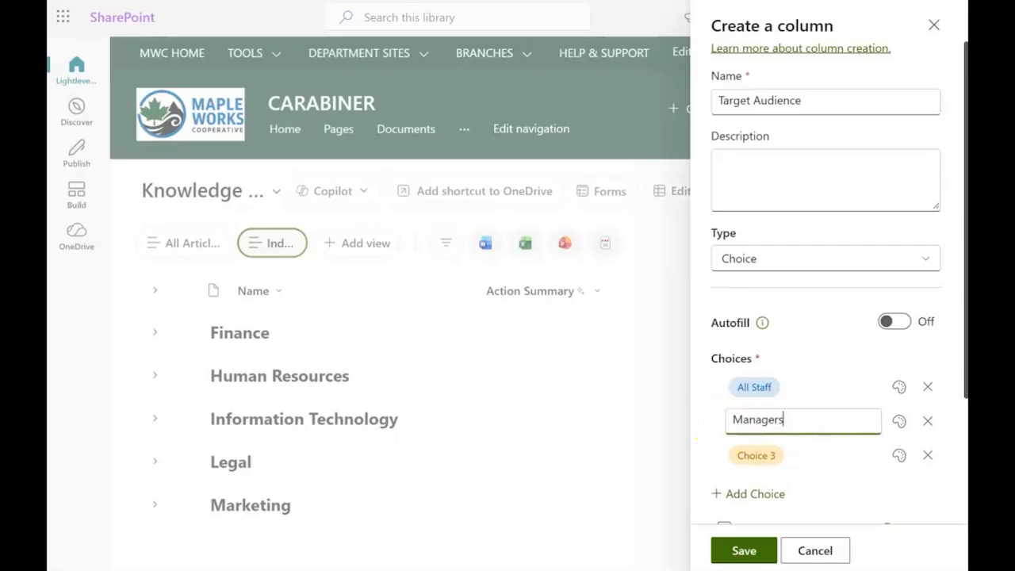
pyautogui.press('Return')
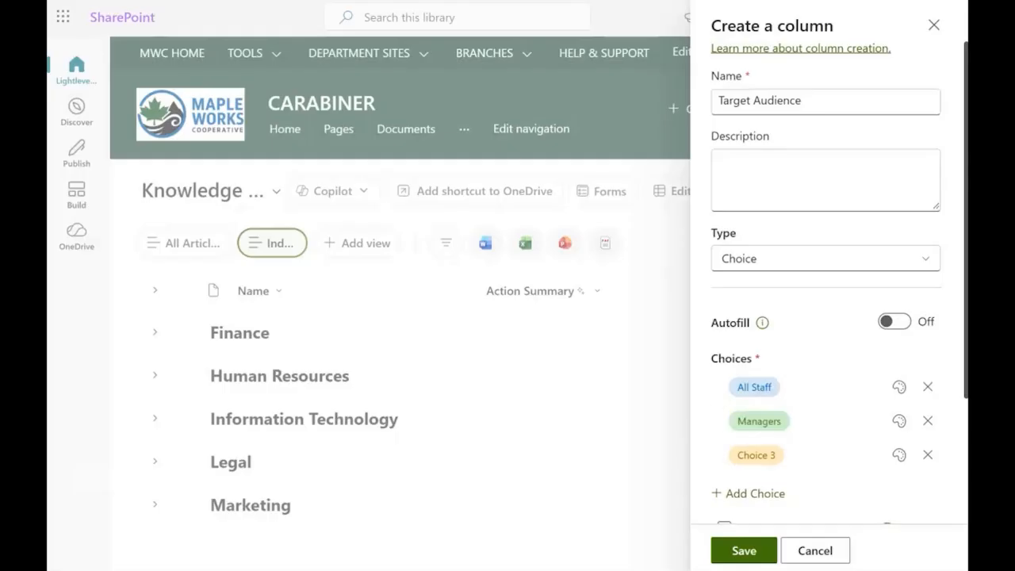
pyautogui.click(757, 454)
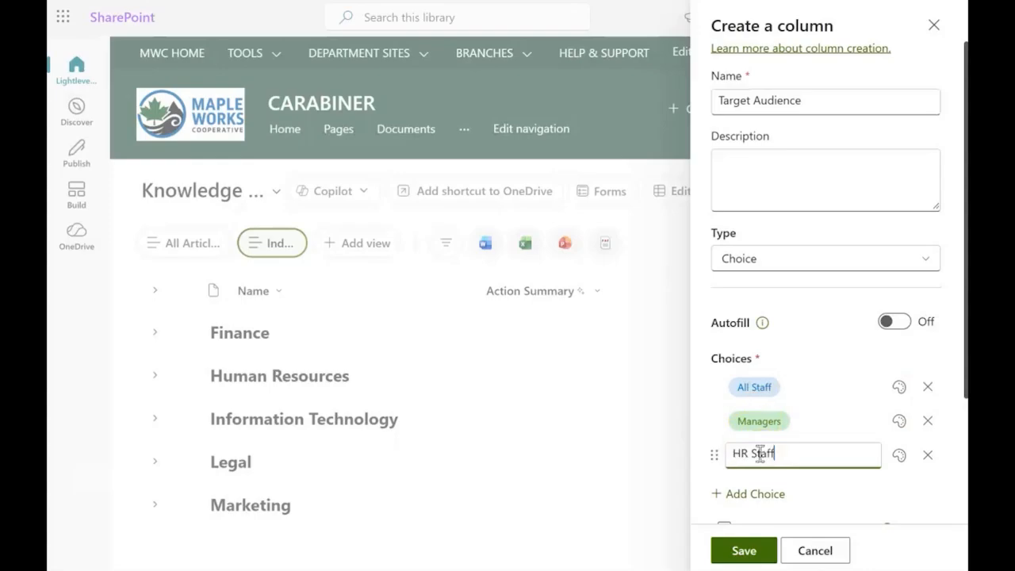
# Add an IT Staff choice to the Target Audience column and look over the remaining column settings.
pyautogui.click(770, 496)
pyautogui.click(928, 500)
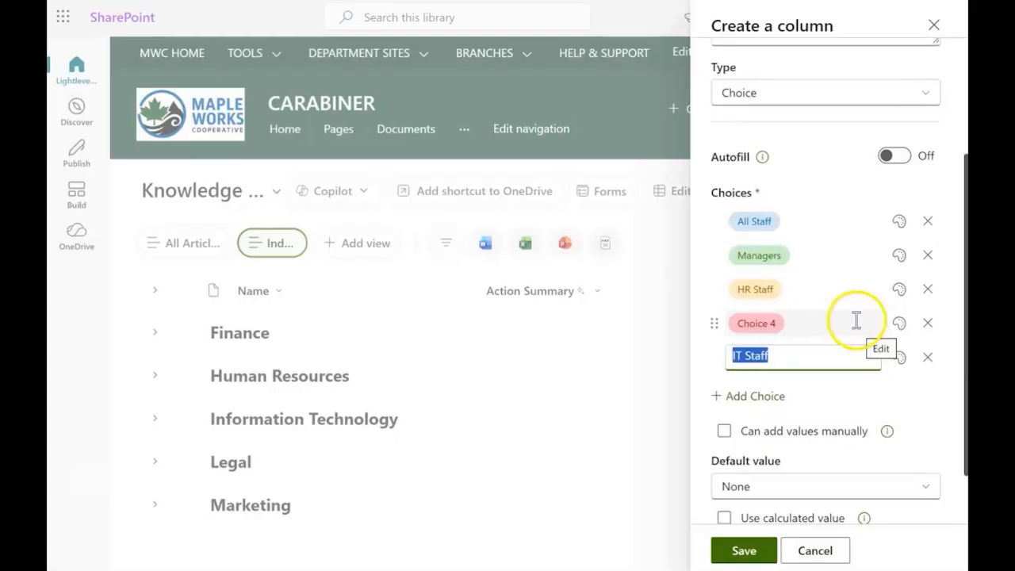
pyautogui.scroll(-1, 856, 320)
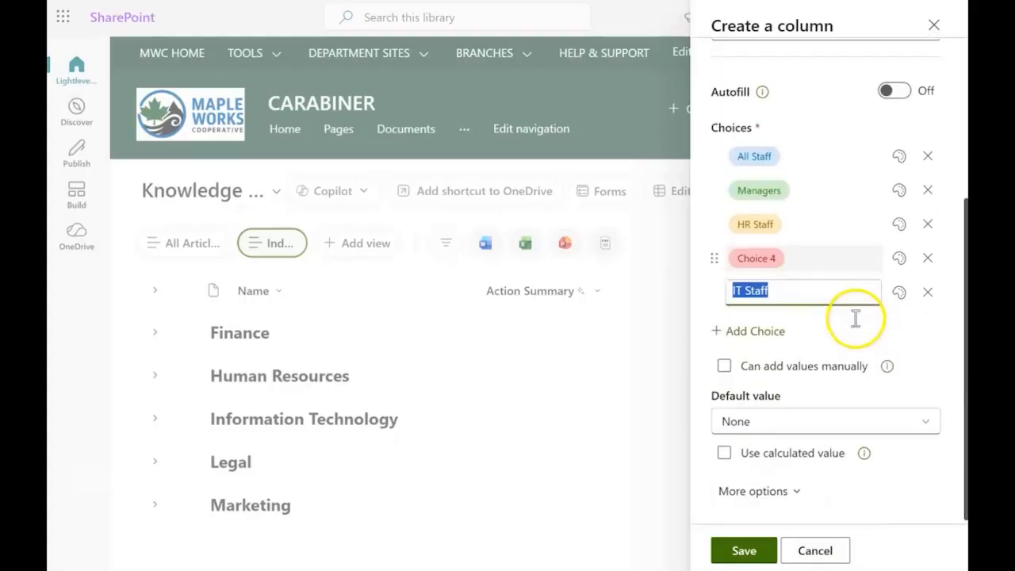
pyautogui.scroll(1, 863, 382)
pyautogui.scroll(1, 864, 388)
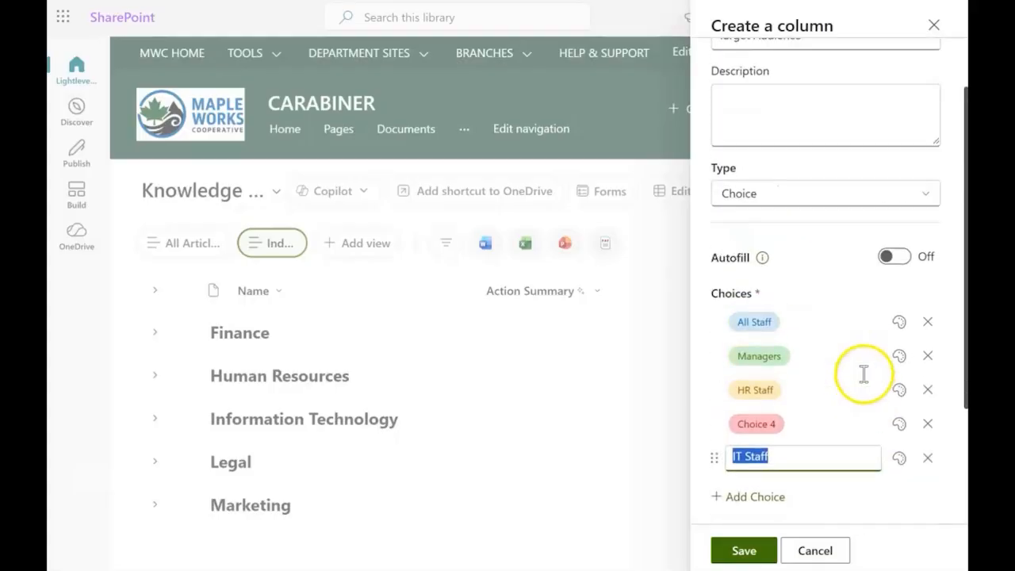
# Turn on Autofill for the Target Audience column and fill its prompt from the suggestion to identify the target audience for the process.
pyautogui.click(900, 264)
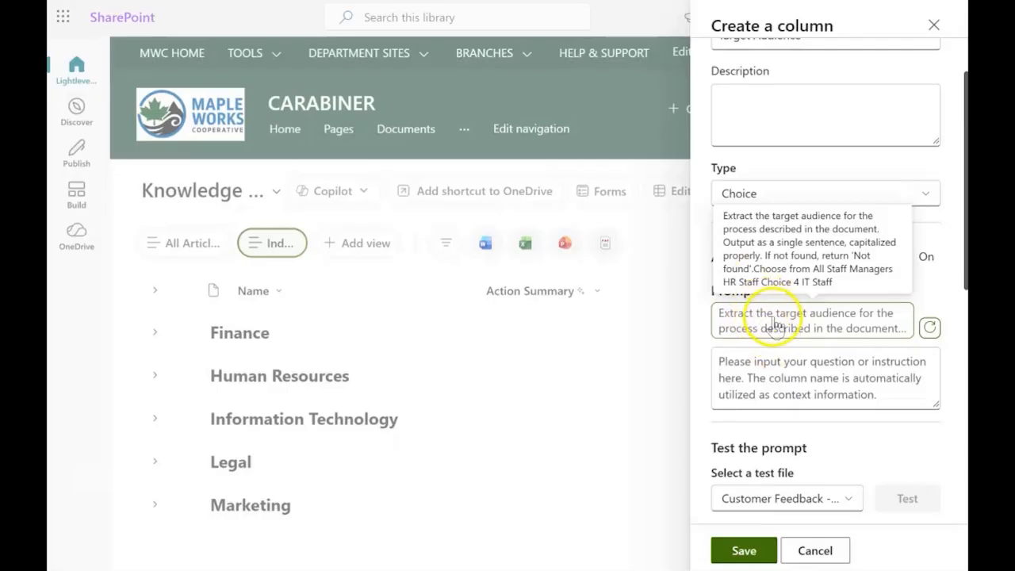
pyautogui.click(775, 325)
pyautogui.click(756, 310)
pyautogui.scroll(-1, 828, 325)
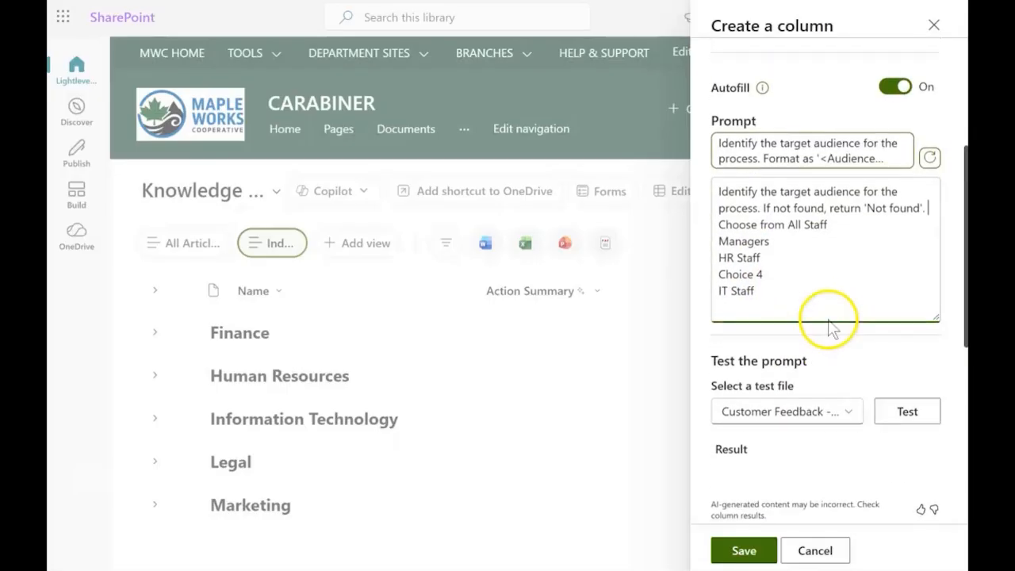
pyautogui.scroll(1, 827, 321)
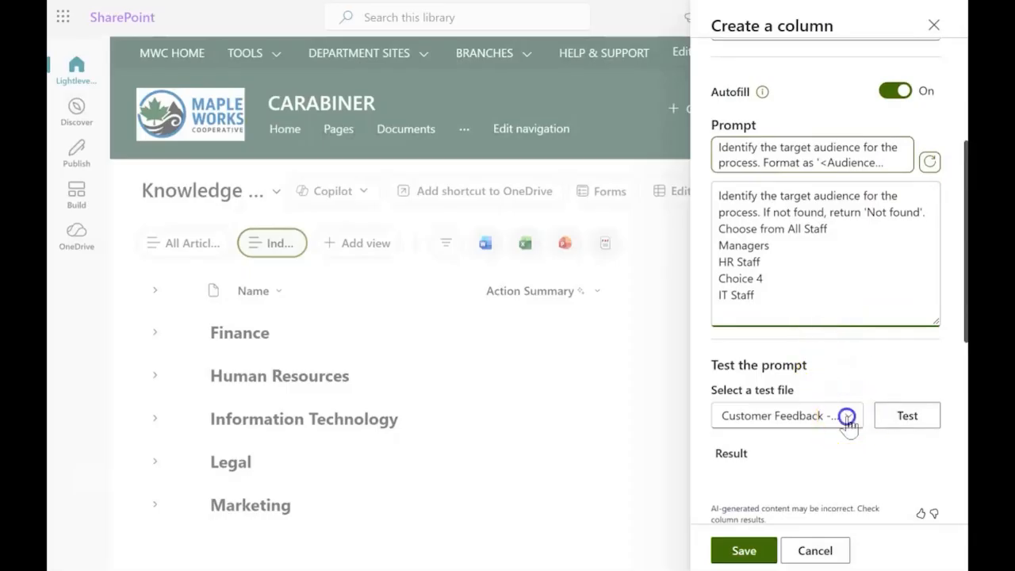
# Test the autofill prompt on the Expense Claim Submission and Approval.docx file.
pyautogui.click(846, 416)
pyautogui.scroll(-2, 837, 476)
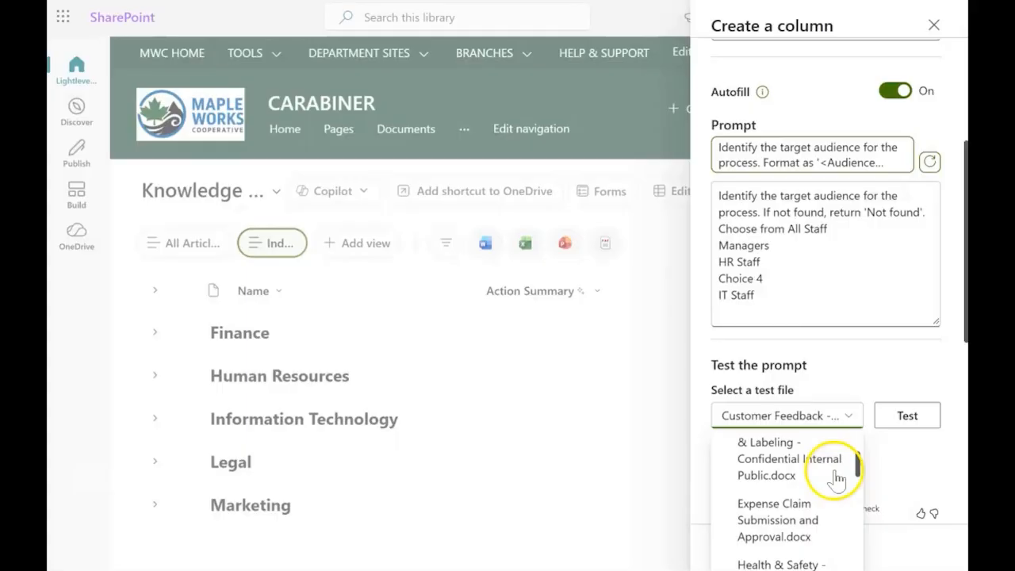
pyautogui.click(767, 519)
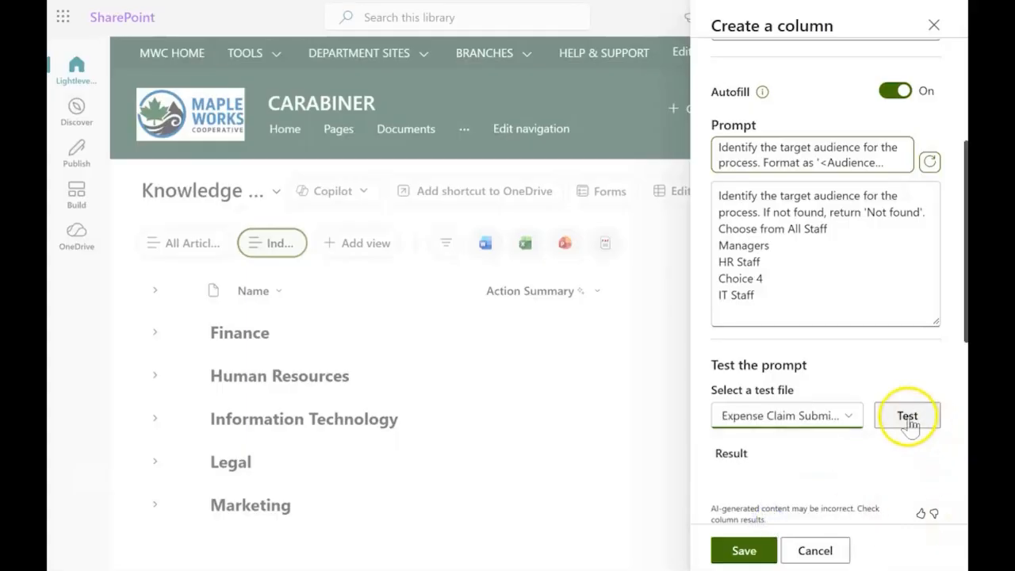
pyautogui.click(907, 415)
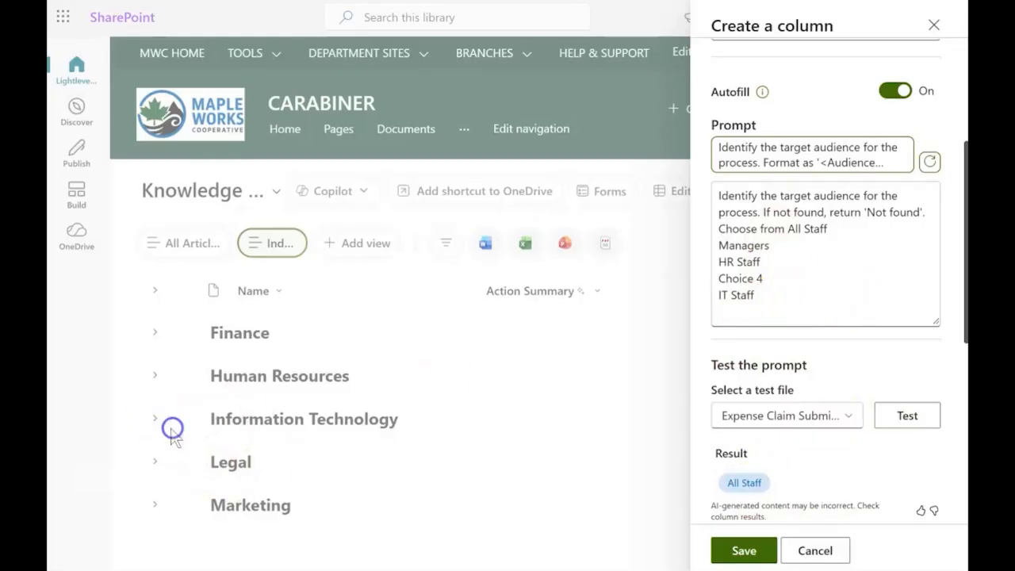
# Test the autofill prompt on the SharePoint Intranet - Creating a Department Site.docx file.
pyautogui.click(850, 418)
pyautogui.scroll(-2, 820, 444)
pyautogui.scroll(-5, 822, 458)
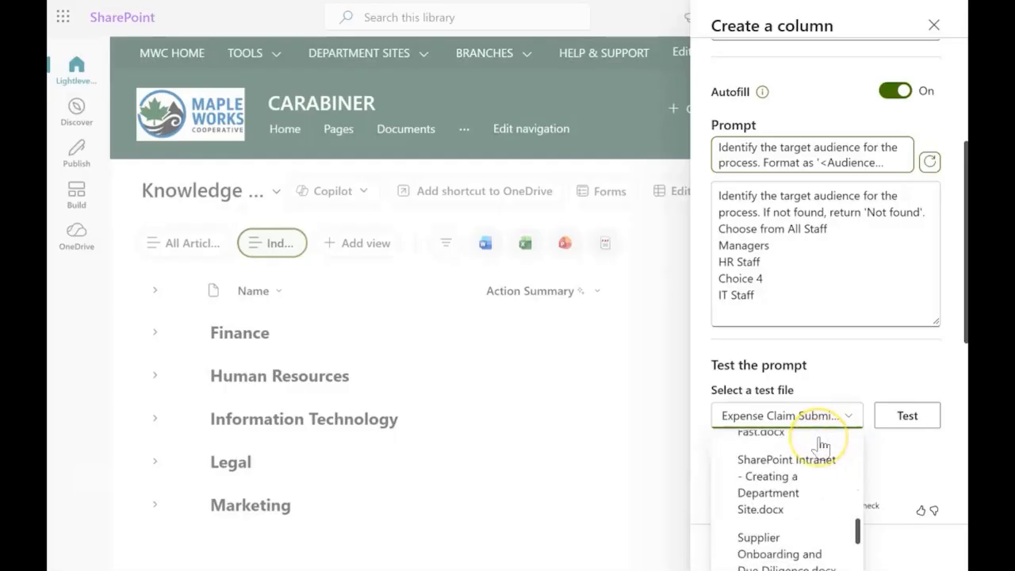
pyautogui.click(782, 480)
pyautogui.click(908, 420)
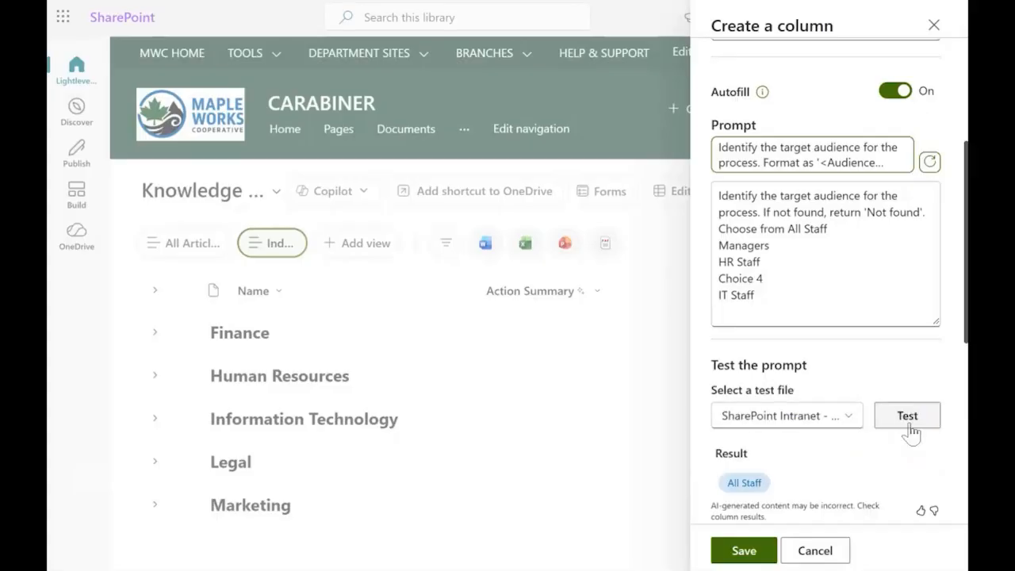
# Test the autofill prompt on the Teams Etiquette and Meeting Best Practices.docx file.
pyautogui.click(846, 418)
pyautogui.scroll(-3, 803, 474)
pyautogui.scroll(-2, 801, 476)
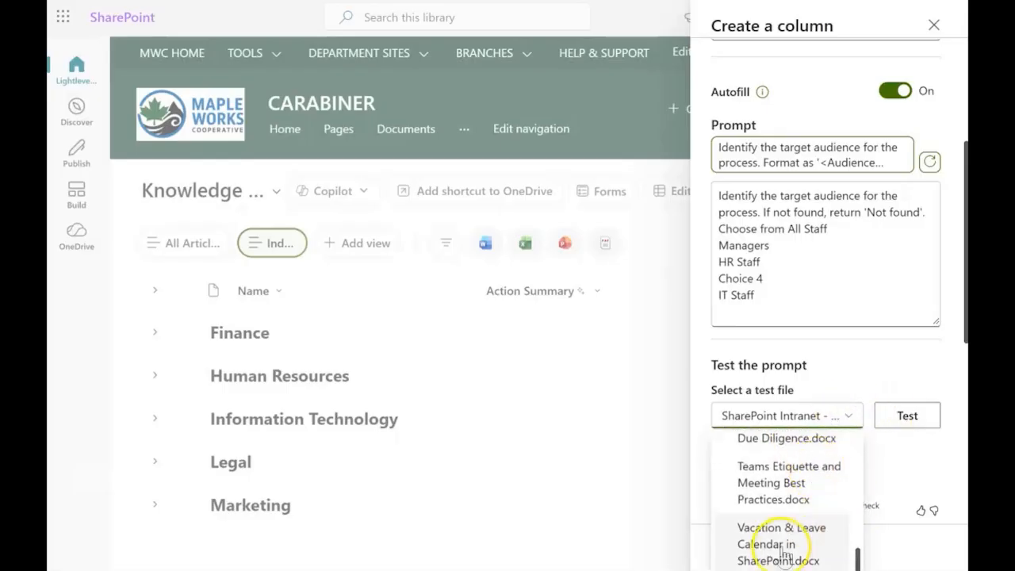
pyautogui.click(788, 482)
pyautogui.click(907, 416)
# Replace the prompt to ask for the primary audience: All Staff, Managers, HR Staff, Finance Staff or IT Staff, with "All Staff" if unclear.
pyautogui.click(796, 271)
pyautogui.scroll(1, 796, 271)
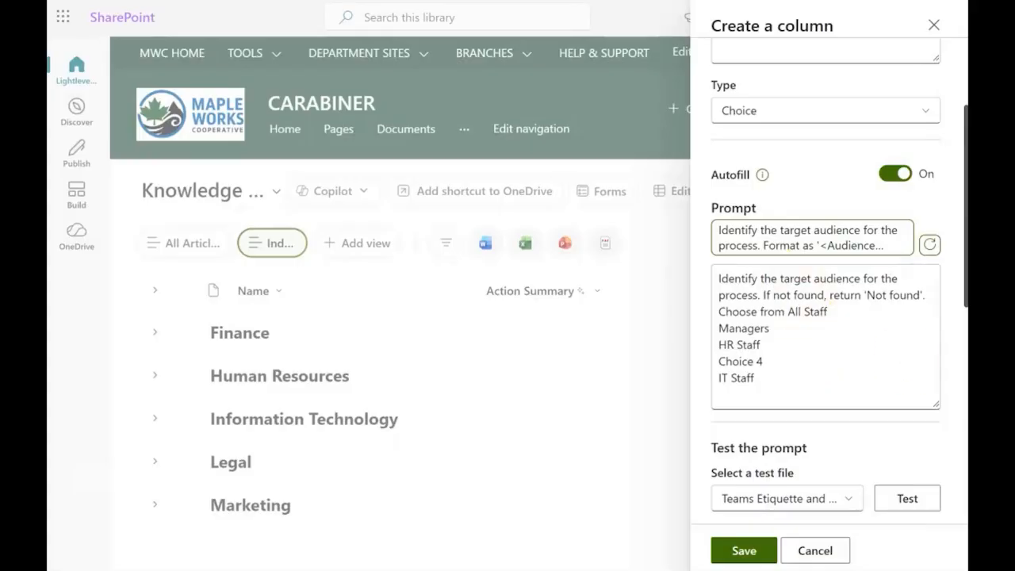
pyautogui.click(745, 303)
pyautogui.hotkey('ctrl', 'a')
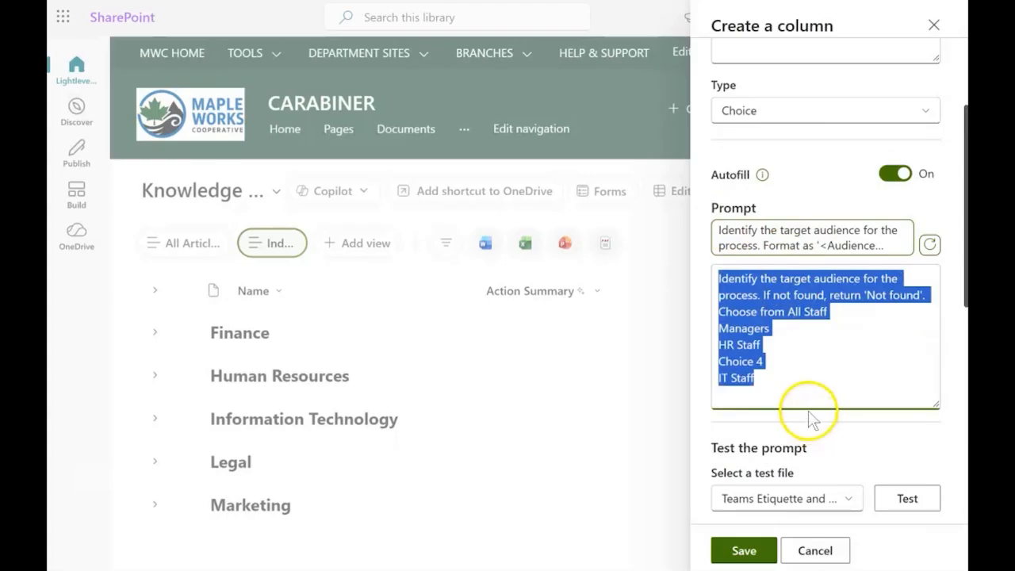
pyautogui.write('Who is the primary audience for this document?  Return one of: All Staff, Managers, HR Staff, Finance Staff, IT Staff.  If unclear, return "All Staff".')
pyautogui.scroll(-1, 881, 392)
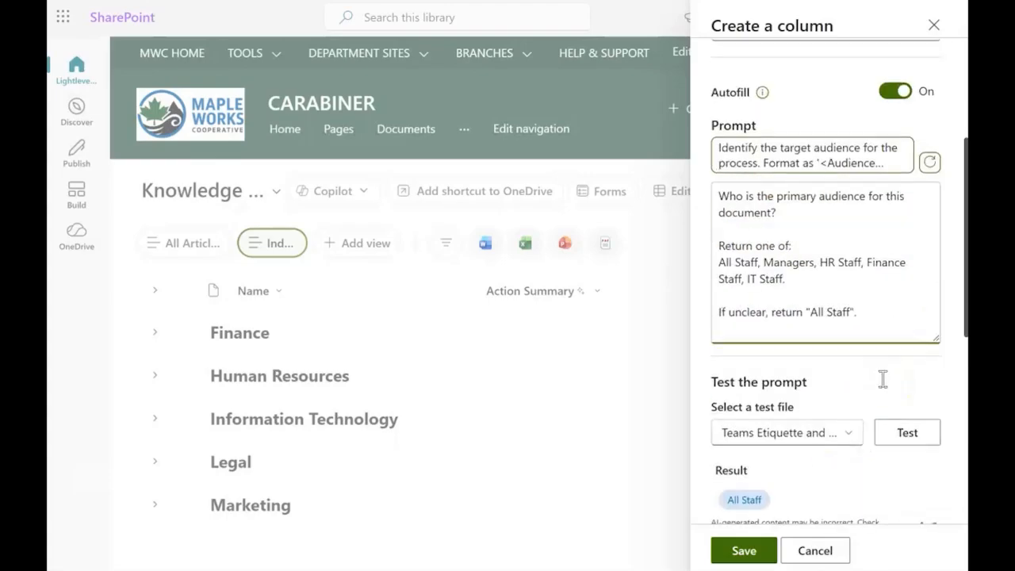
# Test the new prompt on the Teams Etiquette document and on the SharePoint Intranet department site document.
pyautogui.click(909, 433)
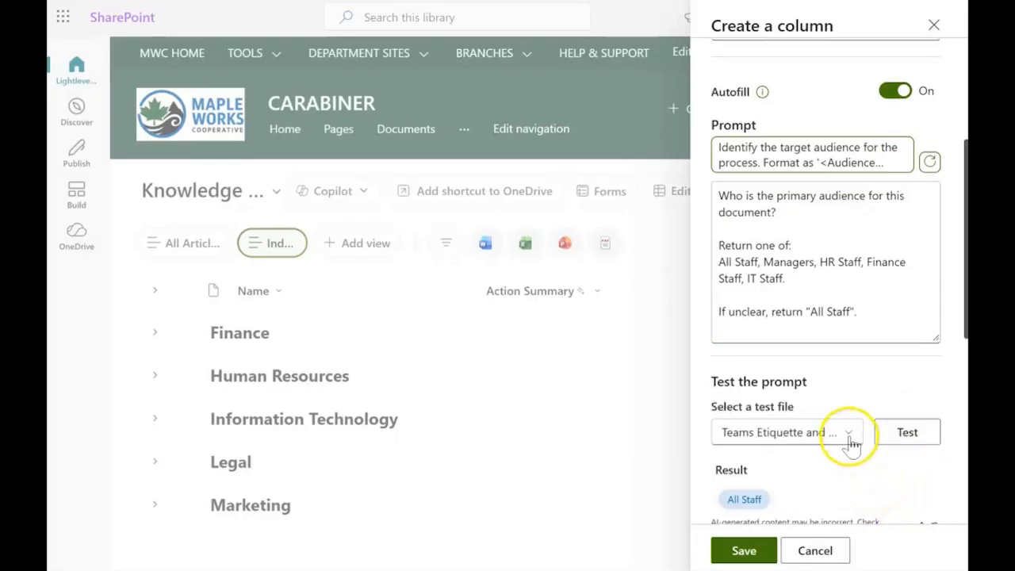
pyautogui.click(851, 444)
pyautogui.scroll(3, 811, 485)
pyautogui.click(797, 485)
pyautogui.click(913, 438)
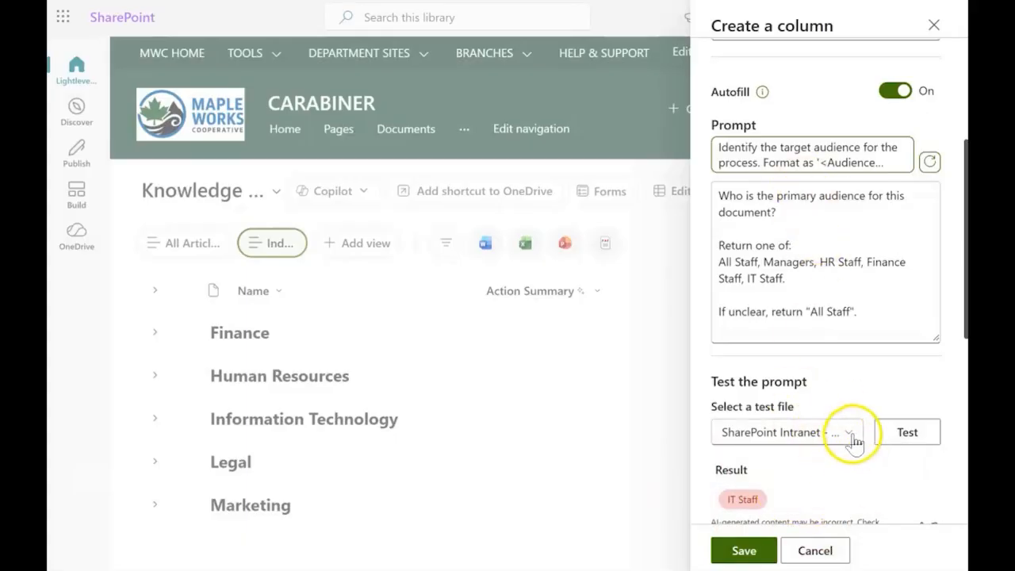
# Review the column's choices and remaining settings, and save the Target Audience column.
pyautogui.scroll(-2, 816, 320)
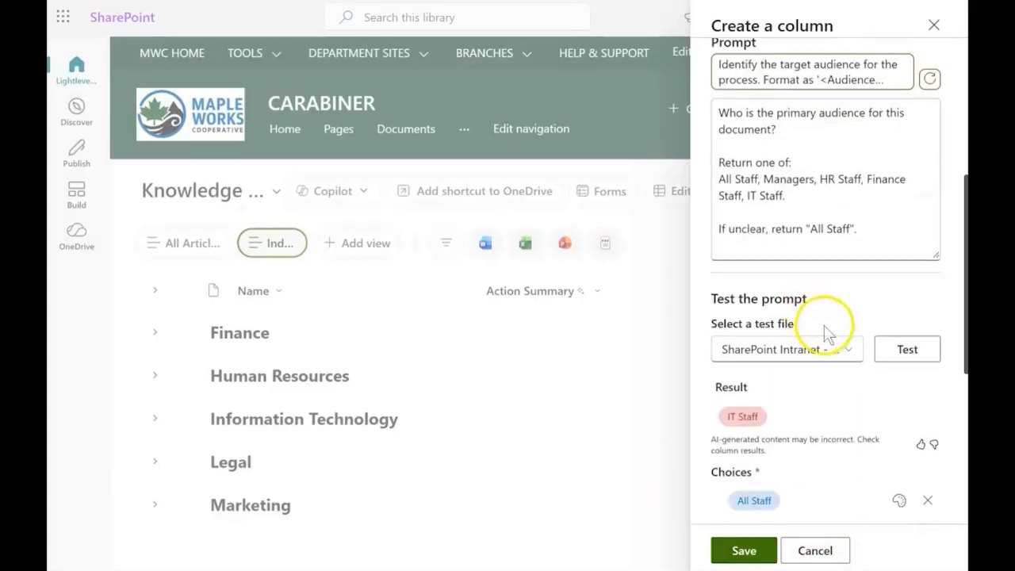
pyautogui.scroll(-6, 804, 425)
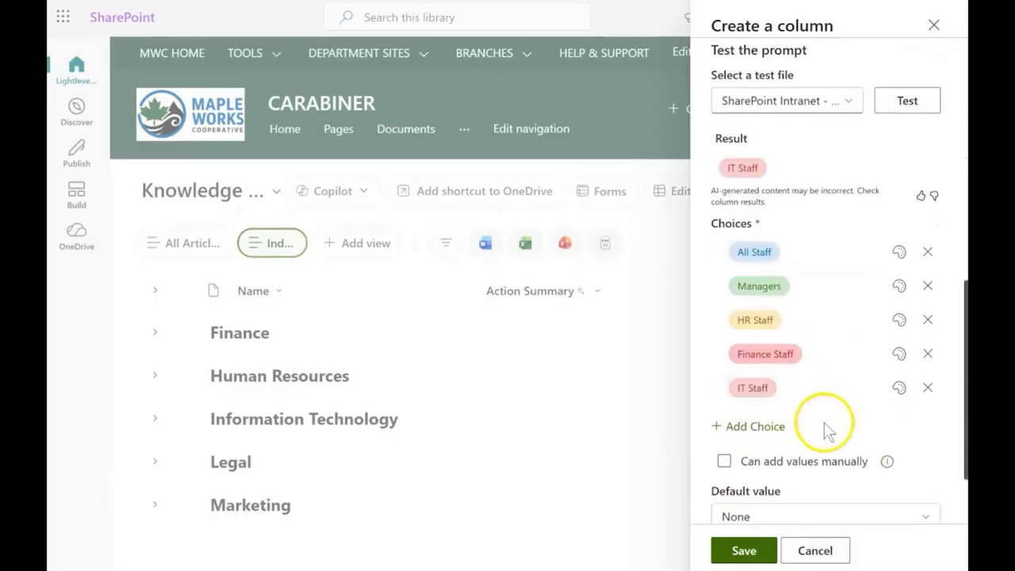
pyautogui.scroll(-2, 824, 426)
pyautogui.scroll(10, 811, 393)
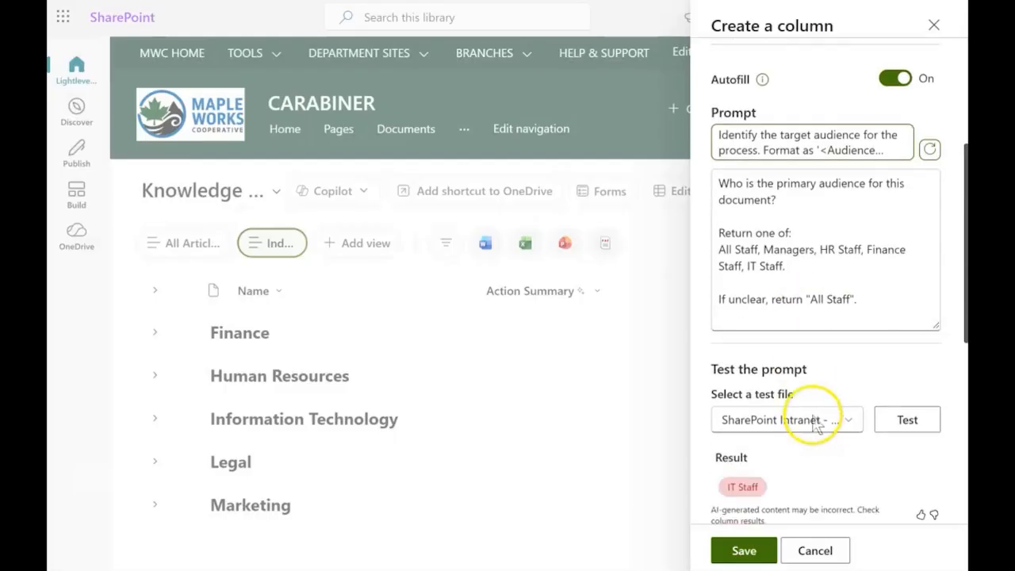
pyautogui.scroll(-2, 817, 430)
pyautogui.click(749, 551)
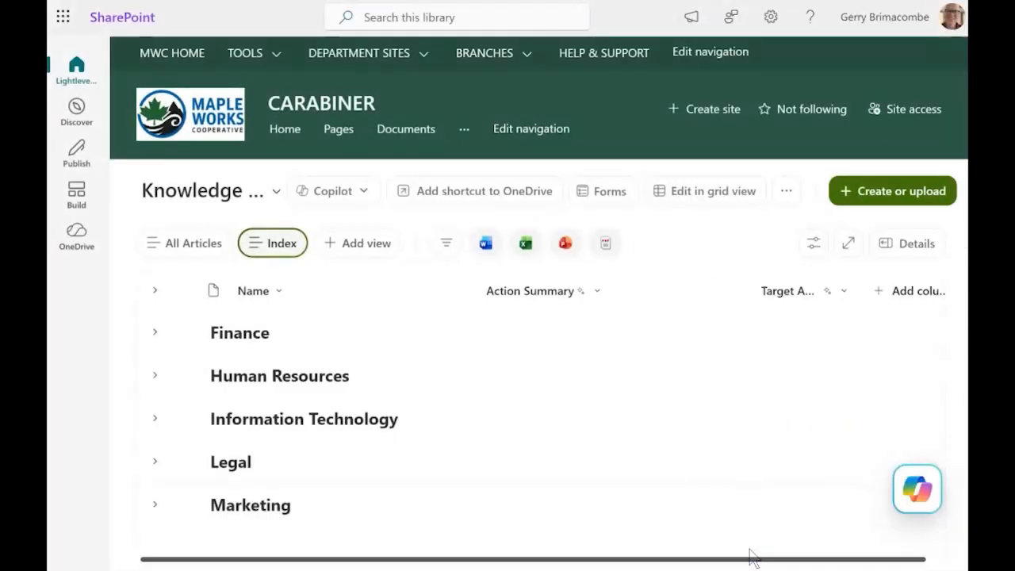
# Check the Finance group in the Index view, switch to the All Articles view and open that view's settings for editing.
pyautogui.click(154, 334)
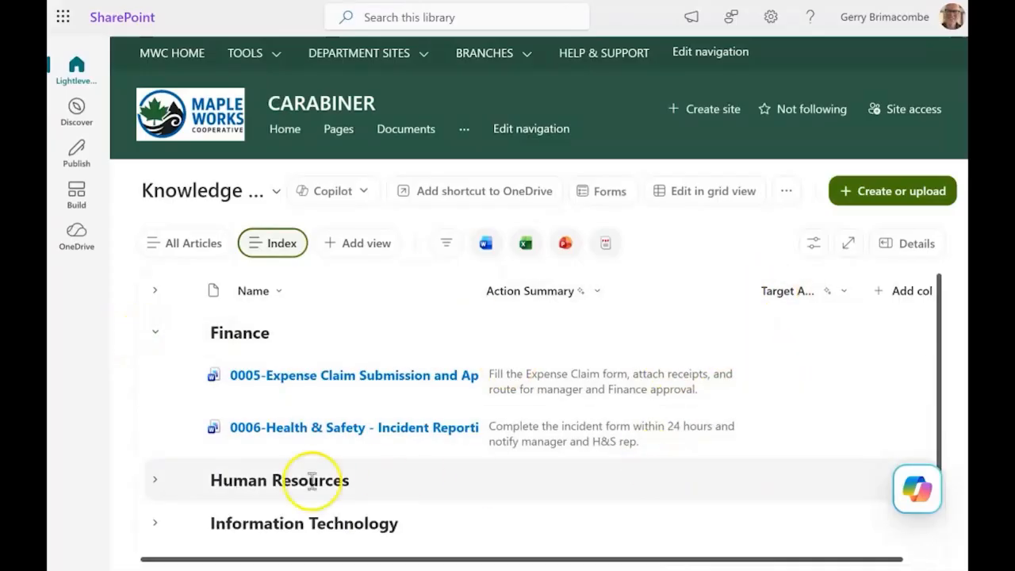
pyautogui.click(197, 248)
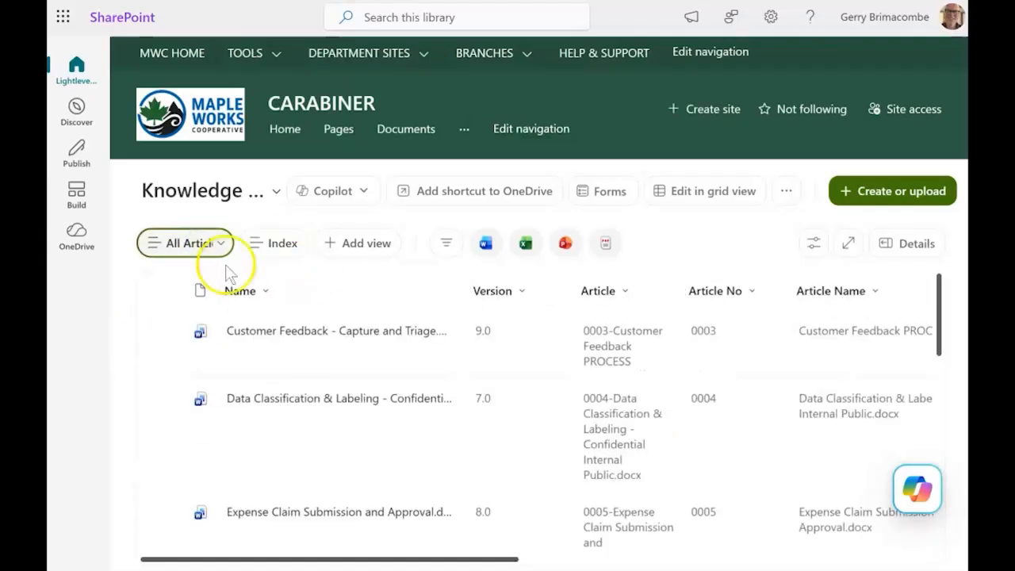
pyautogui.scroll(-1, 650, 335)
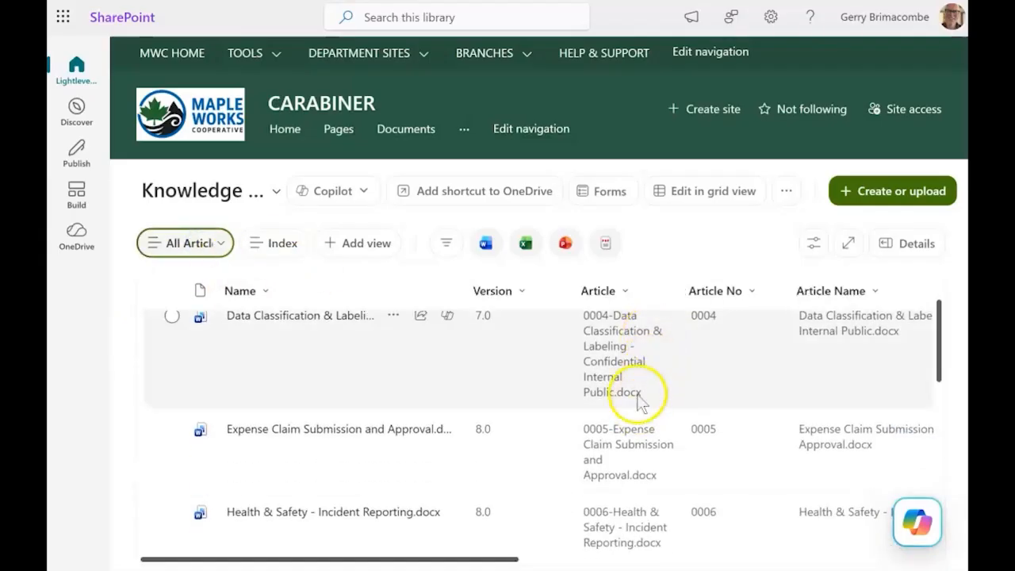
pyautogui.moveTo(504, 556); pyautogui.dragTo(655, 550)
pyautogui.click(811, 245)
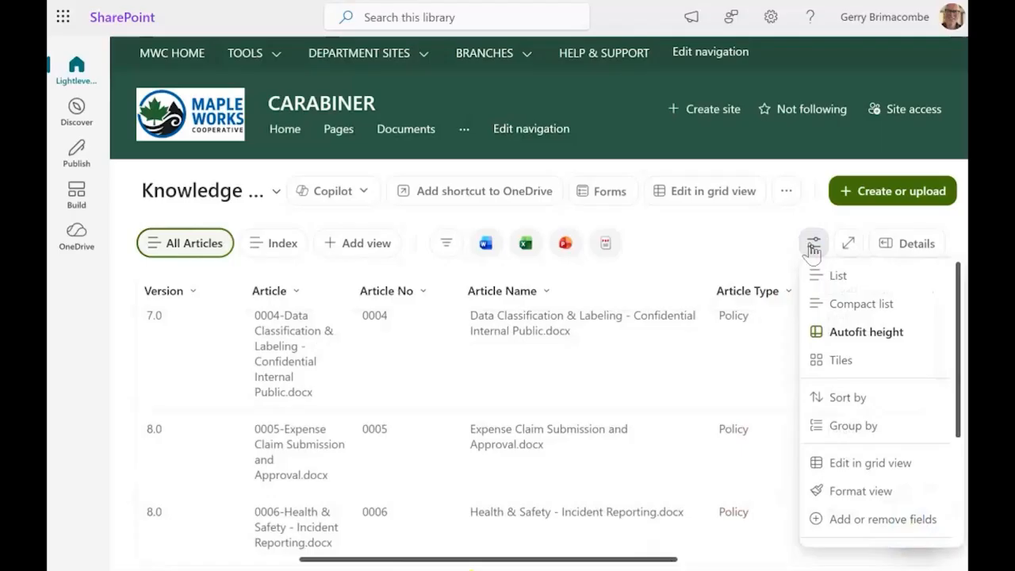
pyautogui.scroll(-3, 824, 500)
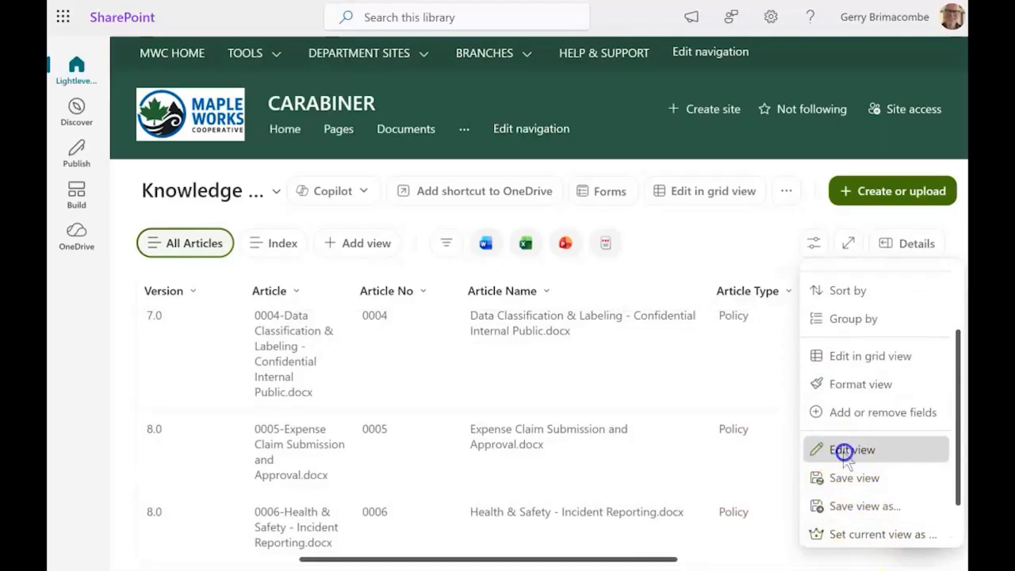
pyautogui.click(844, 450)
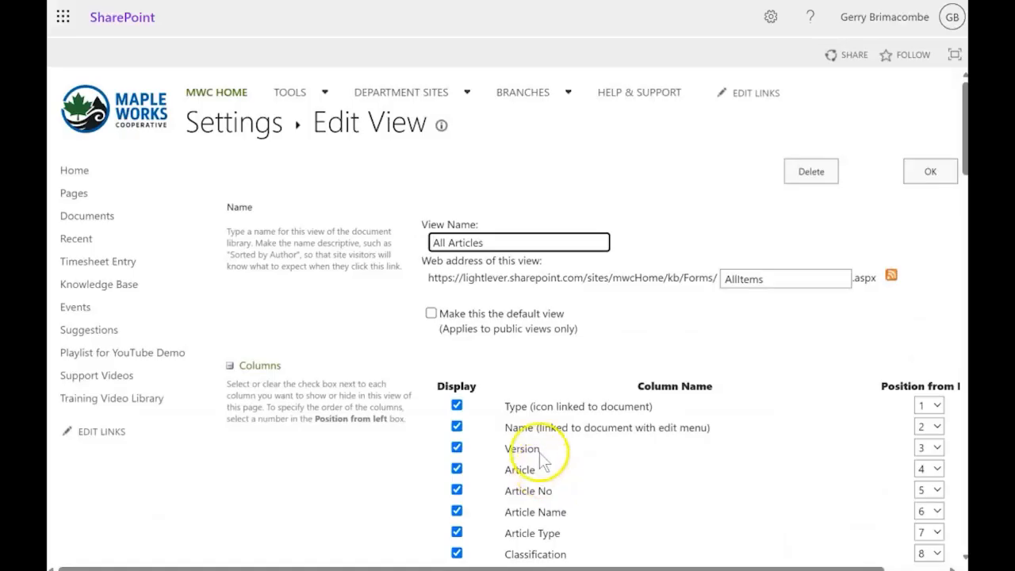
# Display the Action Summary column in the All Articles view at position 3.
pyautogui.scroll(-3, 543, 464)
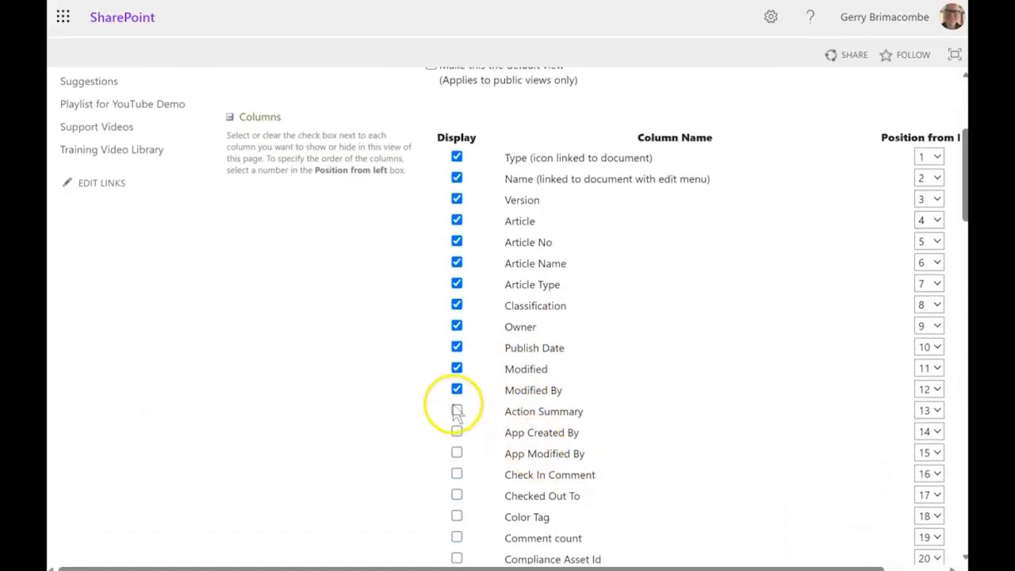
pyautogui.click(934, 410)
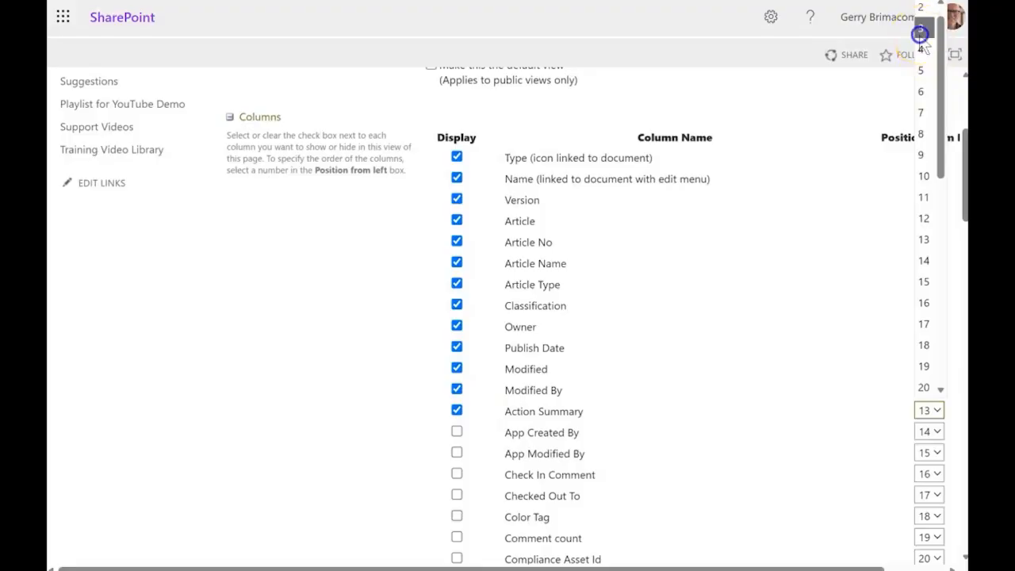
pyautogui.click(922, 28)
# Display the Target Audience column at position 4 in the All Articles view and save the view.
pyautogui.scroll(-2, 643, 414)
pyautogui.scroll(-3, 643, 414)
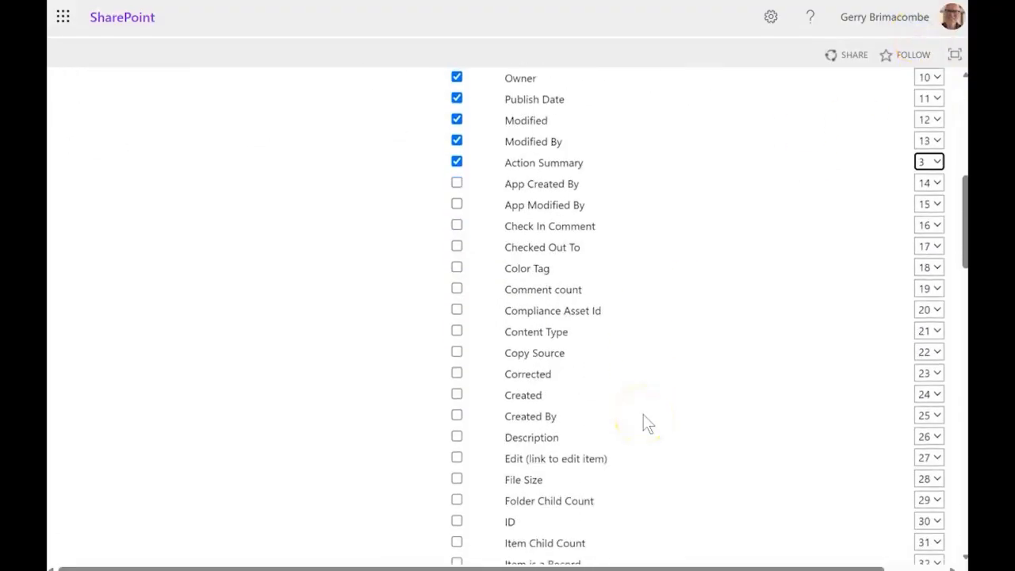
pyautogui.scroll(-2, 644, 418)
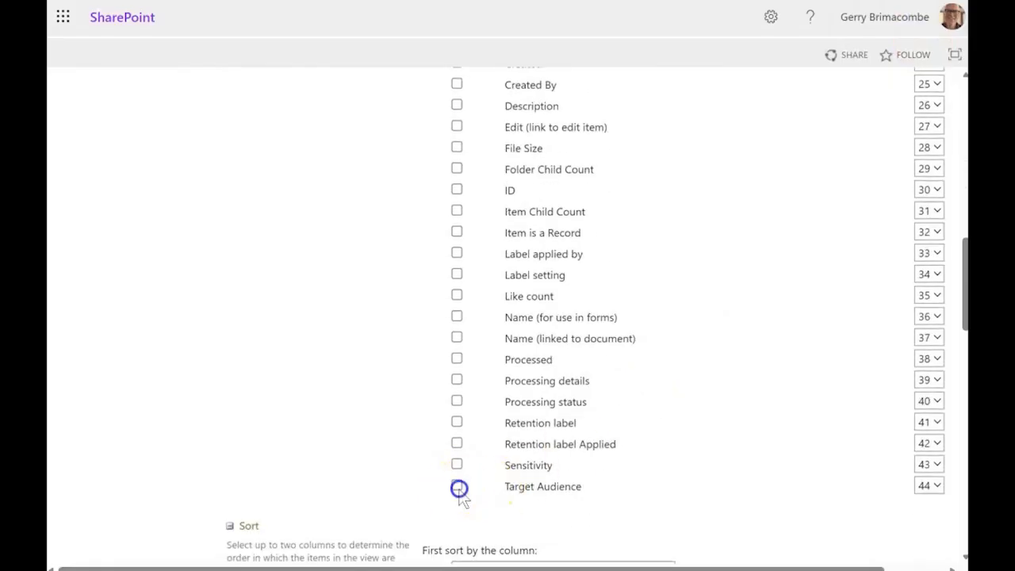
pyautogui.click(929, 484)
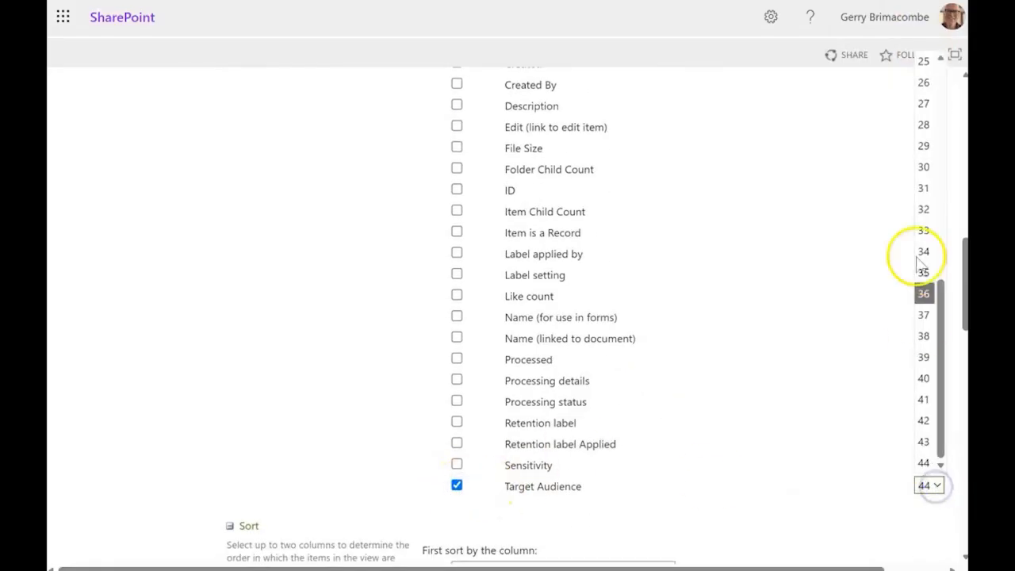
pyautogui.scroll(8, 937, 178)
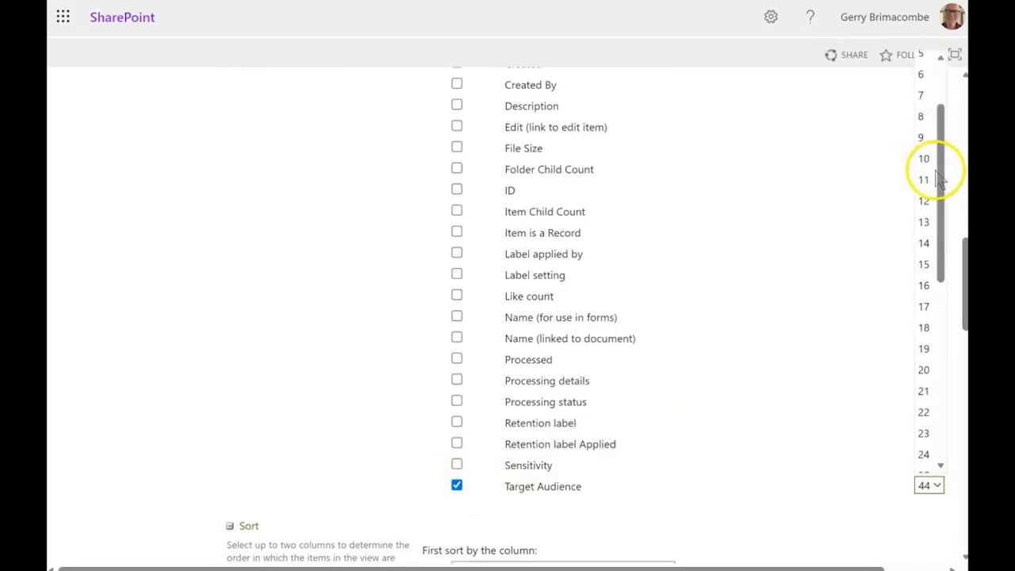
pyautogui.click(922, 115)
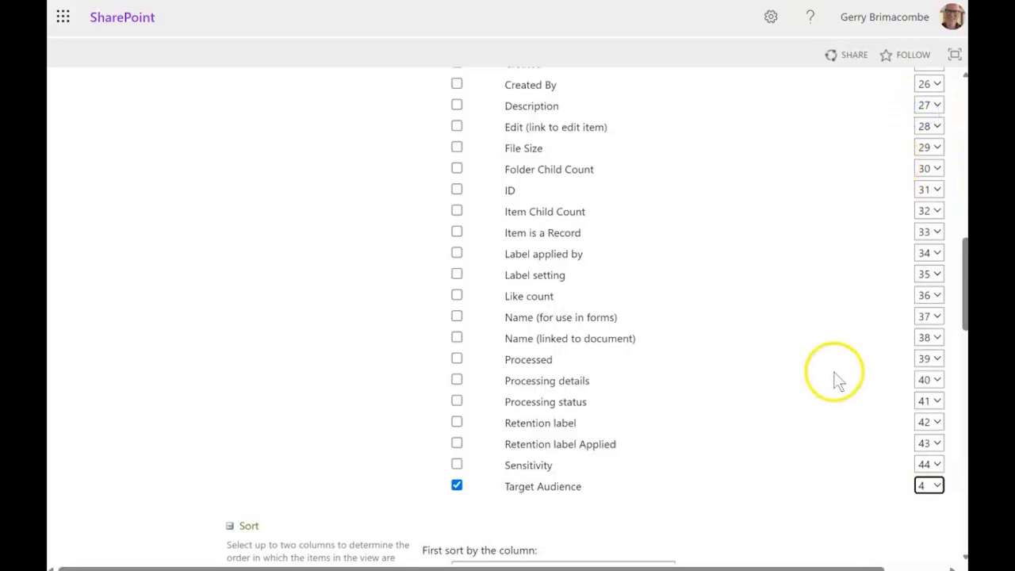
pyautogui.scroll(-15, 839, 380)
pyautogui.scroll(-3, 871, 471)
pyautogui.click(919, 471)
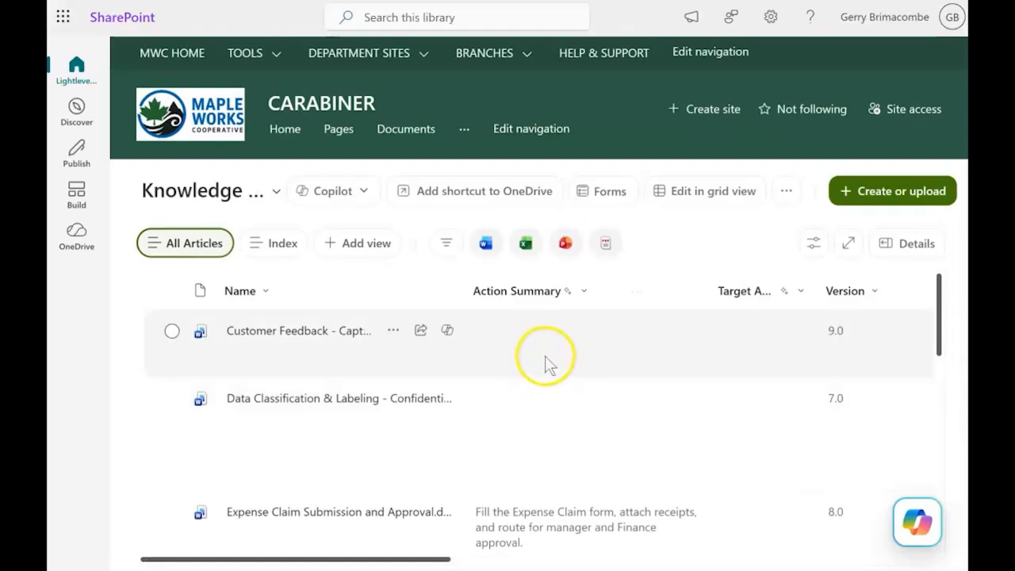
# Look over the Action Summary and Target Audience columns for the documents in the All Articles view.
pyautogui.scroll(-5, 550, 365)
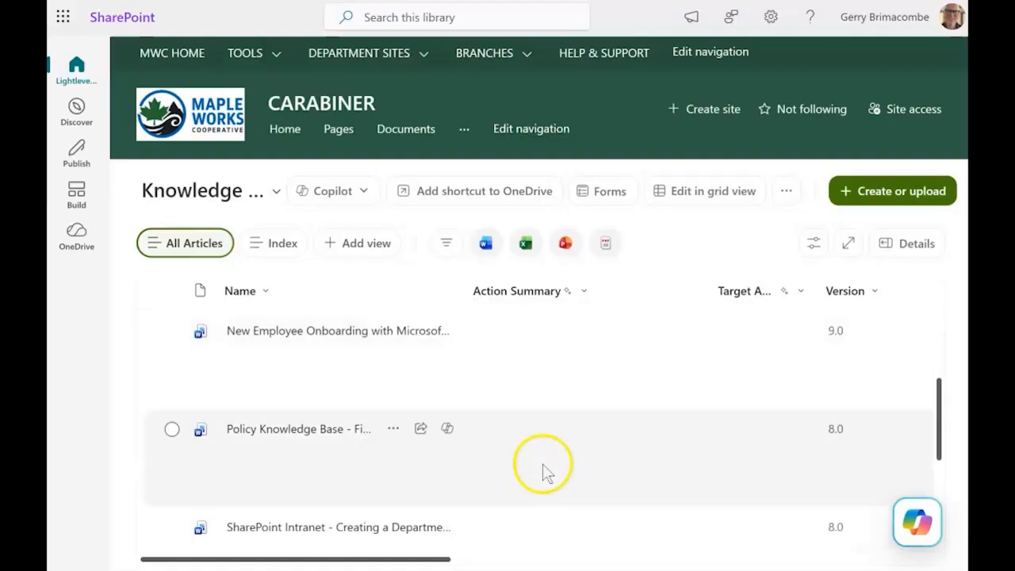
pyautogui.scroll(-2, 543, 465)
pyautogui.scroll(4, 542, 464)
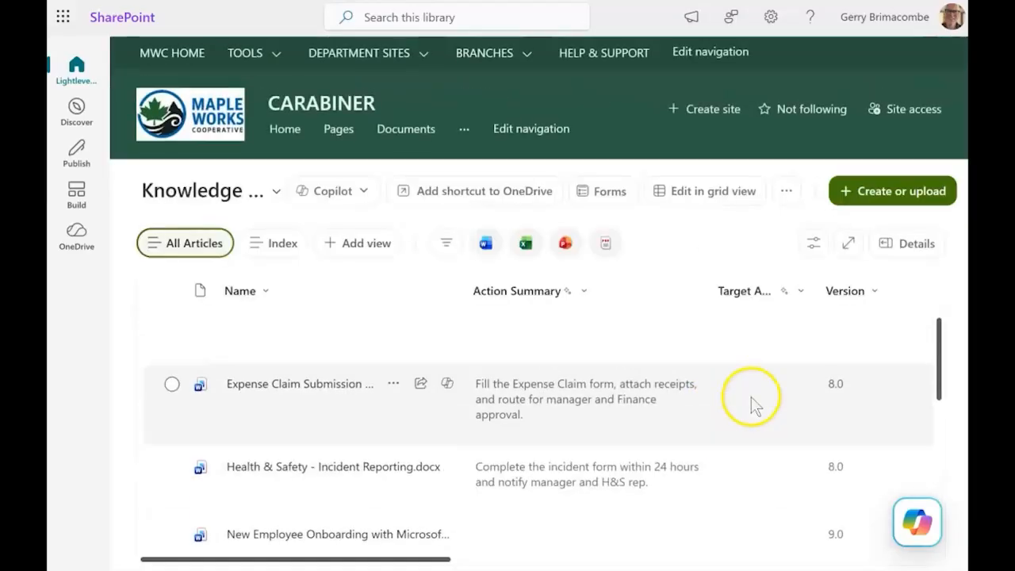
pyautogui.scroll(3, 751, 396)
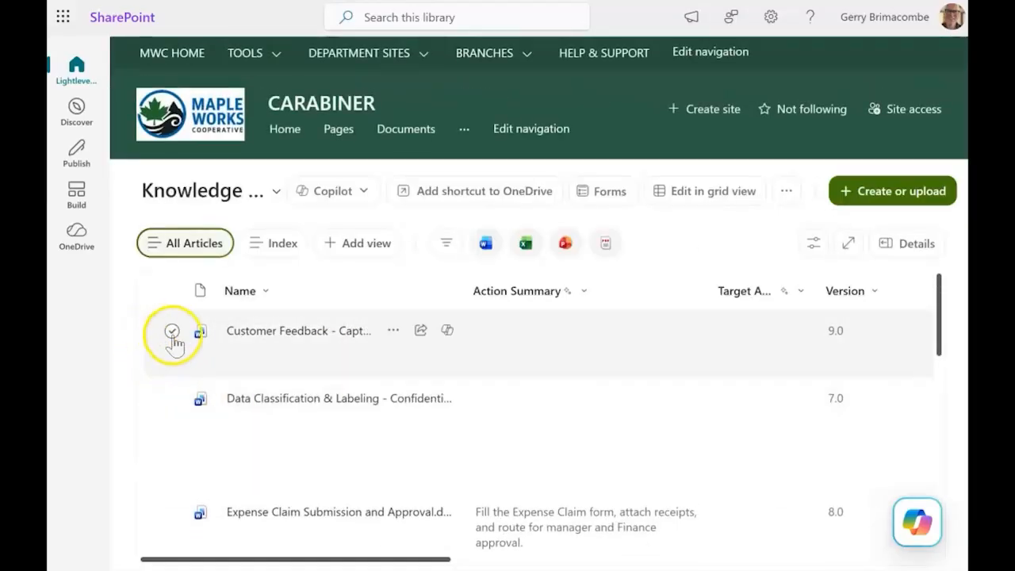
# Run autofill on the Customer Feedback document in the Knowledge Base library.
pyautogui.click(173, 332)
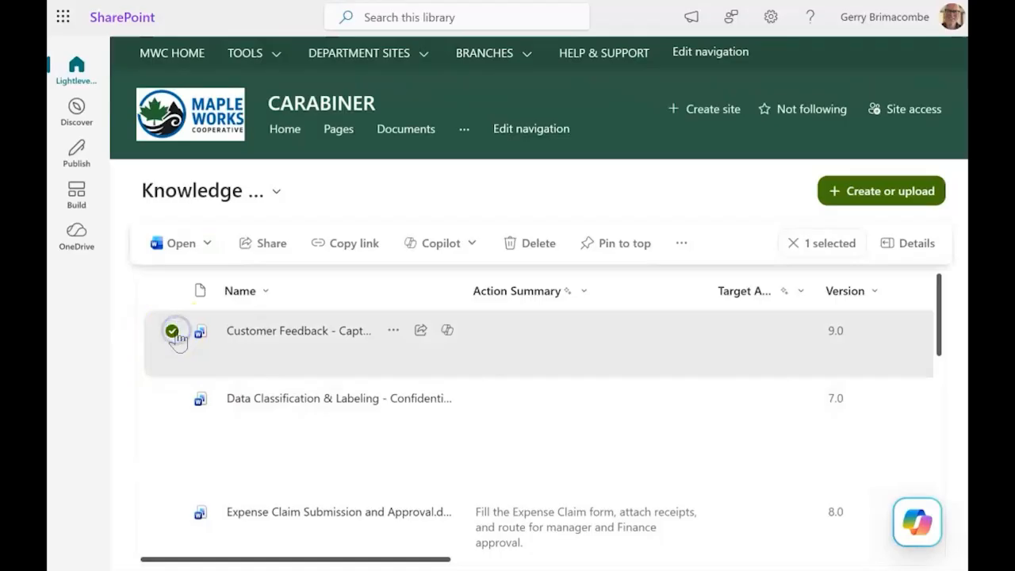
pyautogui.click(678, 244)
pyautogui.click(765, 255)
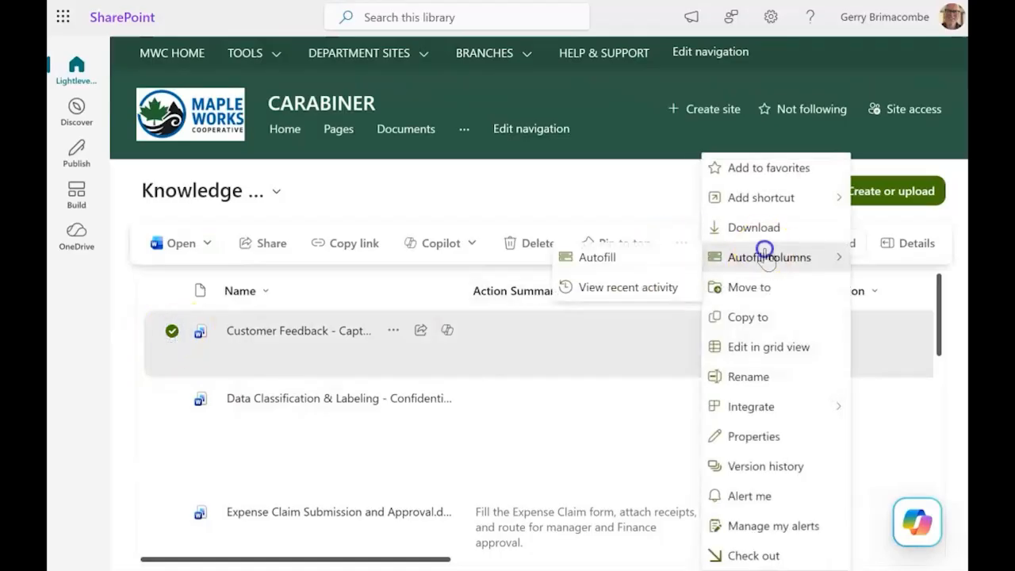
pyautogui.click(598, 256)
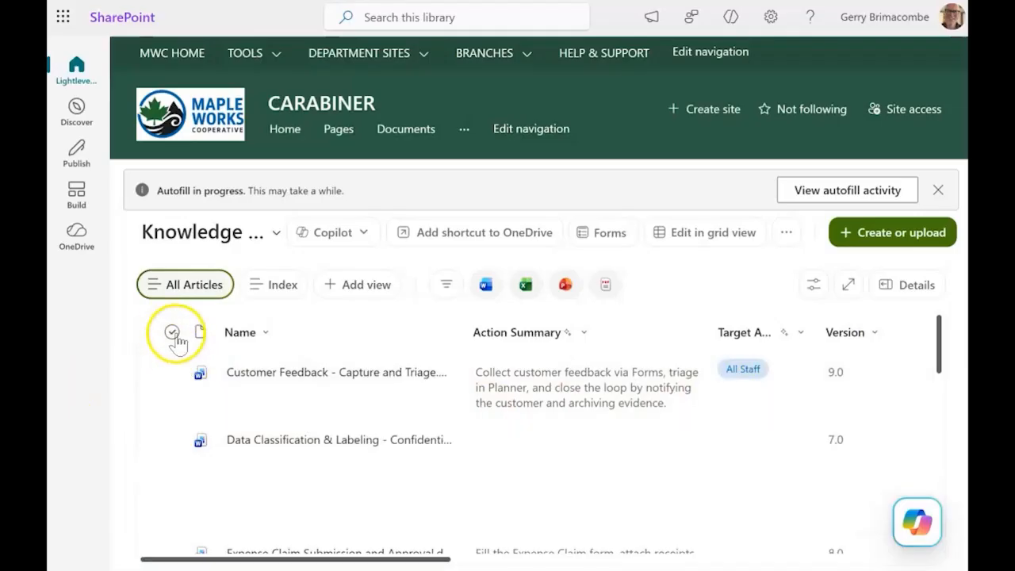
# Select all documents in the All Articles view and run autofill on them.
pyautogui.click(172, 333)
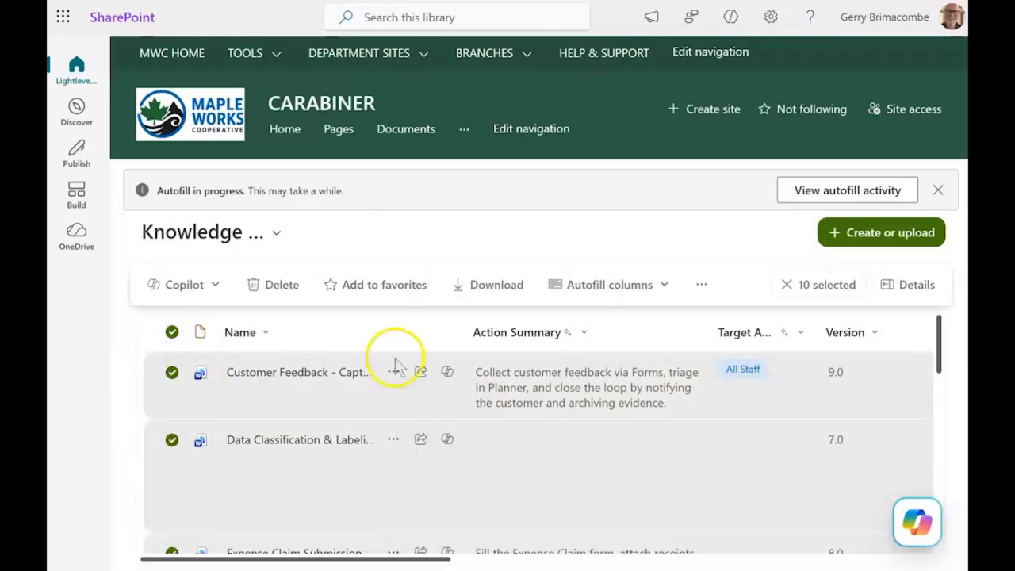
pyautogui.click(664, 284)
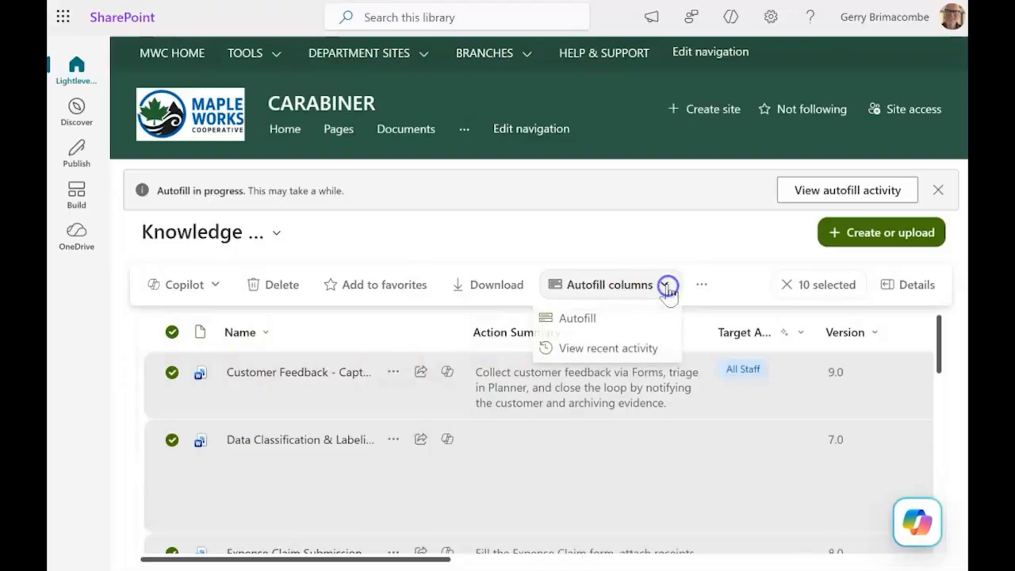
pyautogui.click(579, 321)
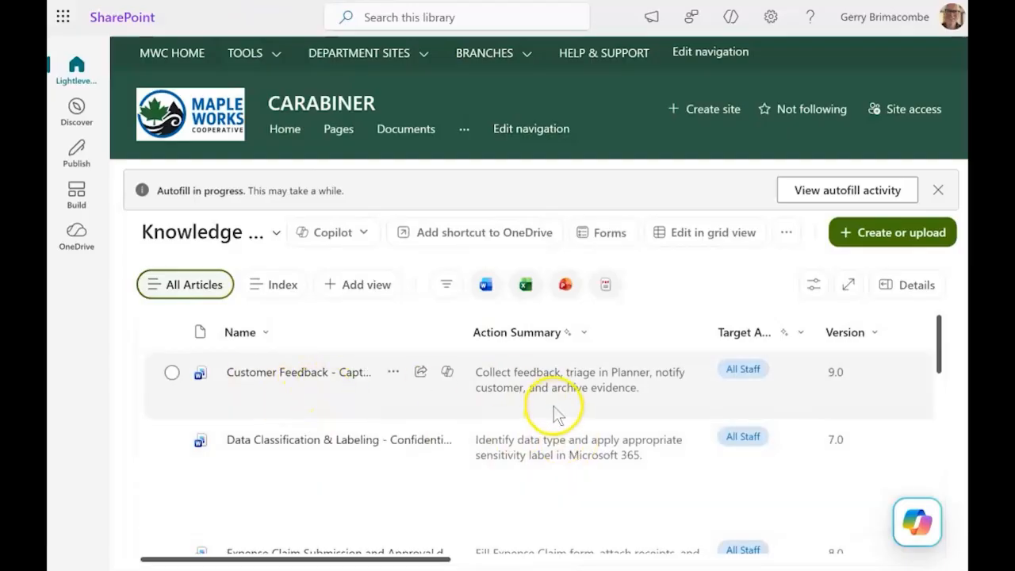
# Look over the autofilled values in the document list, then review the Action Summary column's autofill prompt and cancel editing the column.
pyautogui.scroll(-5, 658, 421)
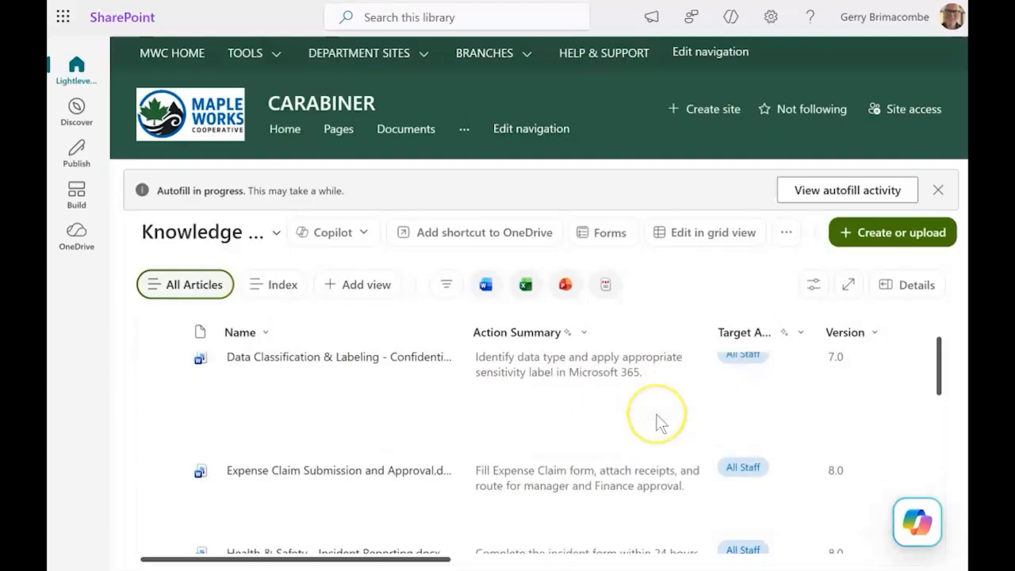
pyautogui.scroll(-4, 658, 421)
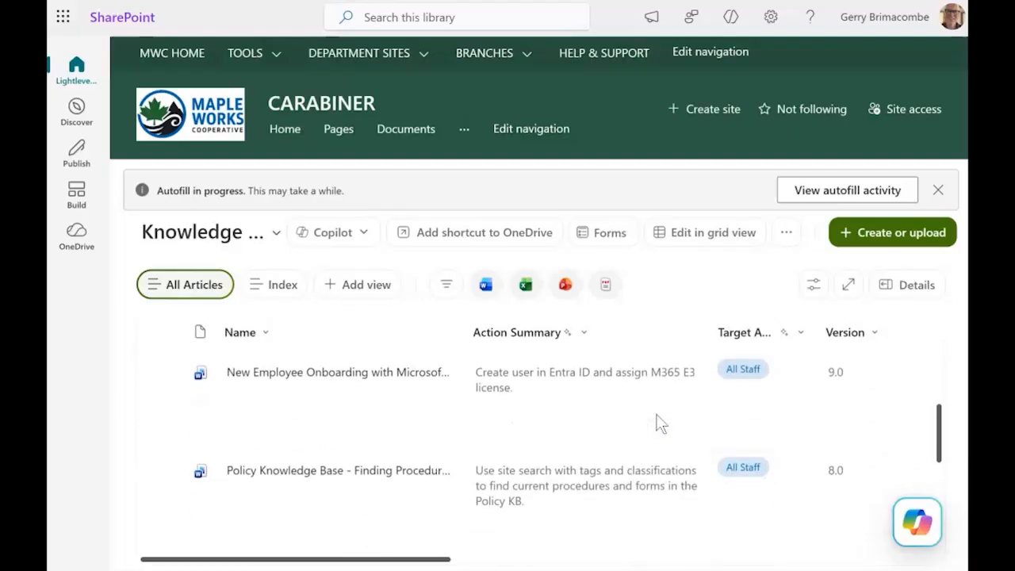
pyautogui.scroll(-3, 657, 421)
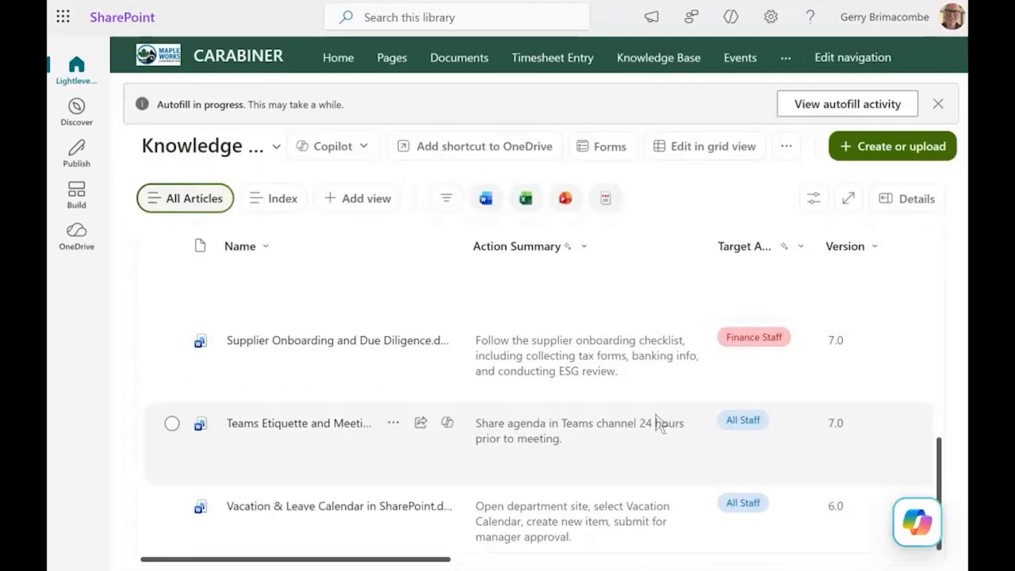
pyautogui.scroll(6, 657, 421)
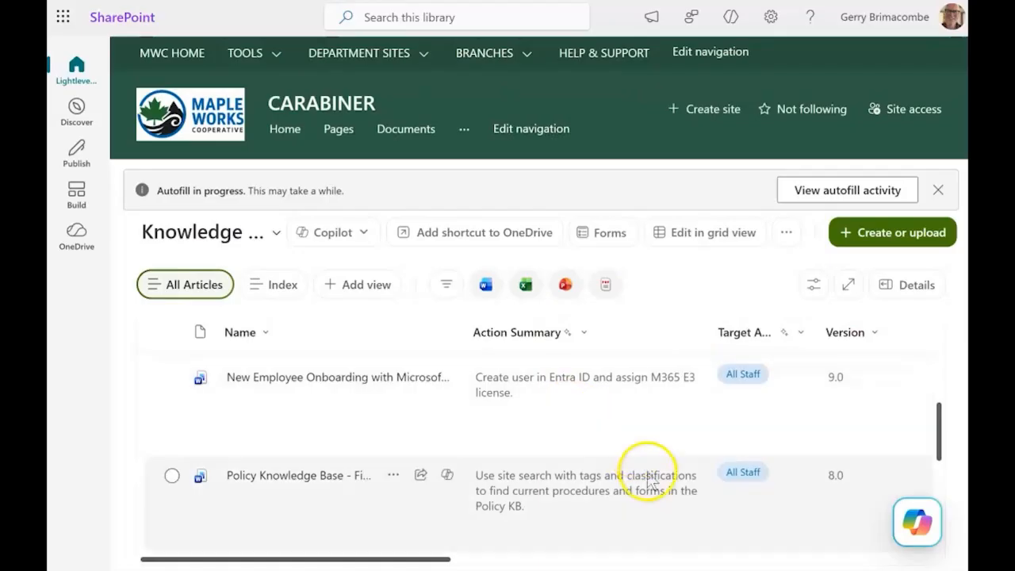
pyautogui.click(583, 334)
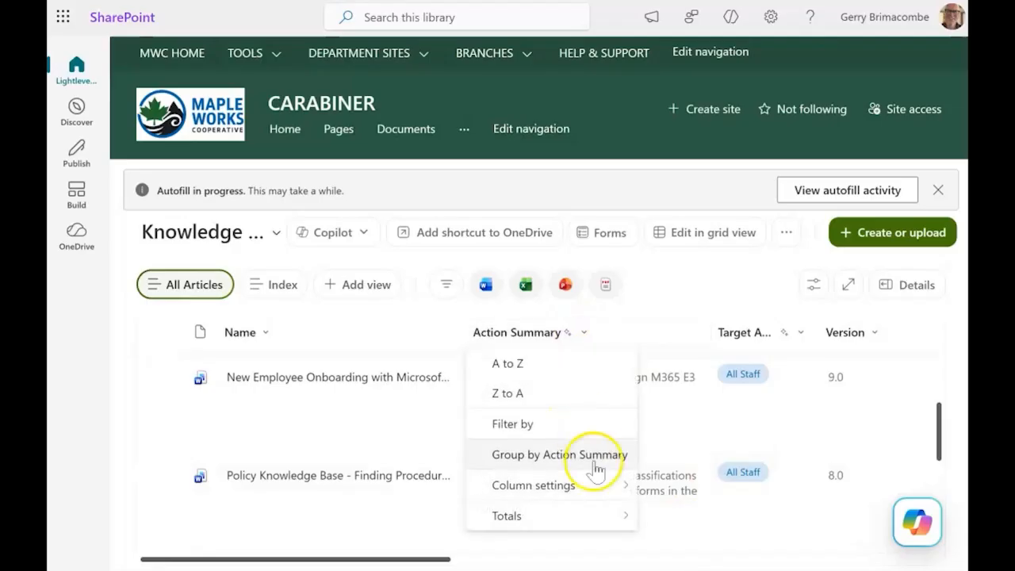
pyautogui.moveTo(600, 482)
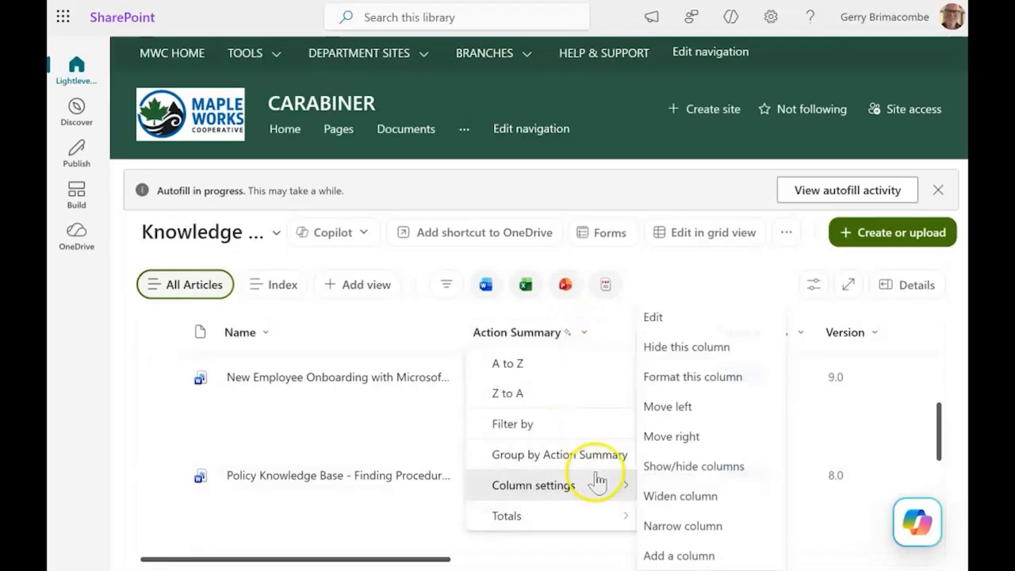
pyautogui.click(663, 327)
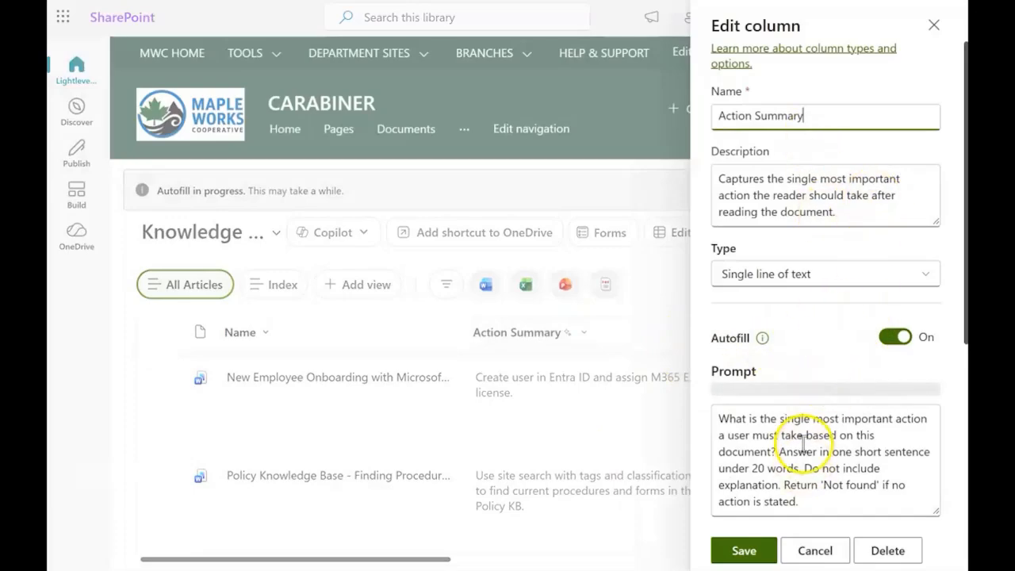
pyautogui.scroll(-3, 802, 440)
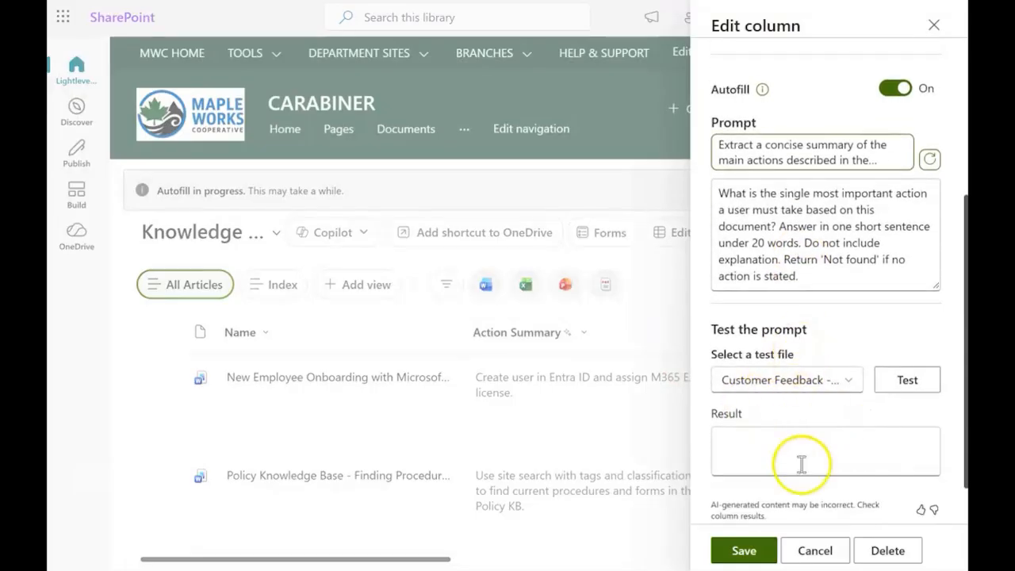
pyautogui.scroll(-1, 782, 432)
pyautogui.scroll(3, 781, 444)
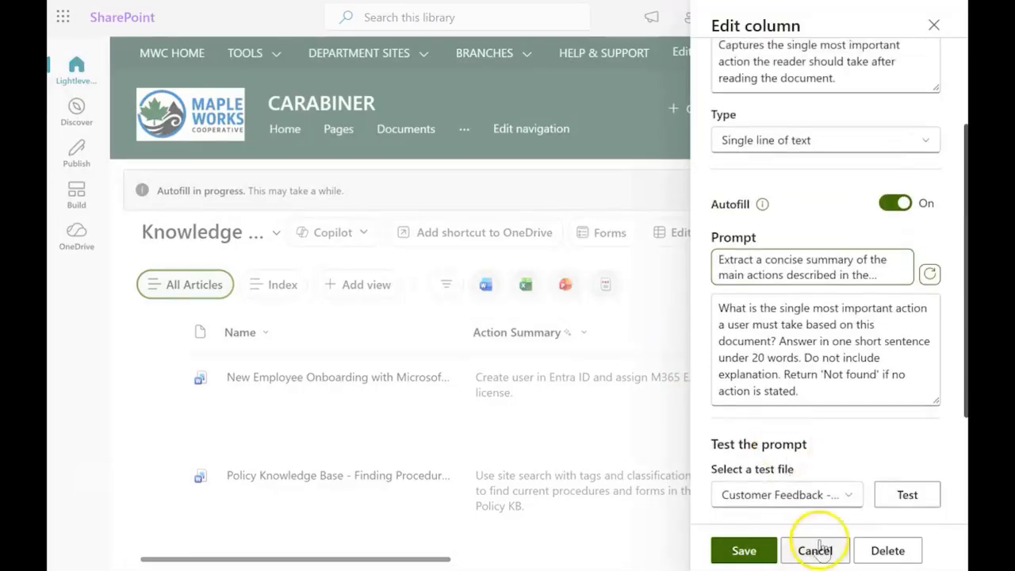
pyautogui.click(816, 549)
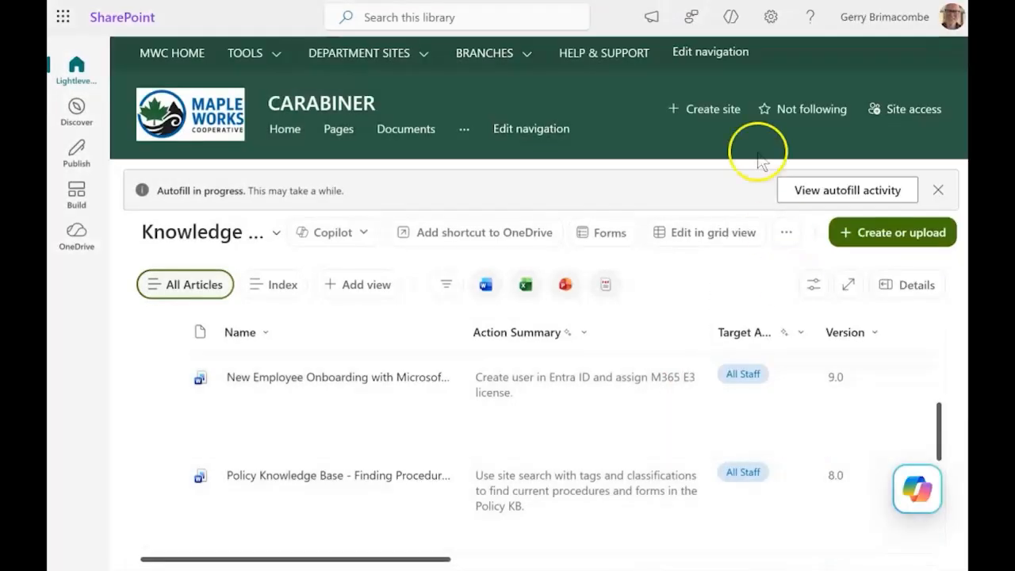
# Open the full settings page of the Knowledge Base library and look through its list of columns.
pyautogui.click(771, 16)
pyautogui.click(760, 178)
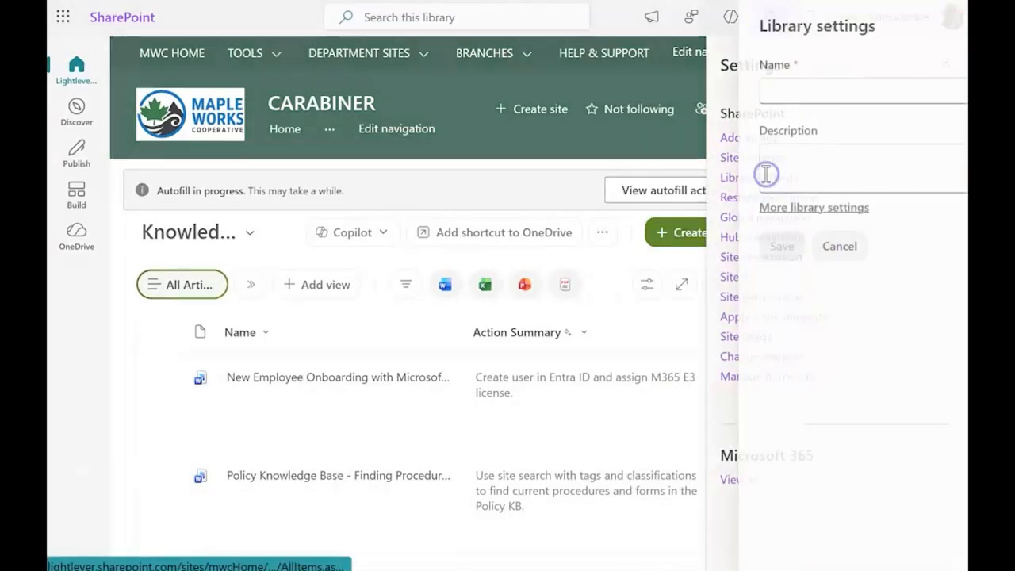
pyautogui.click(767, 208)
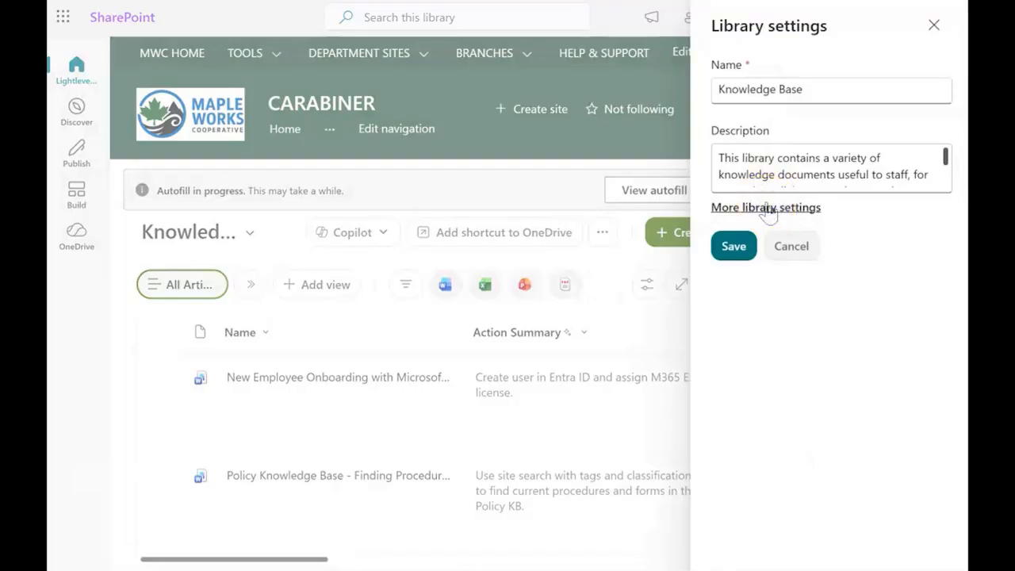
pyautogui.scroll(-3, 456, 353)
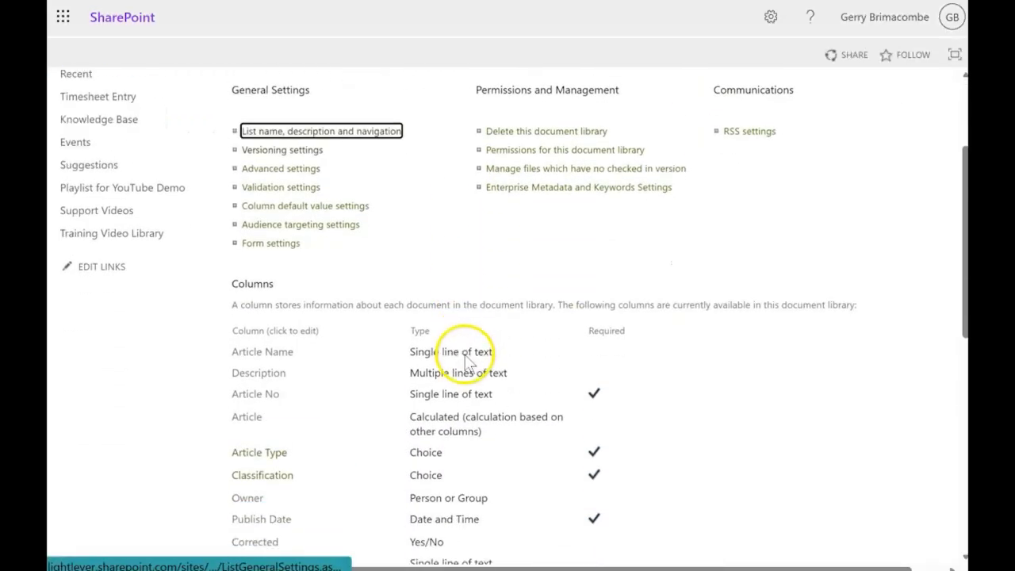
pyautogui.scroll(-4, 361, 336)
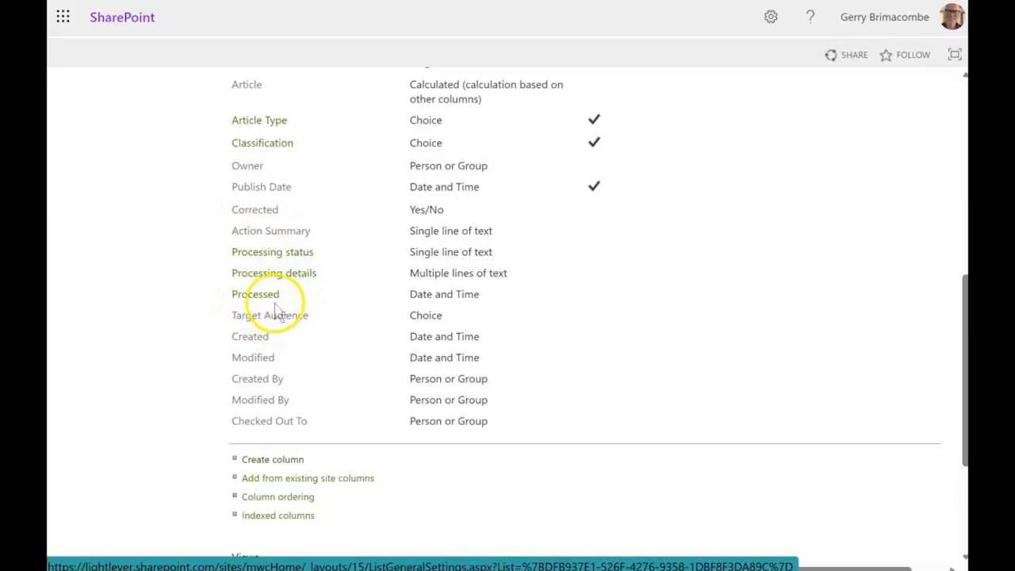
pyautogui.click(344, 342)
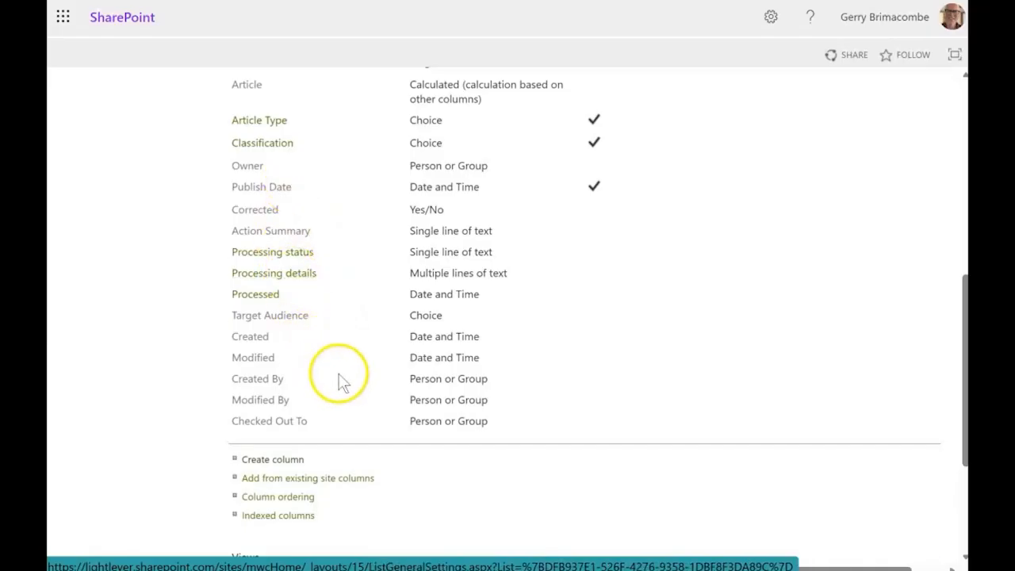
pyautogui.scroll(3, 339, 374)
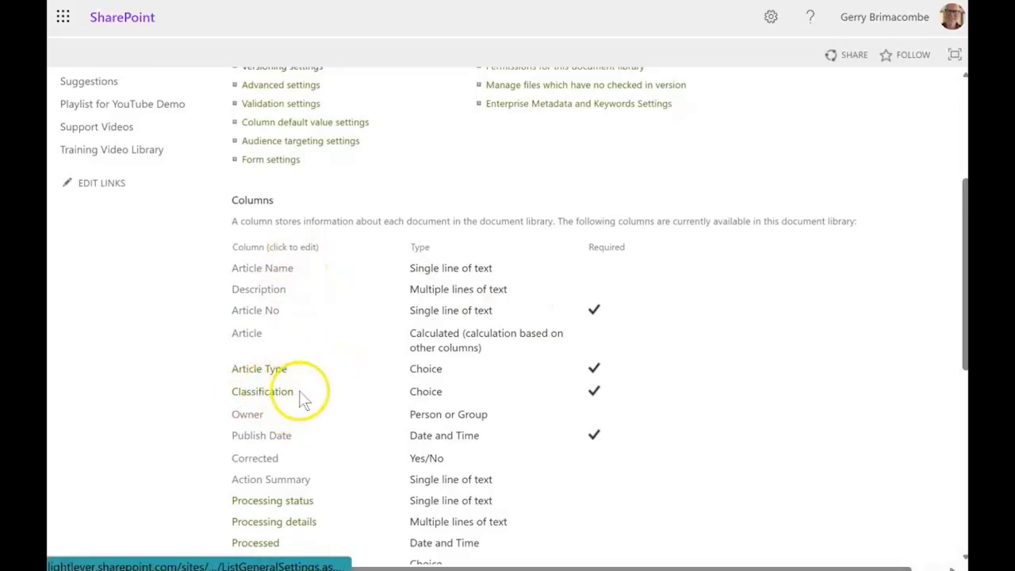
# Open the Classification column for editing and prefix the Human Resources choice with "1-" and Information Technology with "2-".
pyautogui.click(248, 394)
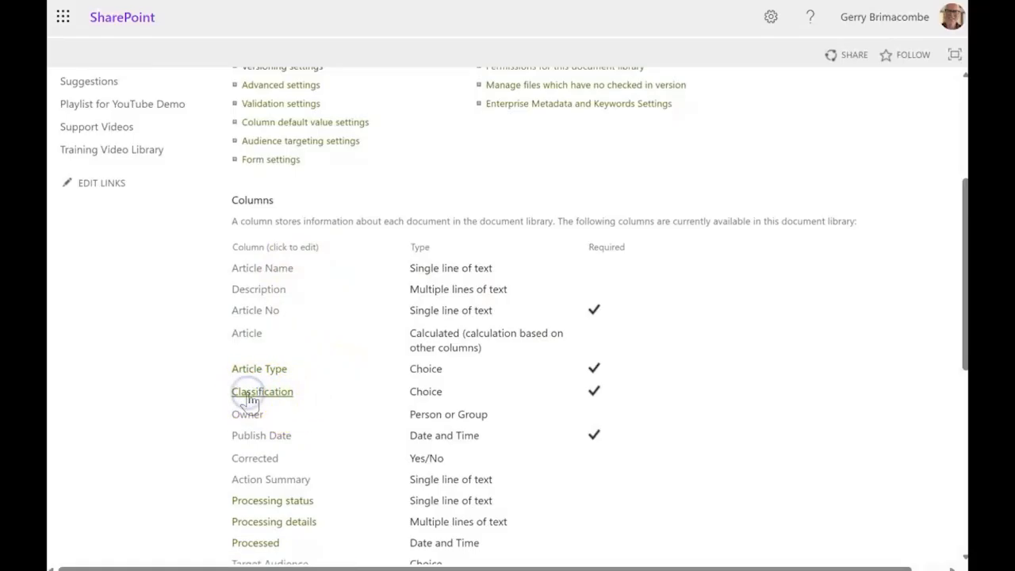
pyautogui.scroll(-1, 576, 468)
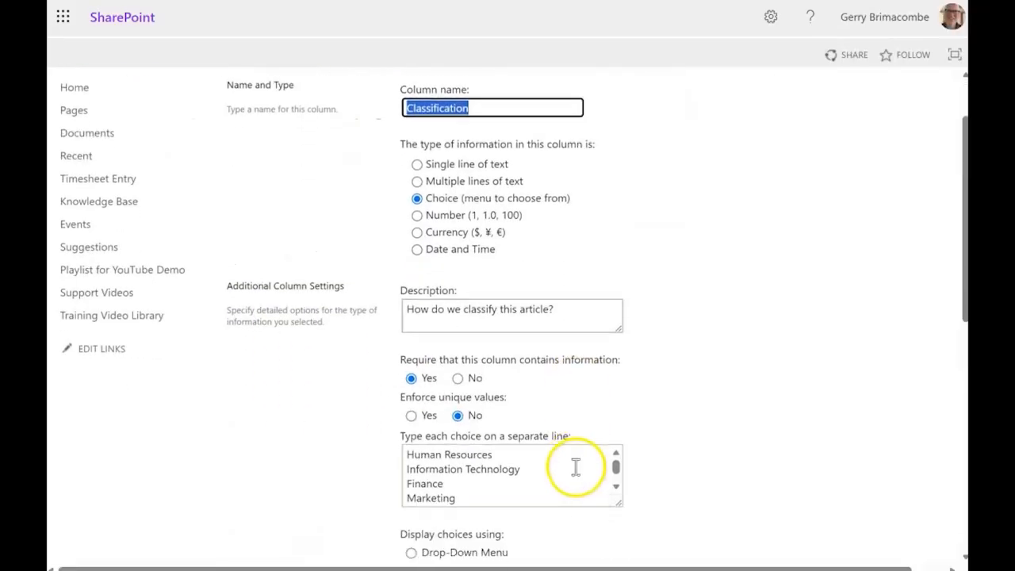
pyautogui.moveTo(616, 499); pyautogui.dragTo(630, 534)
pyautogui.click(410, 458)
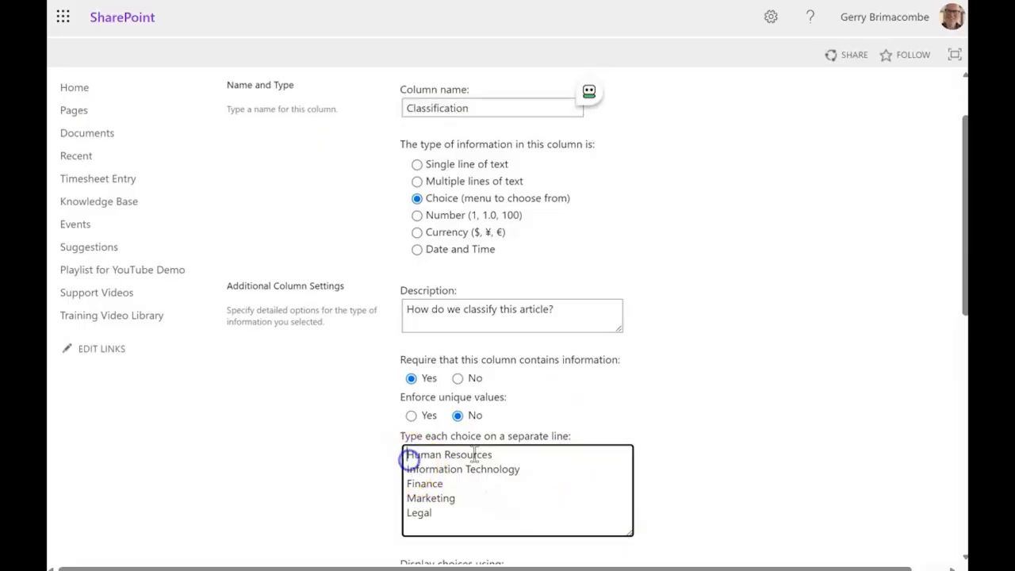
pyautogui.write('1-')
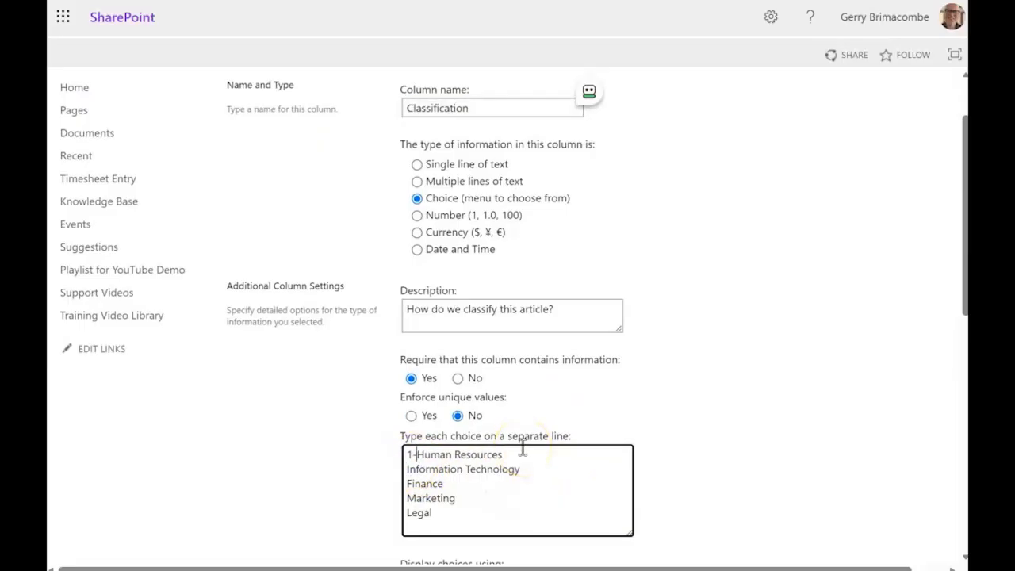
pyautogui.click(407, 468)
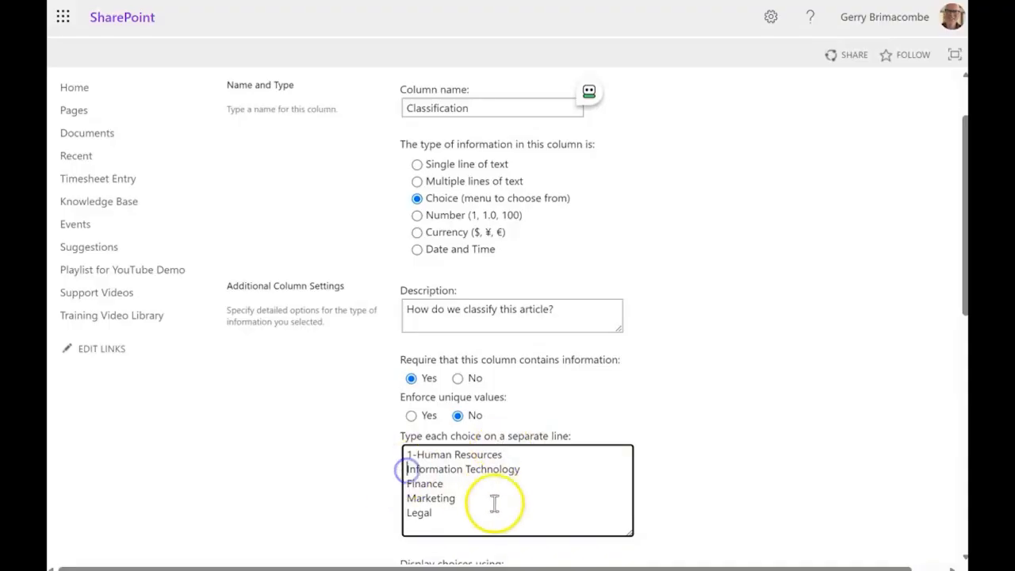
pyautogui.write('2-')
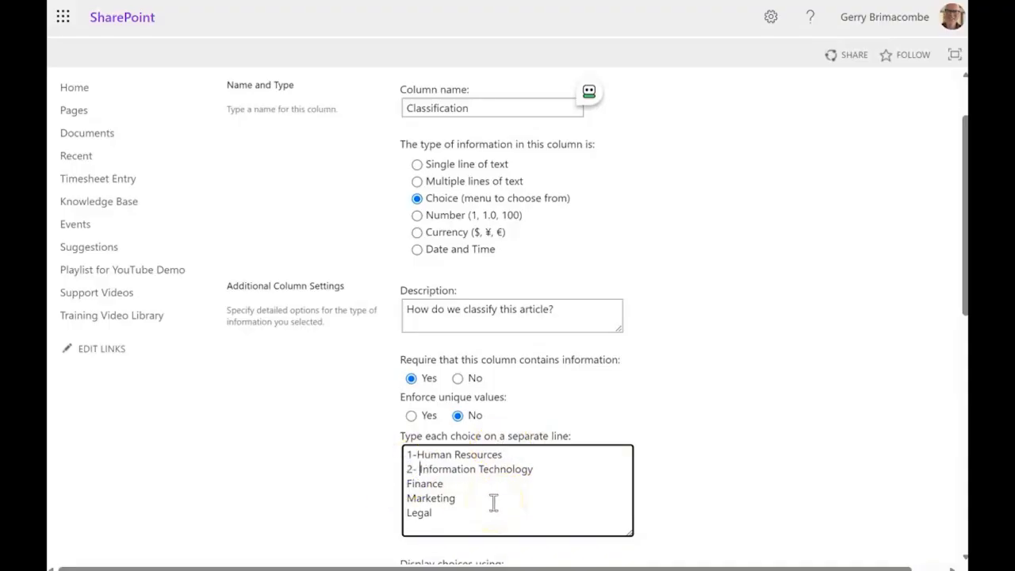
pyautogui.press('BackSpace')
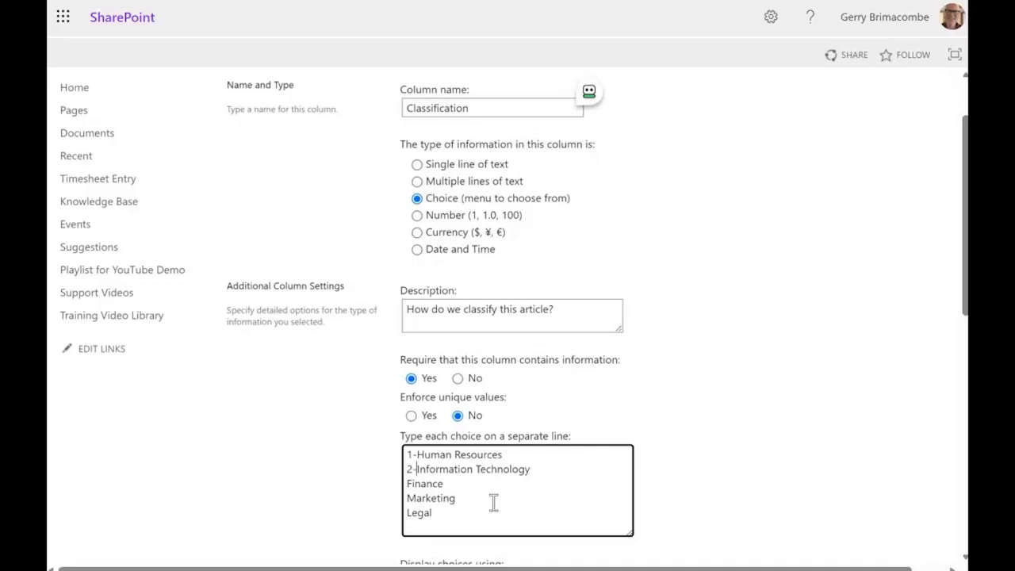
# Remove the number prefixes from the Human Resources and Information Technology choices of the Classification column.
pyautogui.press('BackSpace')
pyautogui.press('BackSpace')
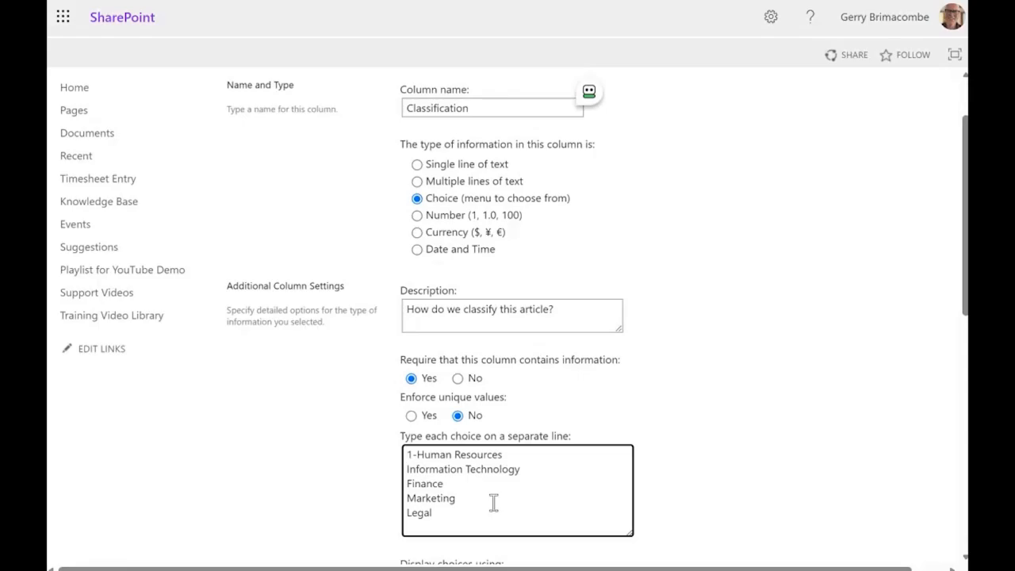
pyautogui.press('Up')
pyautogui.press('Delete')
pyautogui.press('Delete')
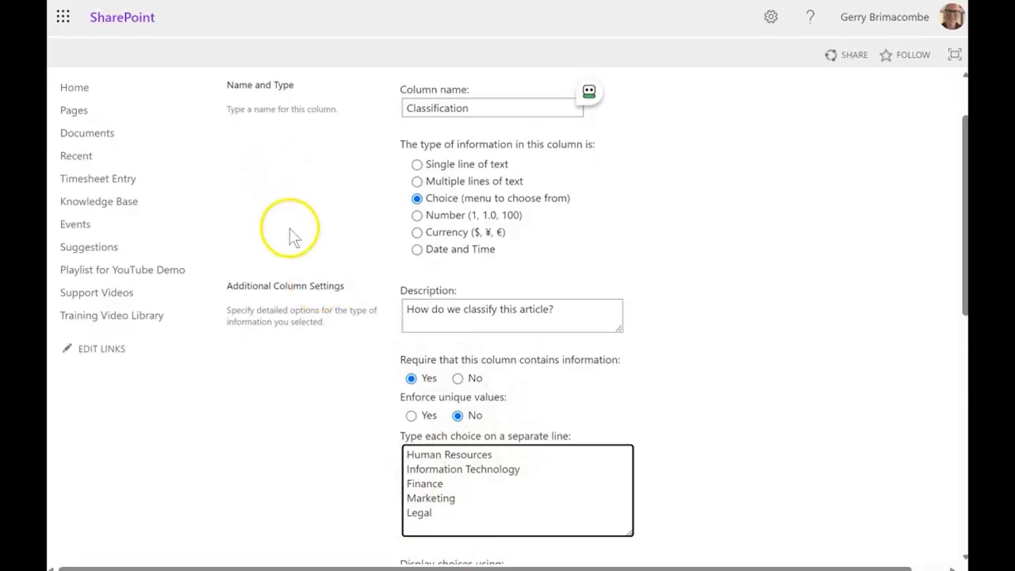
# Return to the Index view of the Knowledge Base library without saving the column and open the Copilot chat.
pyautogui.rightClick(258, 24)
pyautogui.click(321, 80)
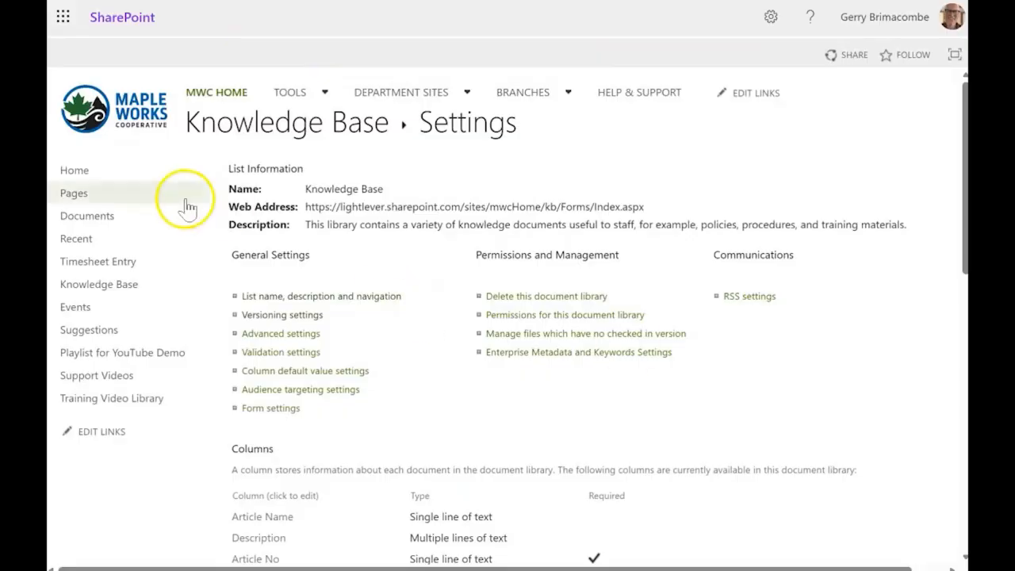
pyautogui.click(265, 127)
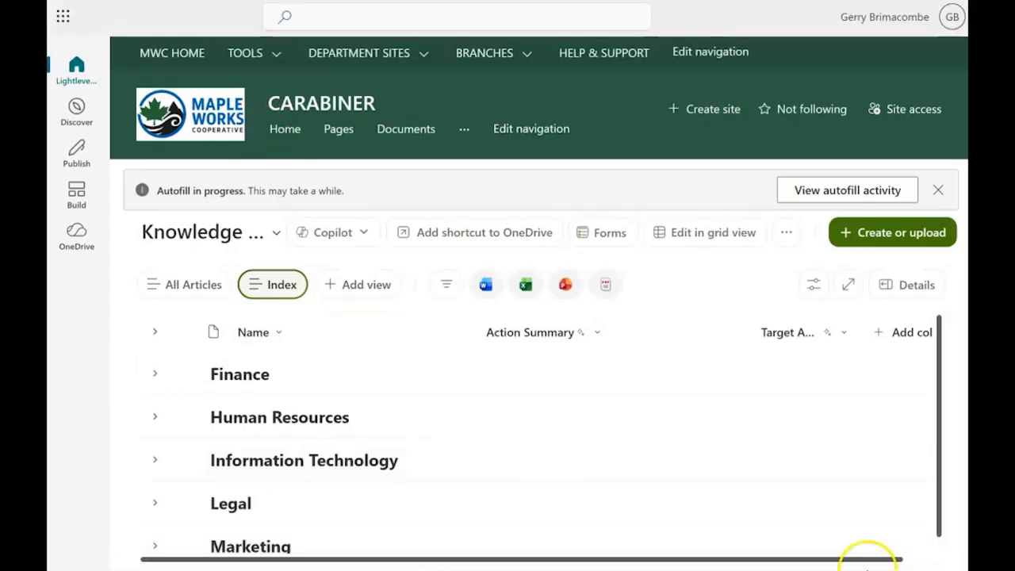
pyautogui.click(917, 521)
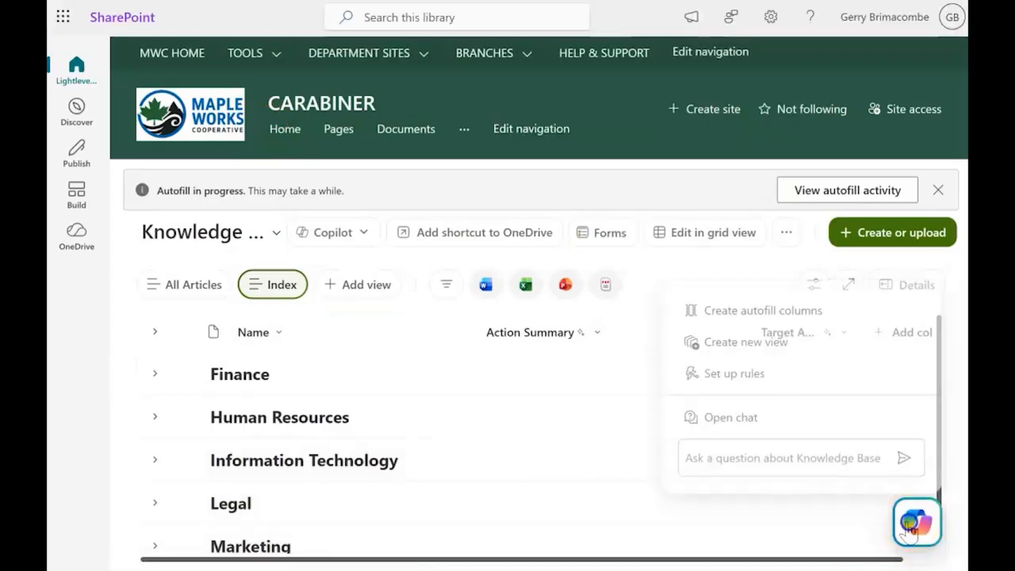
pyautogui.click(732, 418)
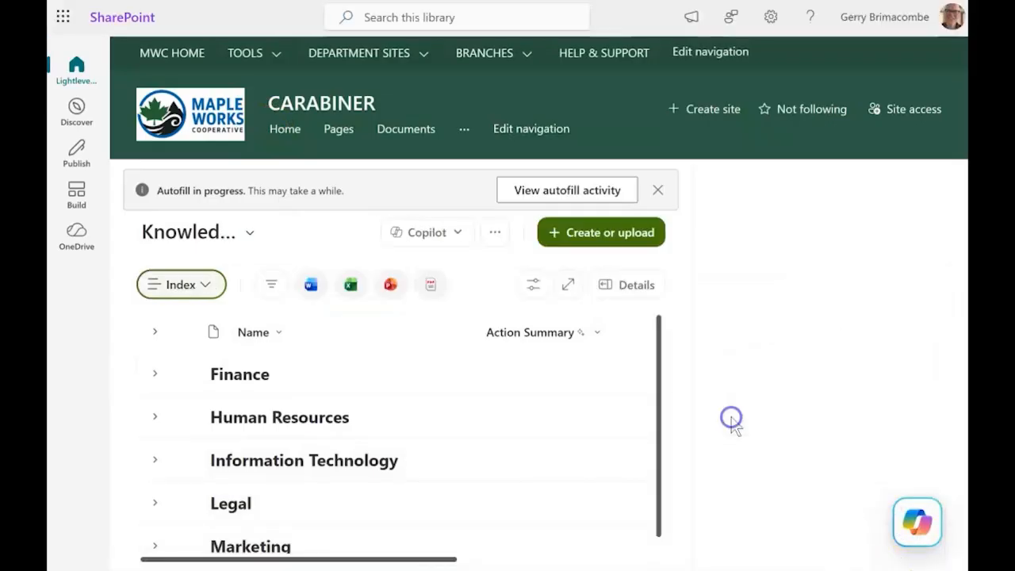
# Ask Copilot "What actions do Finance documents require?" about the Knowledge Base library.
pyautogui.click(769, 514)
pyautogui.write('What actions do Finance documents require?"')
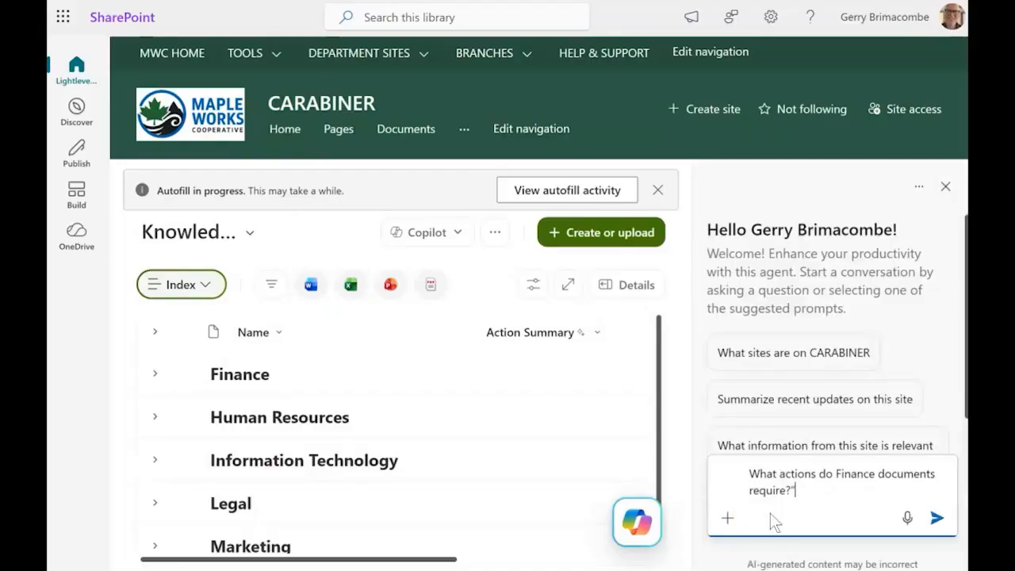
pyautogui.press('BackSpace')
pyautogui.click(936, 522)
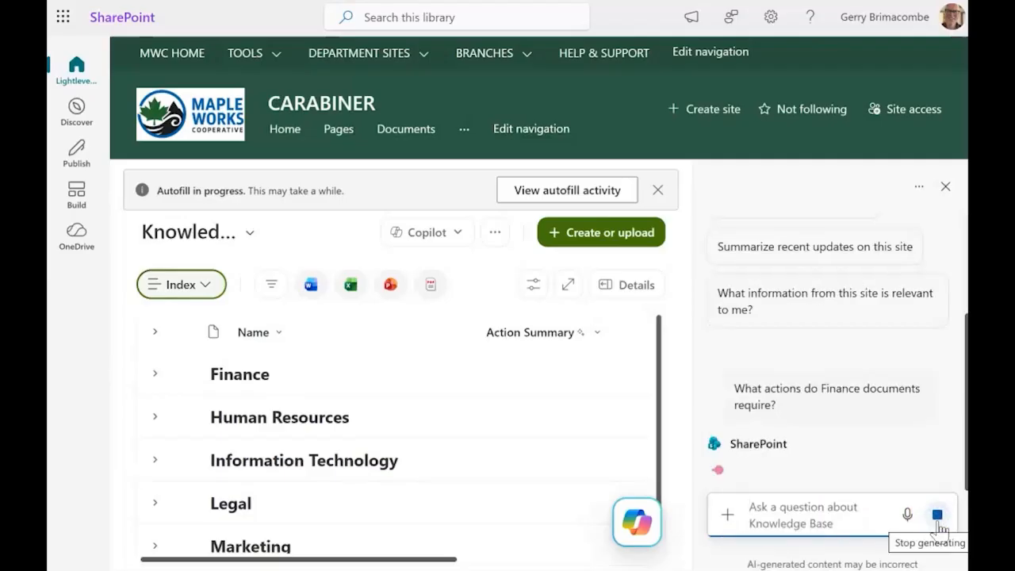
# Read through Copilot's replies about the Finance documents, checking the required actions and the source documents they are based on.
pyautogui.scroll(-3, 849, 396)
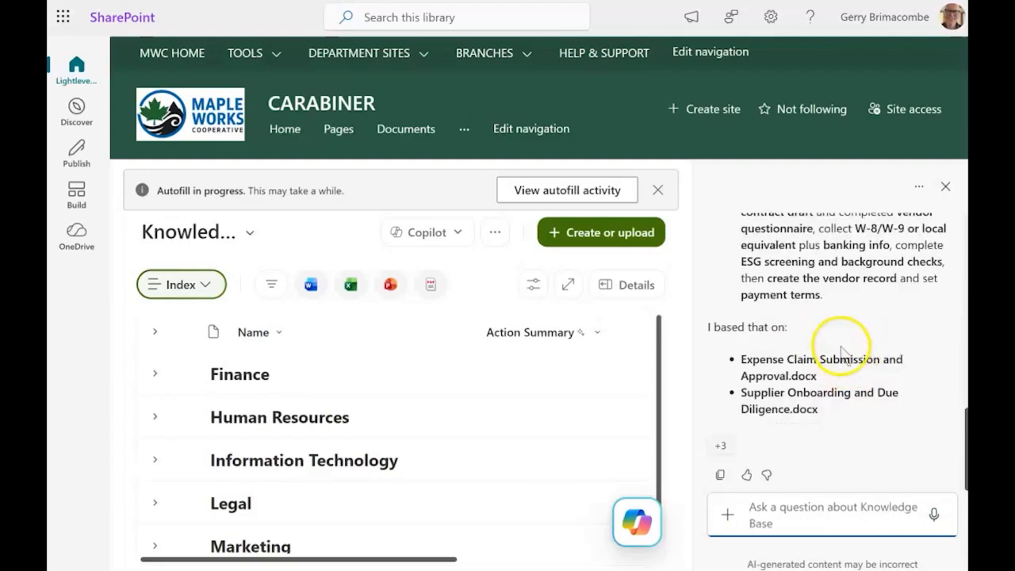
pyautogui.scroll(1, 872, 442)
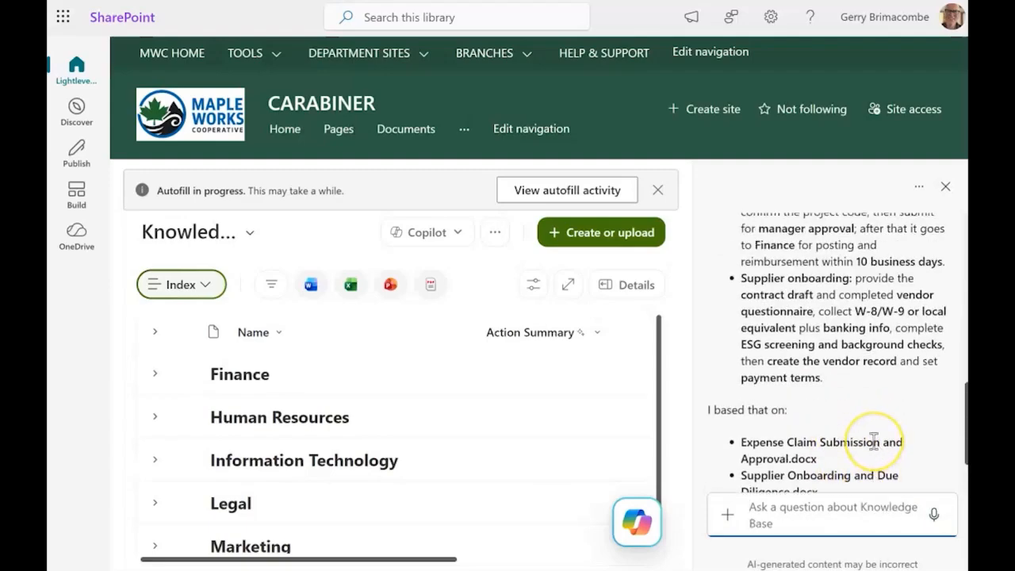
pyautogui.scroll(1, 873, 441)
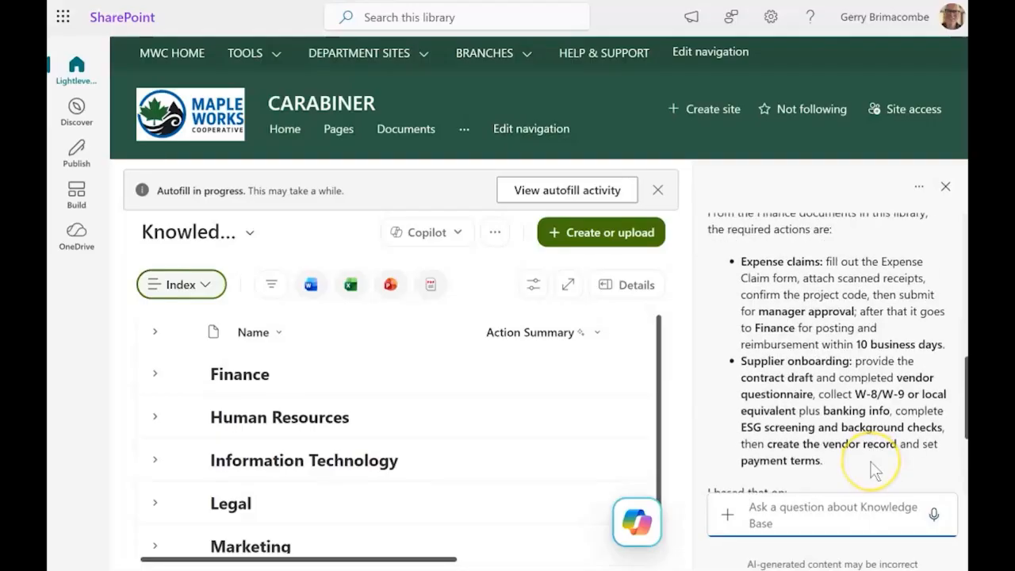
pyautogui.scroll(2, 871, 463)
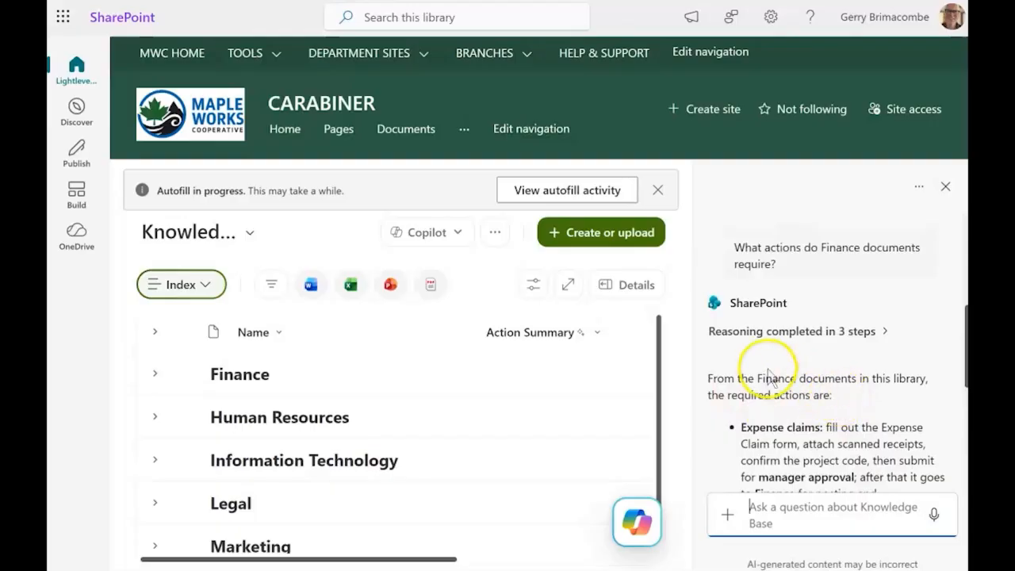
pyautogui.scroll(-1, 790, 386)
pyautogui.scroll(-2, 790, 386)
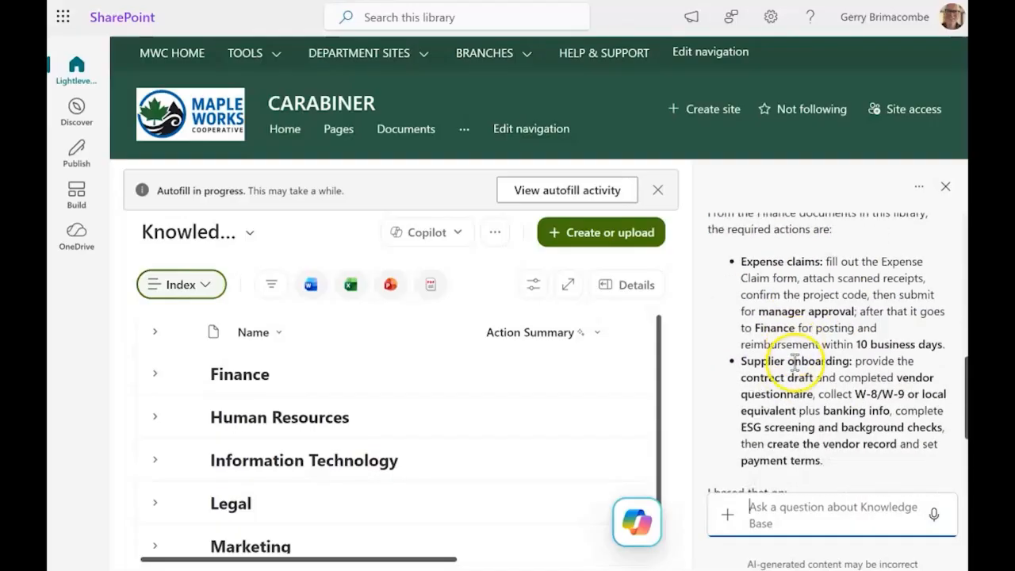
pyautogui.scroll(-1, 790, 359)
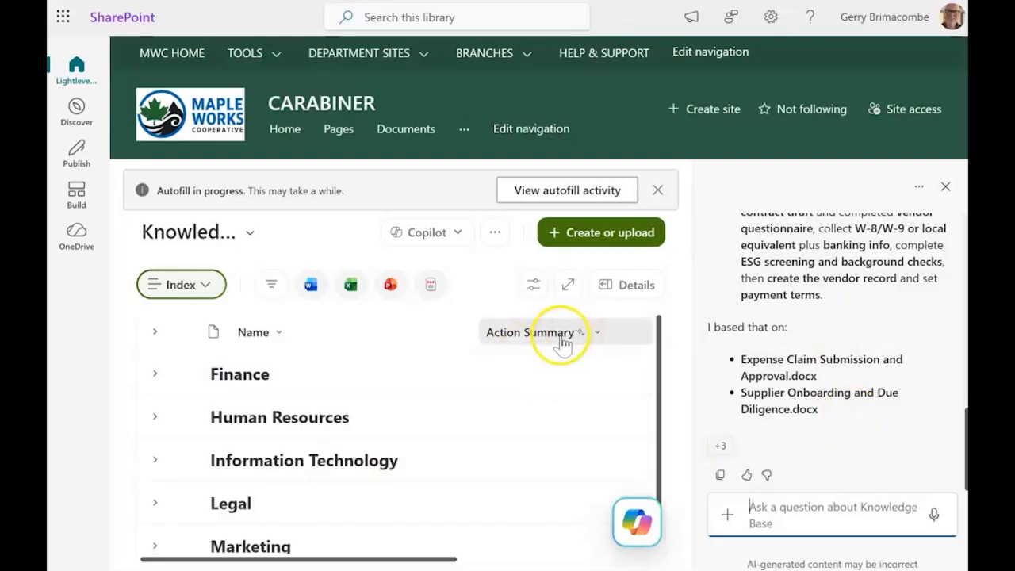
pyautogui.click(864, 436)
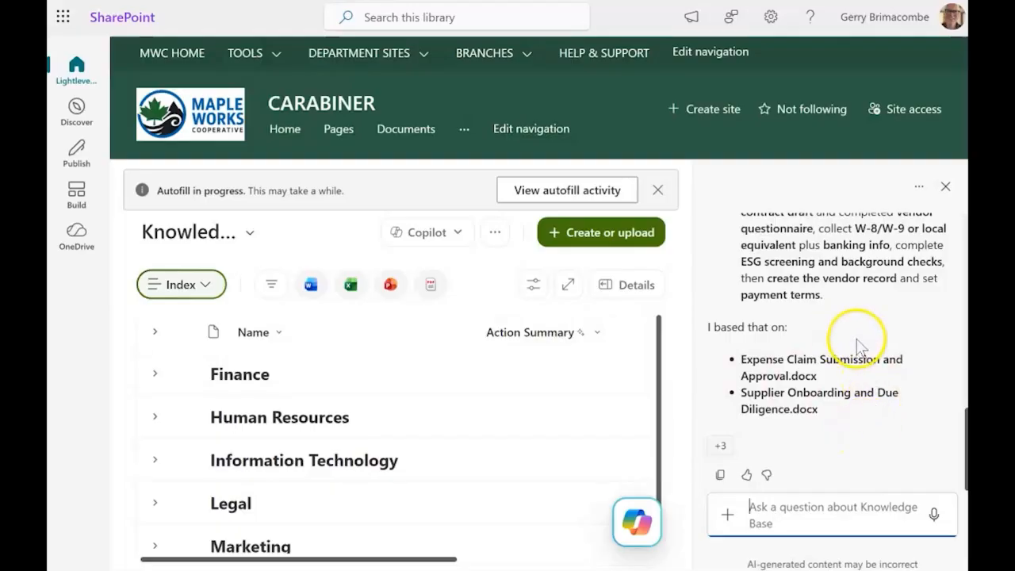
pyautogui.scroll(-5, 850, 387)
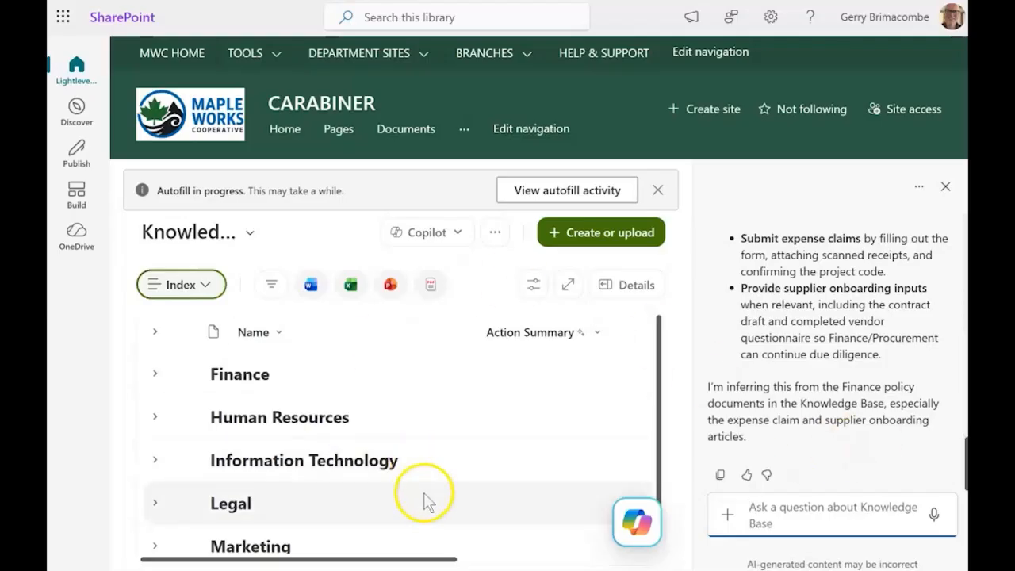
# Switch the library from the Index view to the All Articles view and look through the documents' Action Summary and Target Audience values.
pyautogui.moveTo(436, 558); pyautogui.dragTo(594, 551)
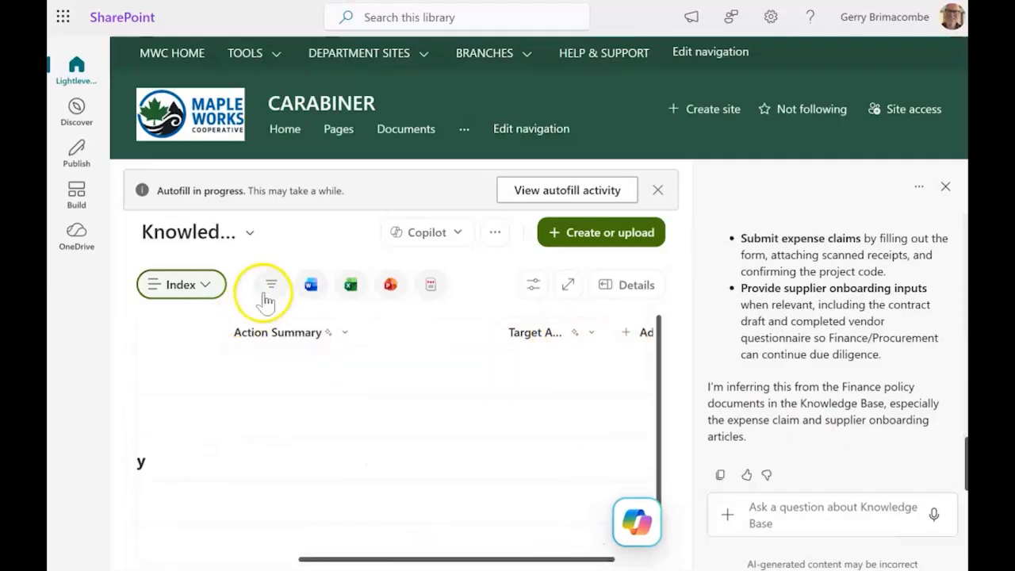
pyautogui.click(214, 286)
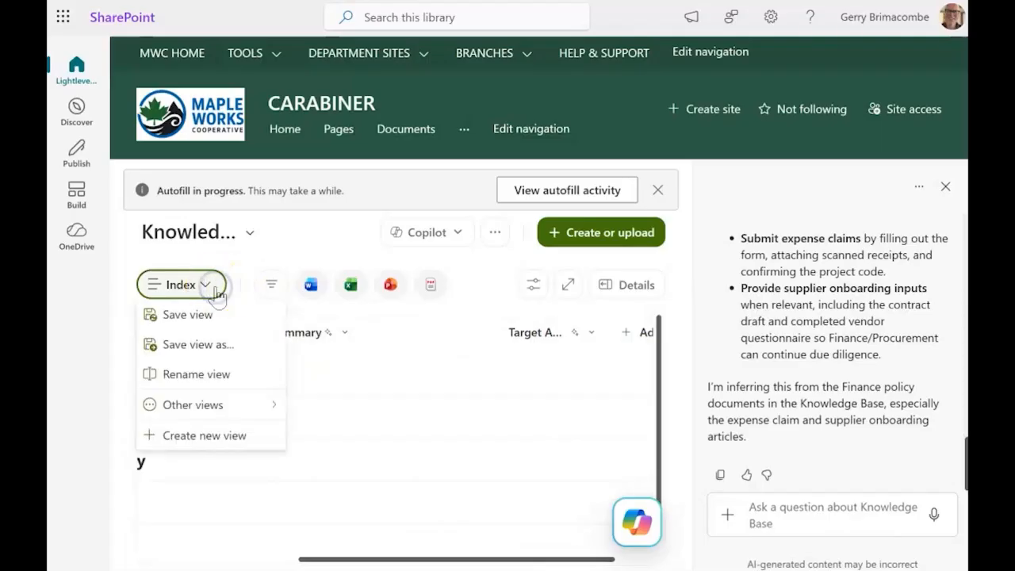
pyautogui.click(269, 285)
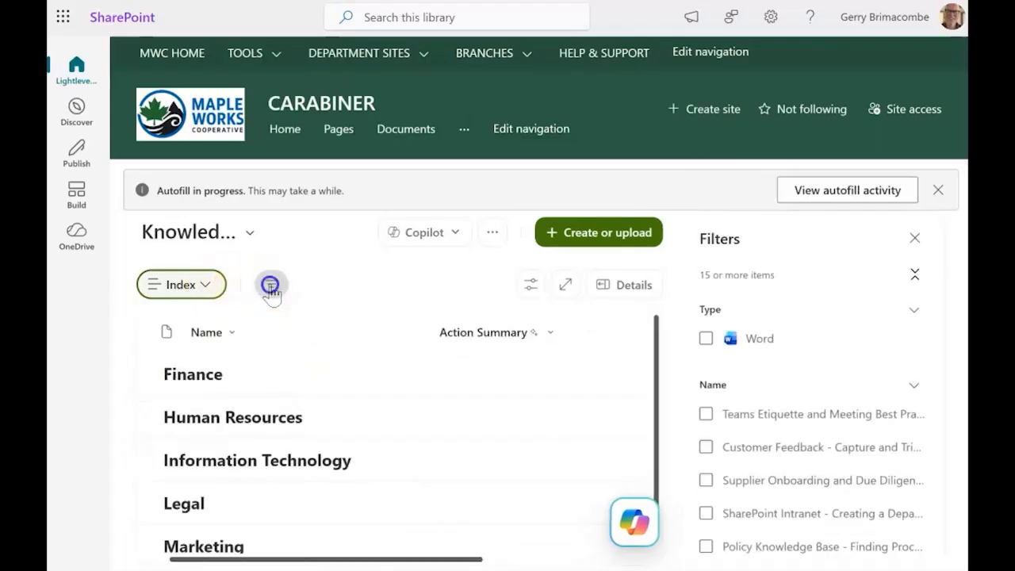
pyautogui.click(270, 285)
pyautogui.click(208, 291)
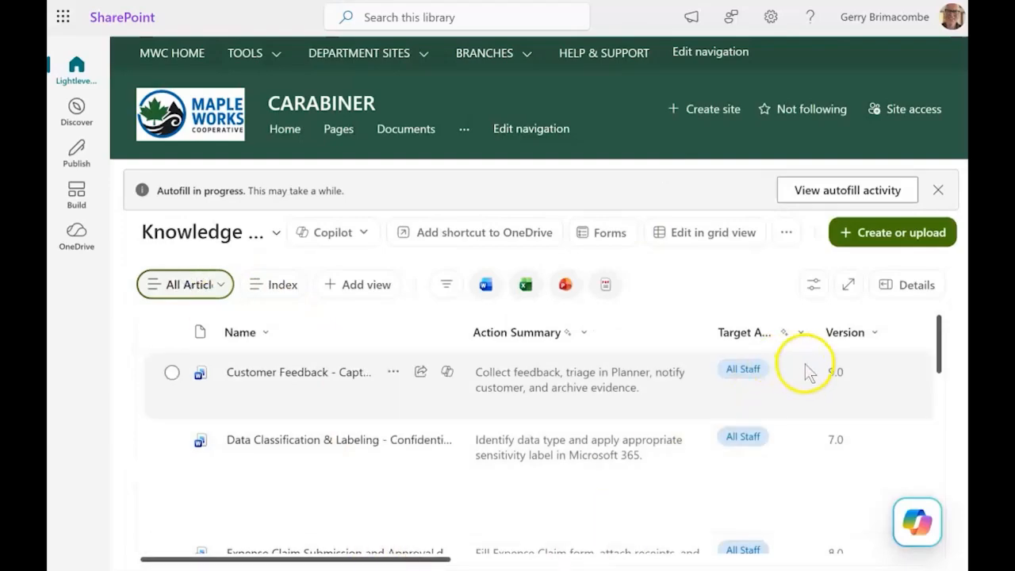
pyautogui.scroll(-10, 785, 420)
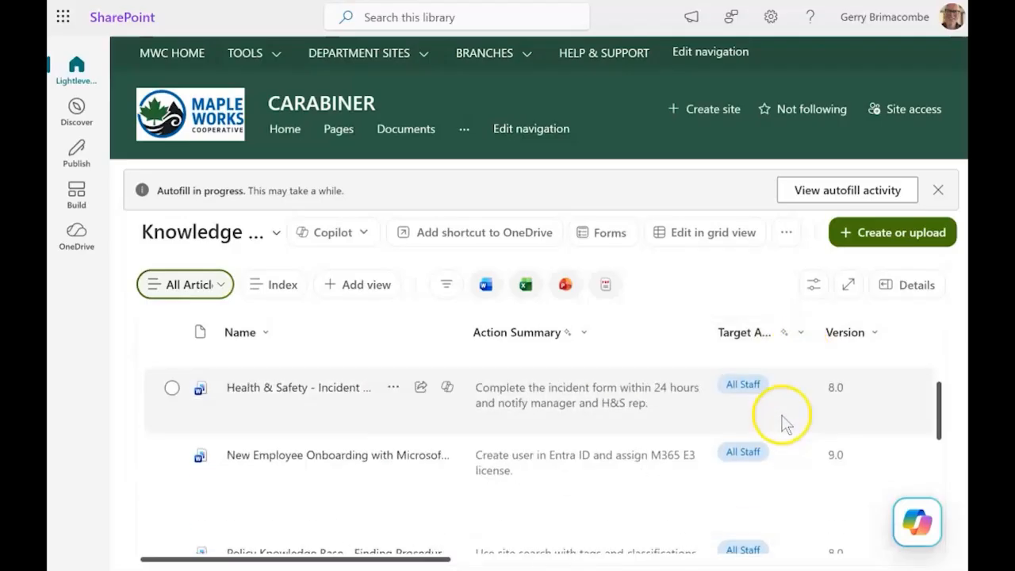
pyautogui.scroll(-2, 787, 433)
pyautogui.scroll(15, 787, 432)
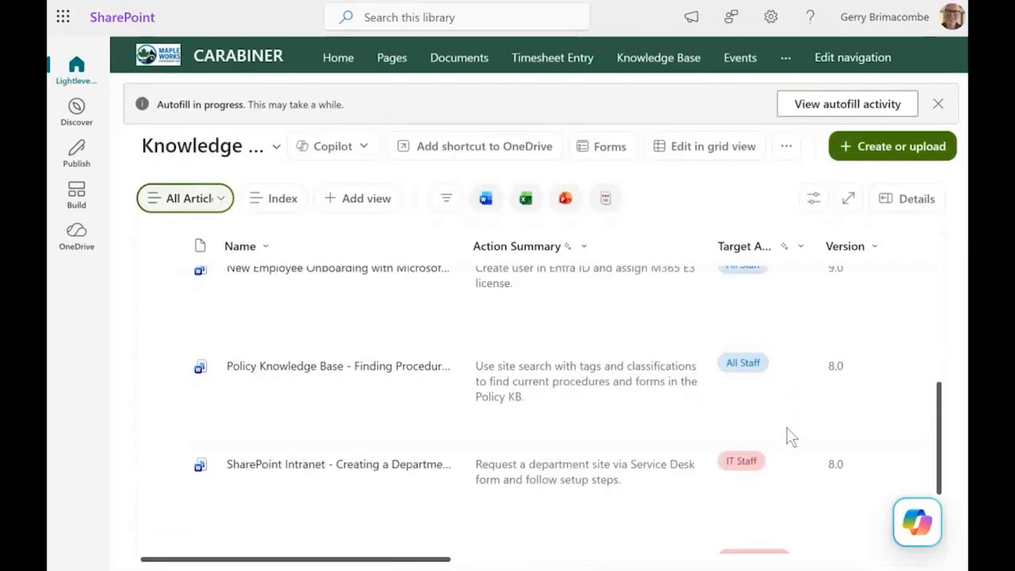
# Reopen the Copilot chat and send the request "Create a grouped view, by Target Audience".
pyautogui.click(917, 520)
pyautogui.click(723, 413)
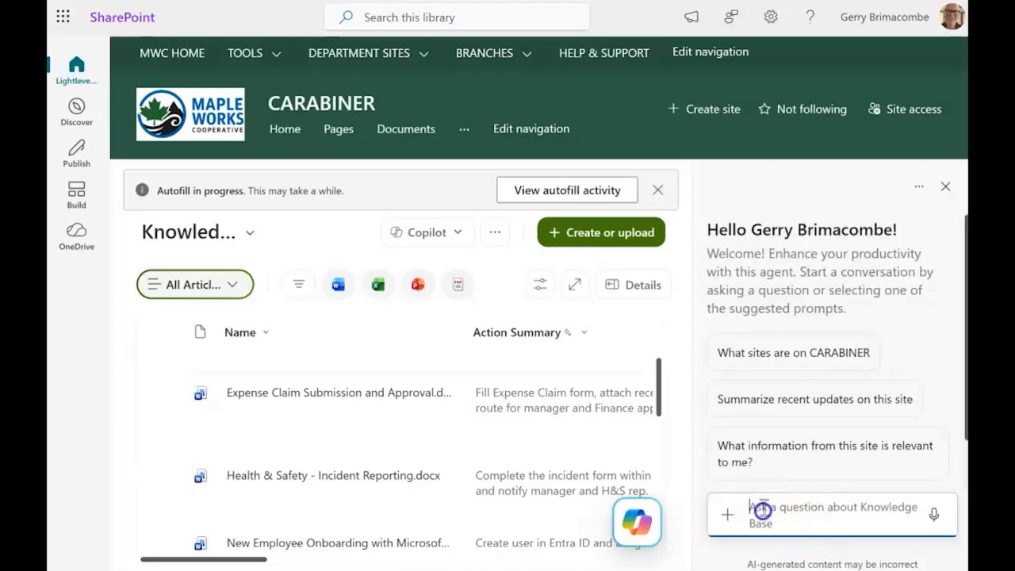
pyautogui.write('Creat')
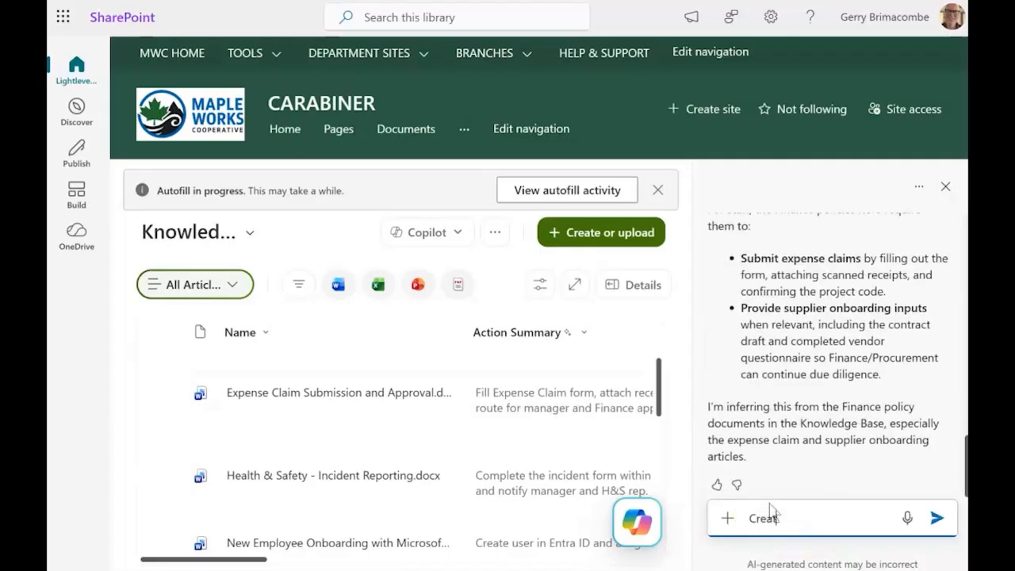
pyautogui.write('e a grouped biew')
pyautogui.press('BackSpace')
pyautogui.press('BackSpace')
pyautogui.press('BackSpace')
pyautogui.press('BackSpace')
pyautogui.write('vie')
pyautogui.press('BackSpace')
pyautogui.press('BackSpace')
pyautogui.write('iew, by ')
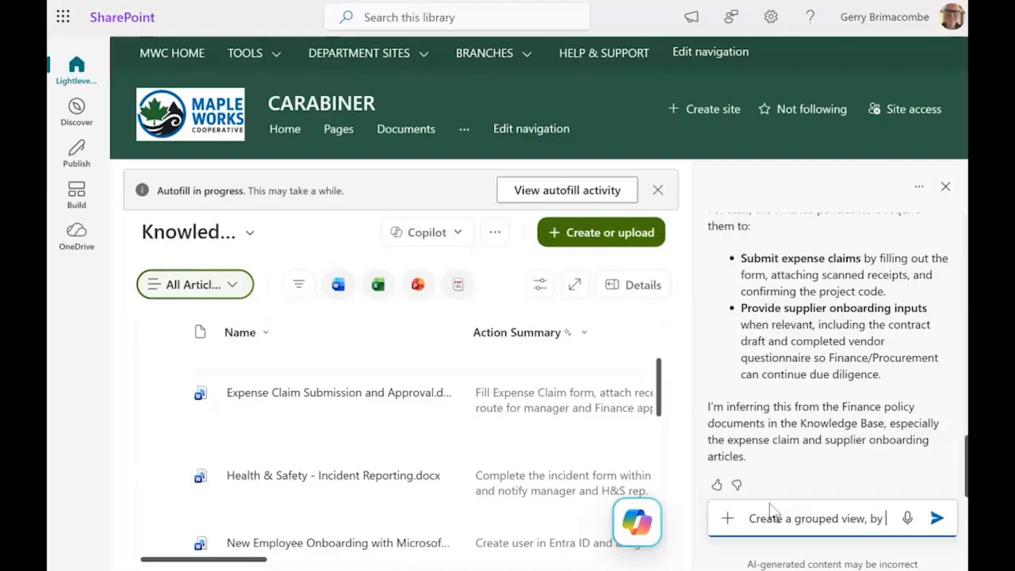
pyautogui.write('Target Audienc')
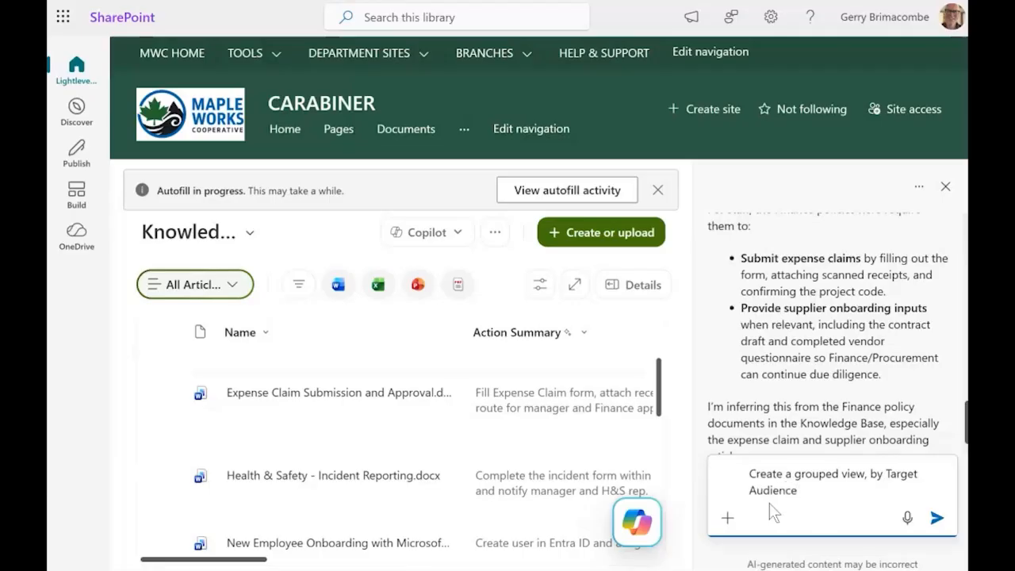
pyautogui.write('e')
pyautogui.press('Return')
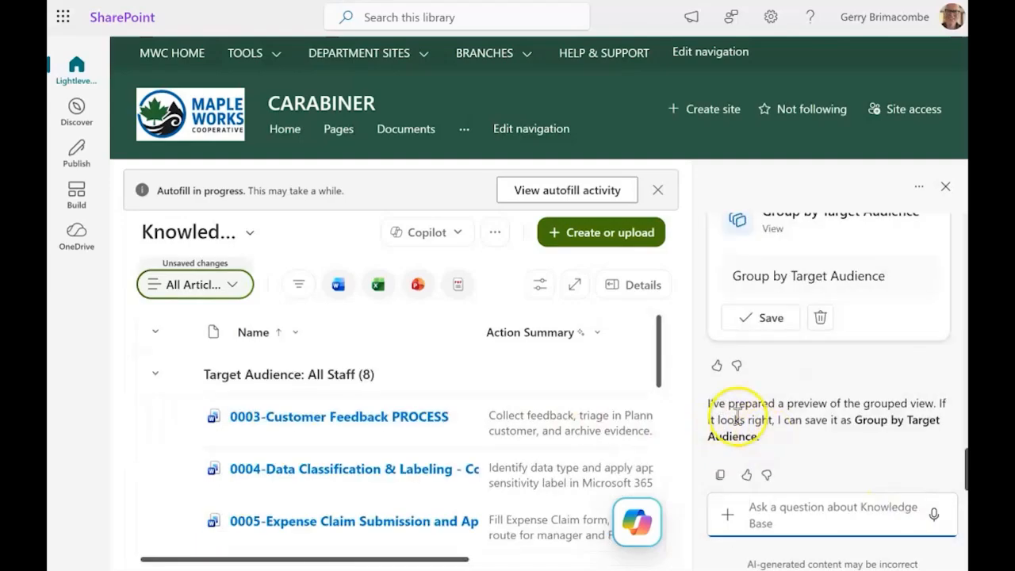
# Collapse the audience groups in the previewed view and save it as "Group by Target Audience".
pyautogui.click(156, 374)
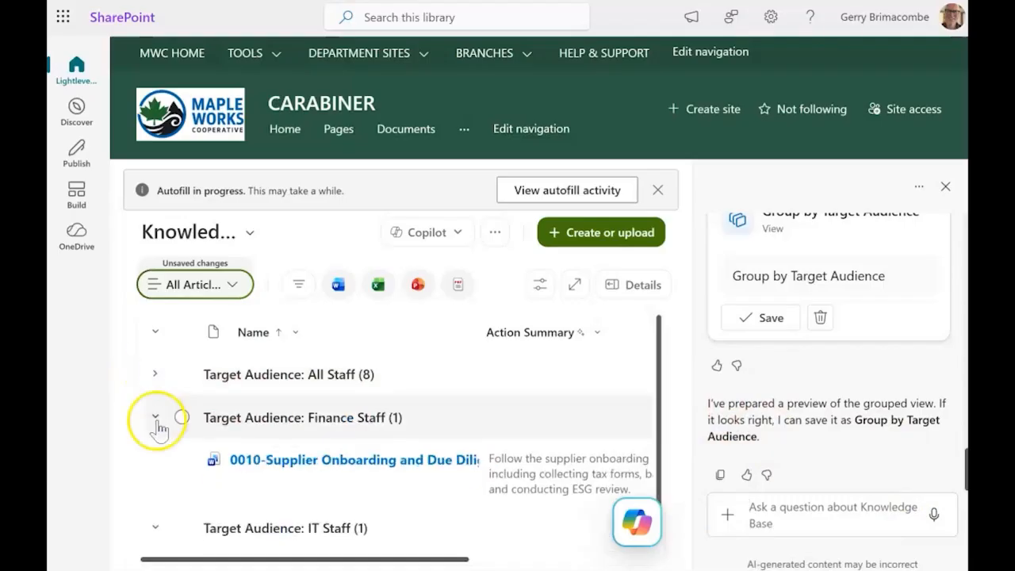
pyautogui.click(157, 423)
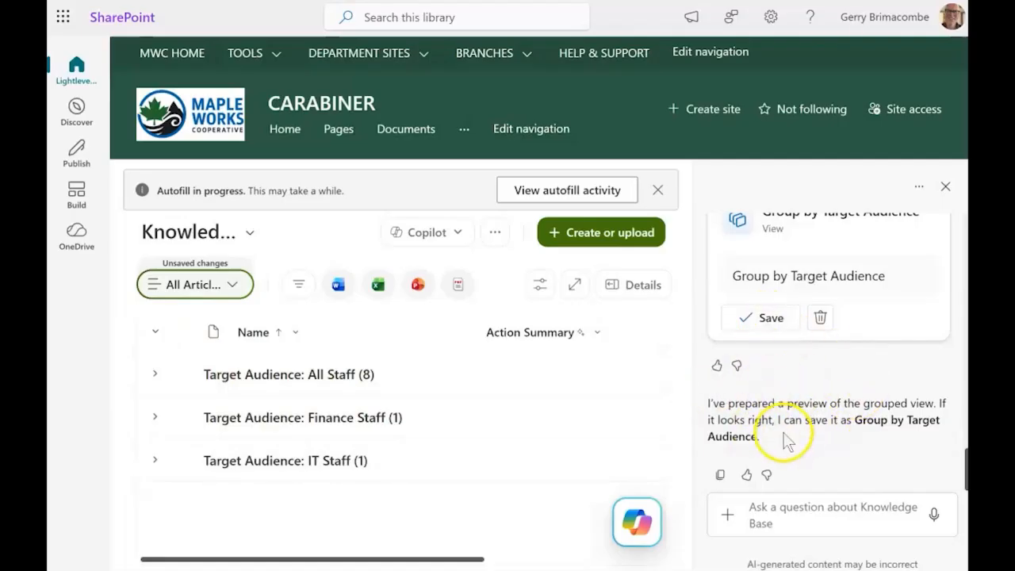
pyautogui.click(750, 319)
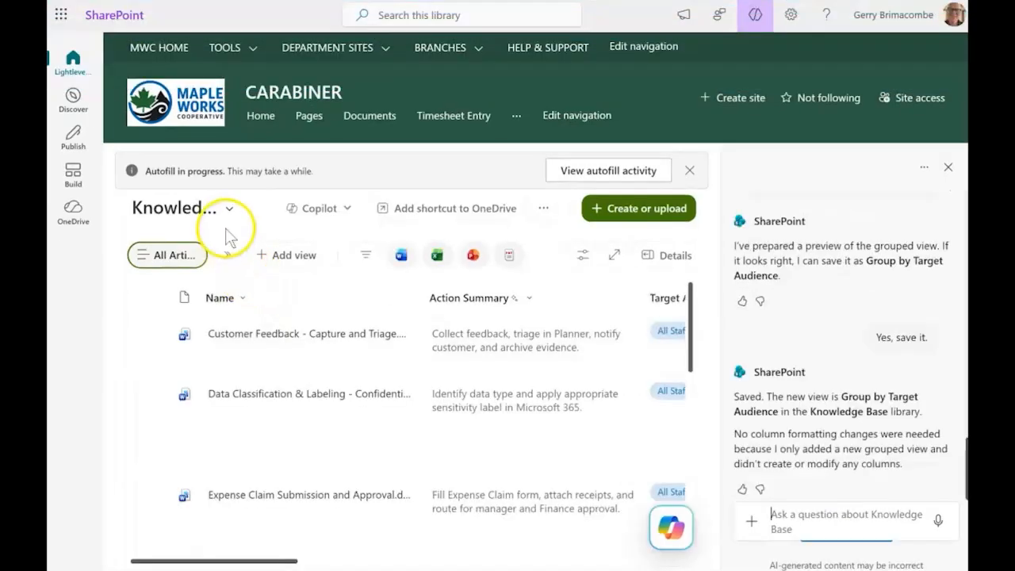
# Switch the library to the Group by Target Audience view and collapse its All Staff and Finance Staff groups.
pyautogui.click(227, 257)
pyautogui.click(265, 309)
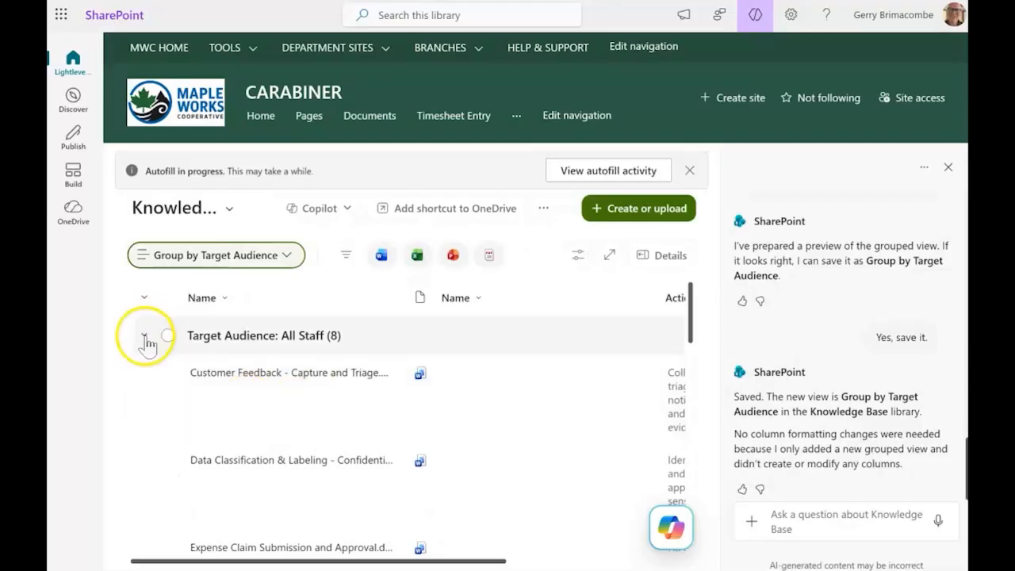
pyautogui.click(145, 337)
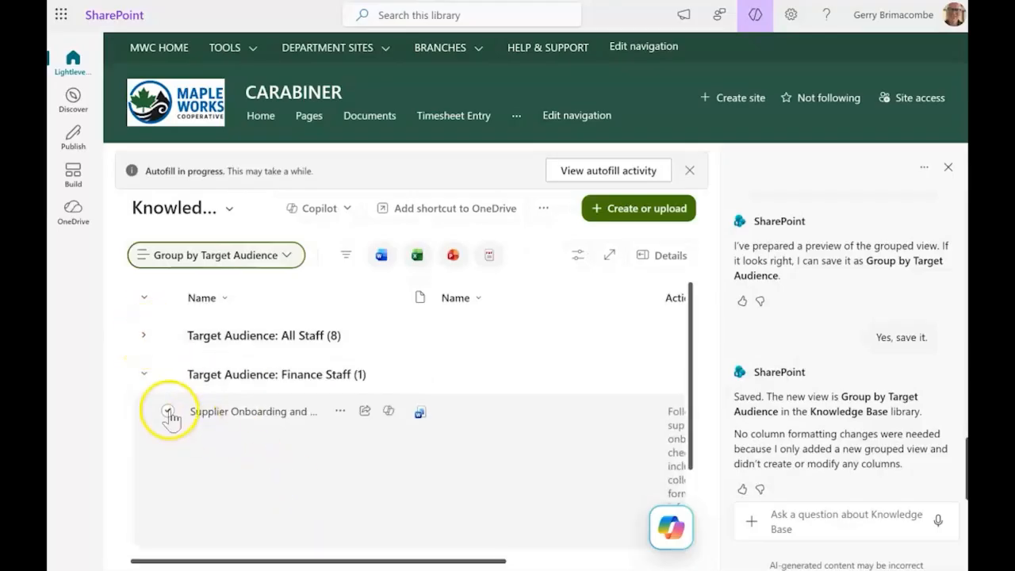
pyautogui.click(144, 372)
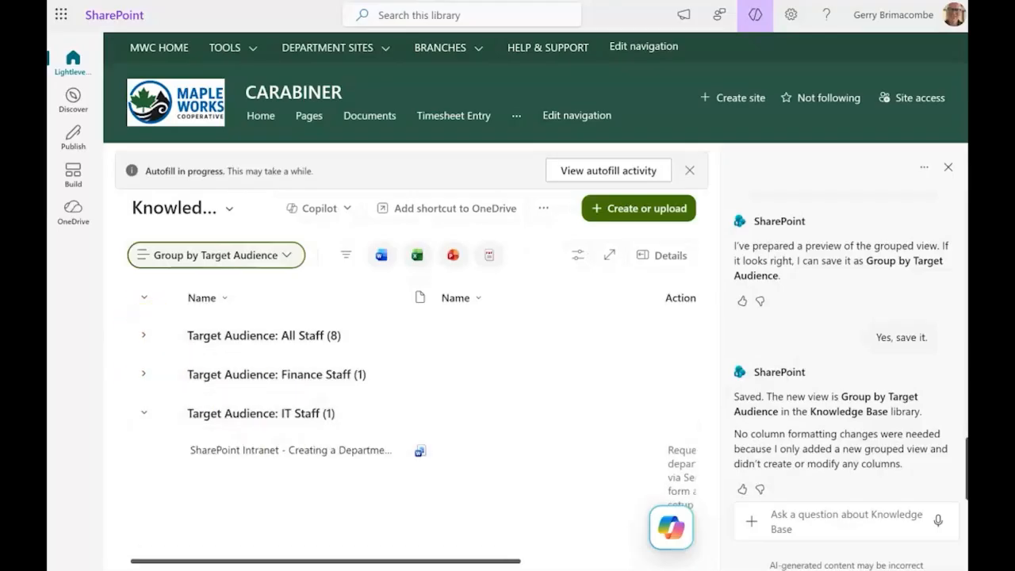